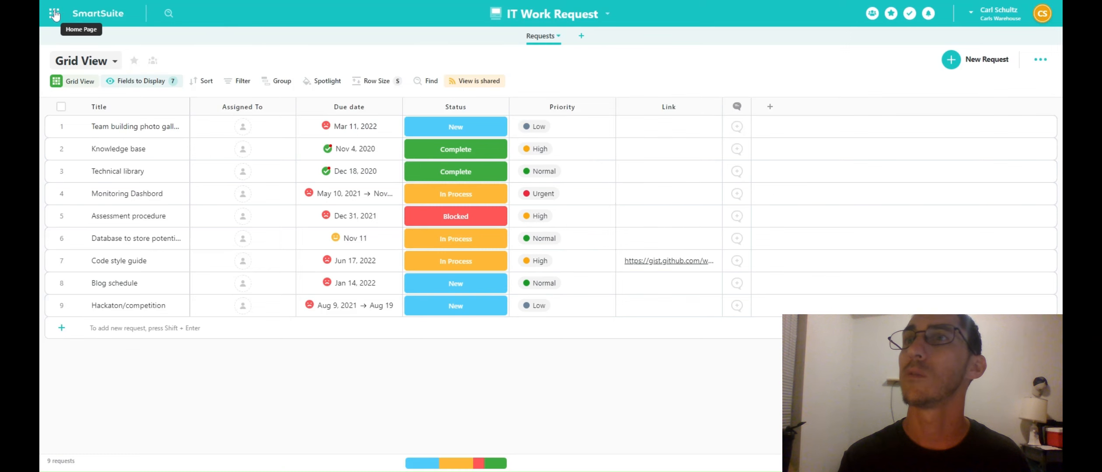
Step: Return to the home page and look over the My Workspace solutions and the workspace's settings options
{"action": "left_click", "coordinate": [54, 14]}
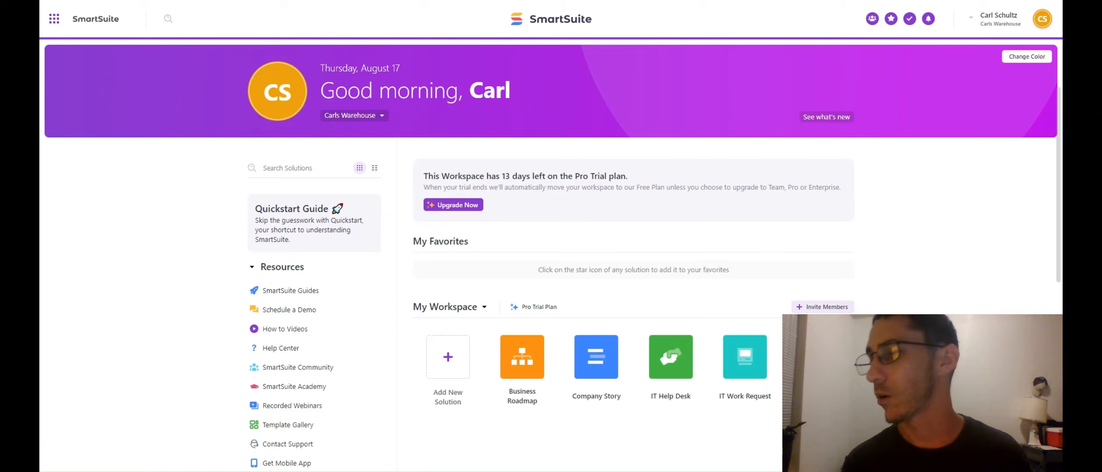
{"action": "scroll", "coordinate": [551, 254], "scroll_direction": "down", "scroll_amount": 1}
{"action": "scroll", "coordinate": [488, 147], "scroll_direction": "down", "scroll_amount": 3}
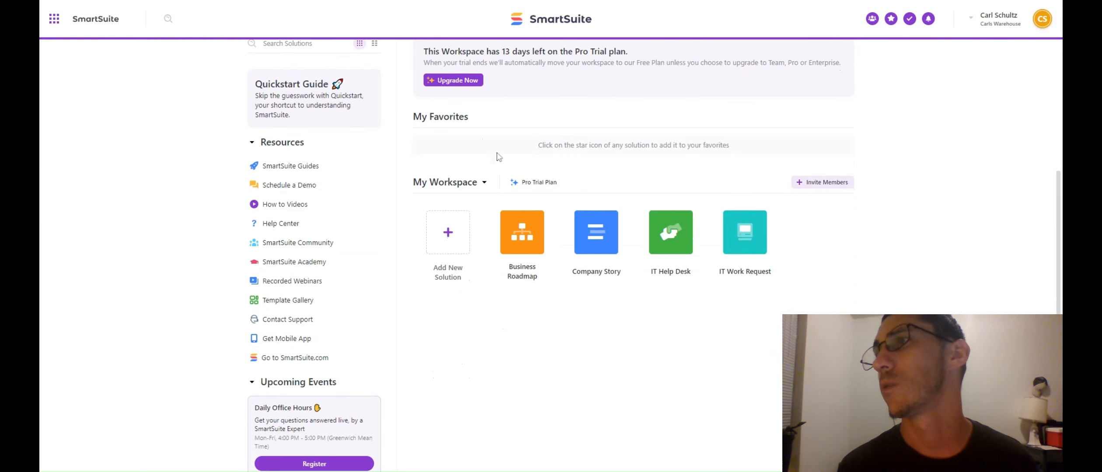
{"action": "left_click", "coordinate": [483, 187]}
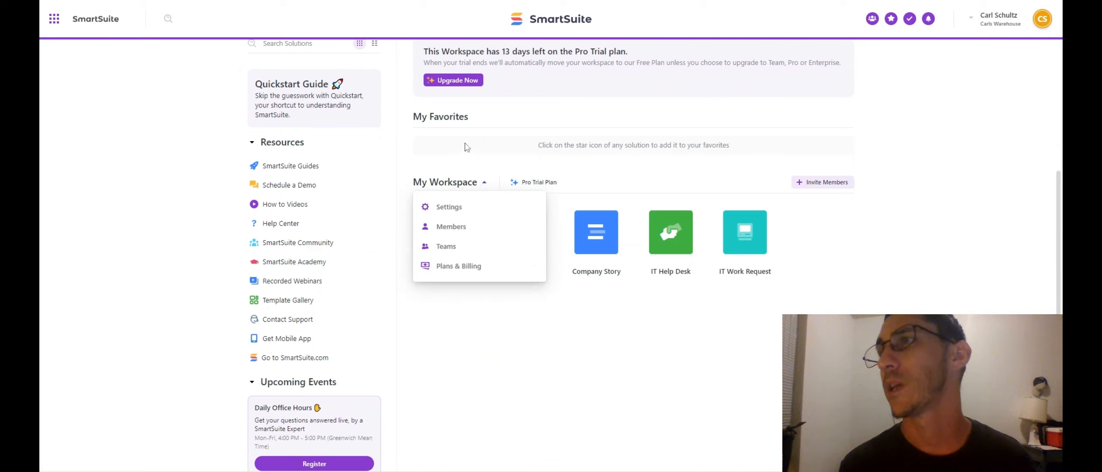
{"action": "left_click", "coordinate": [486, 160]}
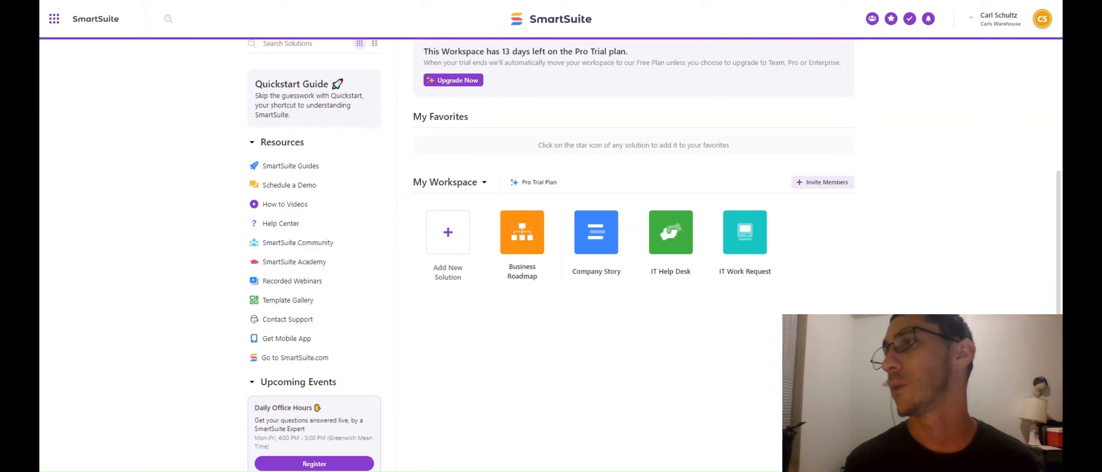
{"action": "scroll", "coordinate": [655, 255], "scroll_direction": "up", "scroll_amount": 1}
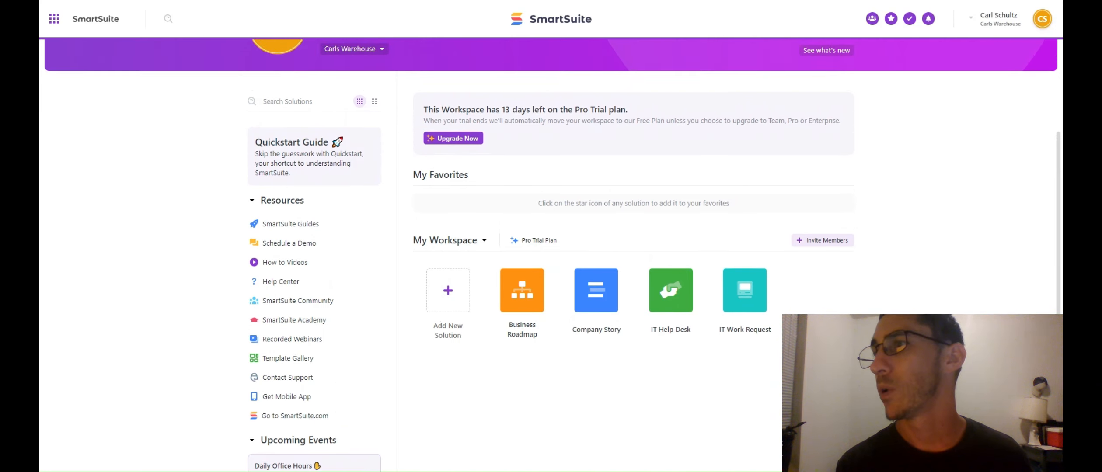
{"action": "scroll", "coordinate": [572, 213], "scroll_direction": "down", "scroll_amount": 2}
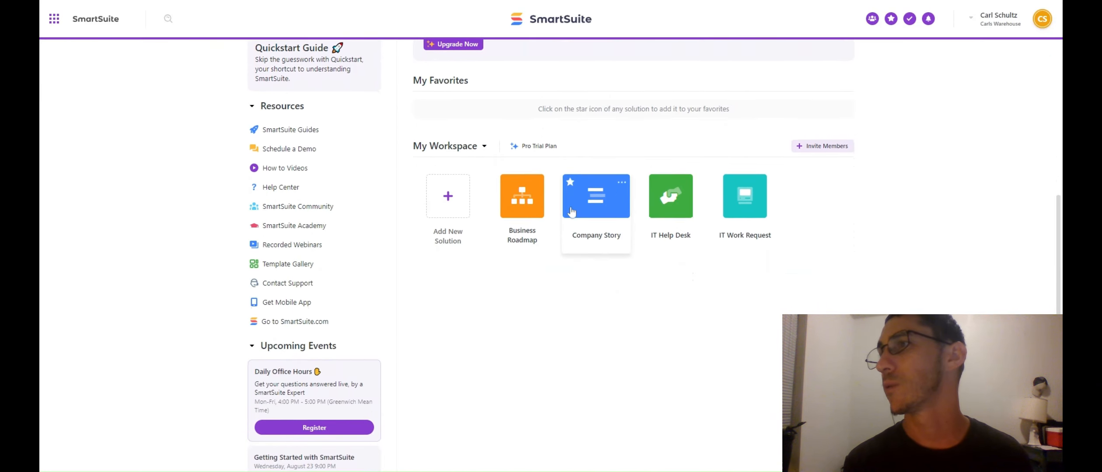
Step: Open the IT Work Request solution and switch its Requests app to the Chart View
{"action": "left_click", "coordinate": [750, 201]}
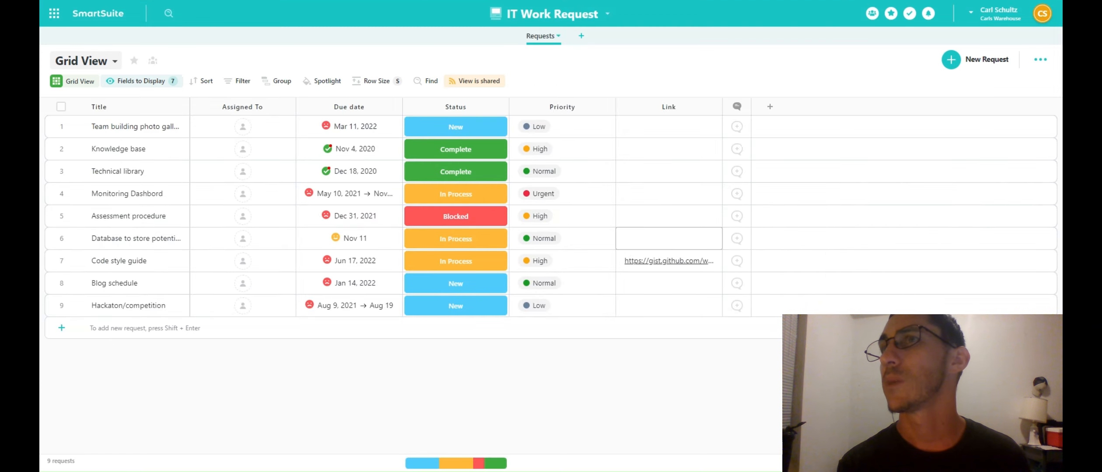
{"action": "left_click", "coordinate": [118, 66]}
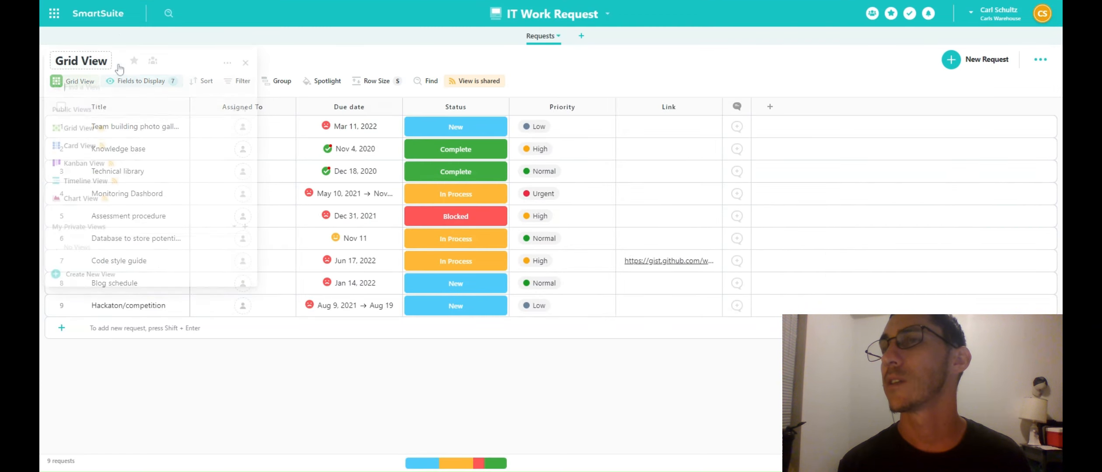
{"action": "left_click", "coordinate": [160, 201]}
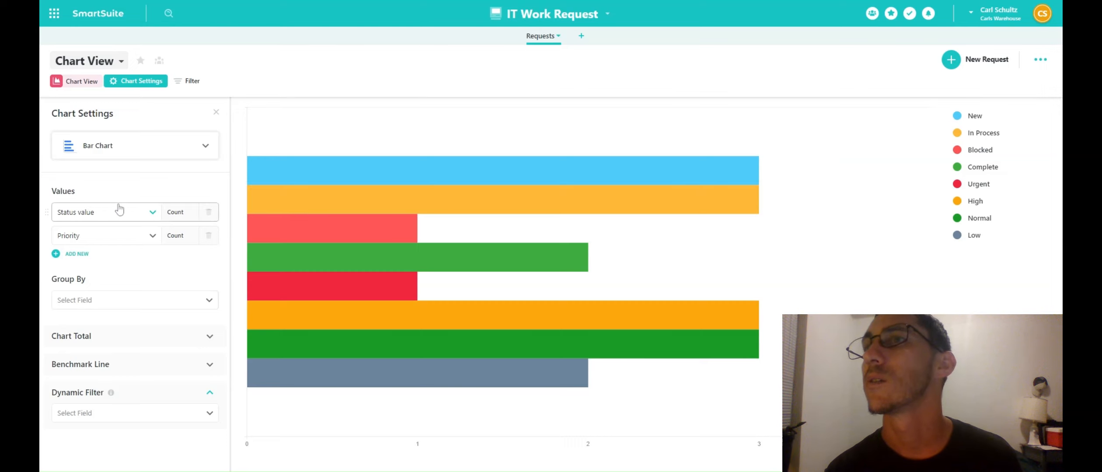
Step: Change the chart type of the Requests Chart View to Heatmap Chart
{"action": "left_click", "coordinate": [150, 142]}
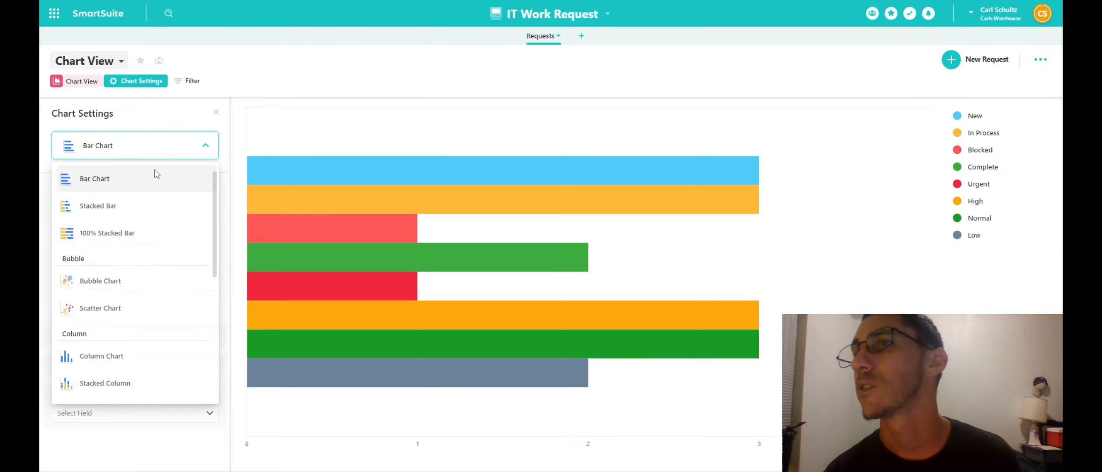
{"action": "scroll", "coordinate": [158, 204], "scroll_direction": "down", "scroll_amount": 3}
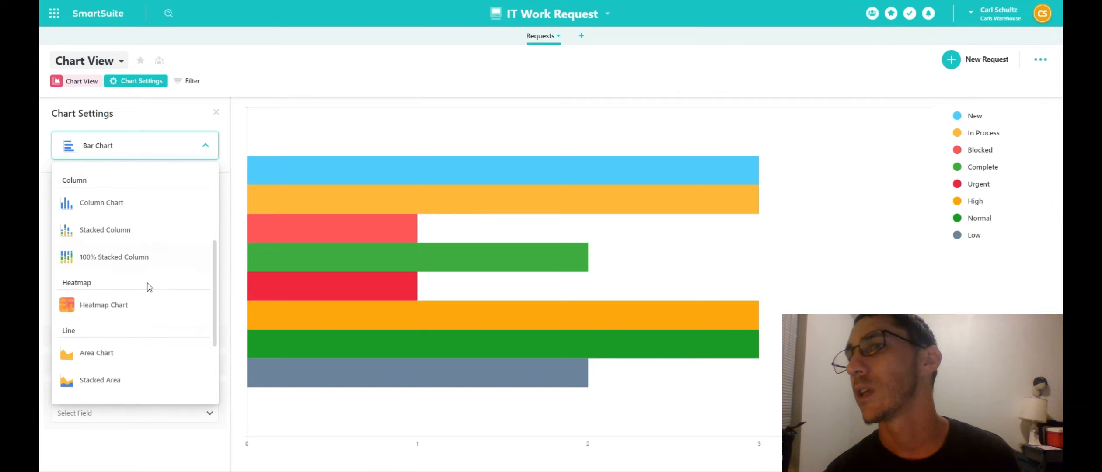
{"action": "left_click", "coordinate": [146, 306]}
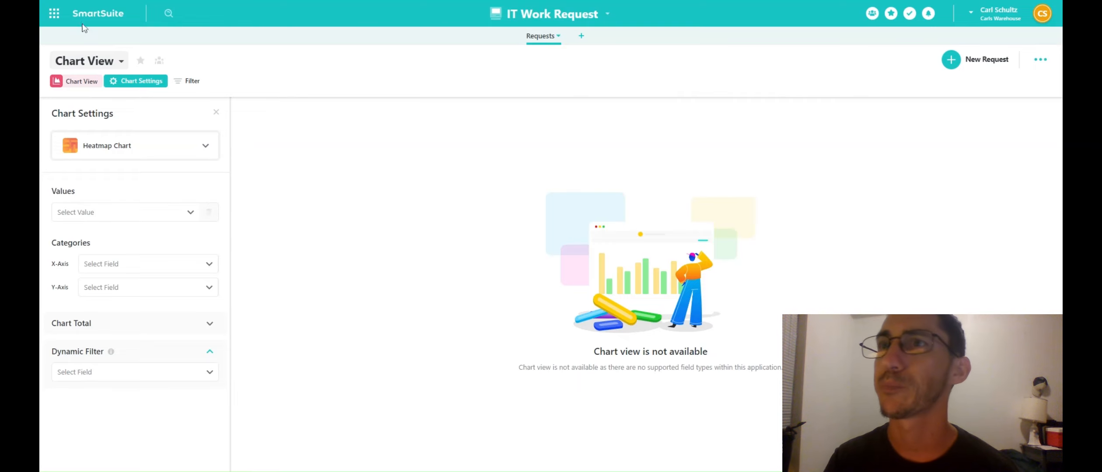
Step: Go back to the home page and add a new solution to My Workspace, created from scratch
{"action": "left_click", "coordinate": [55, 14]}
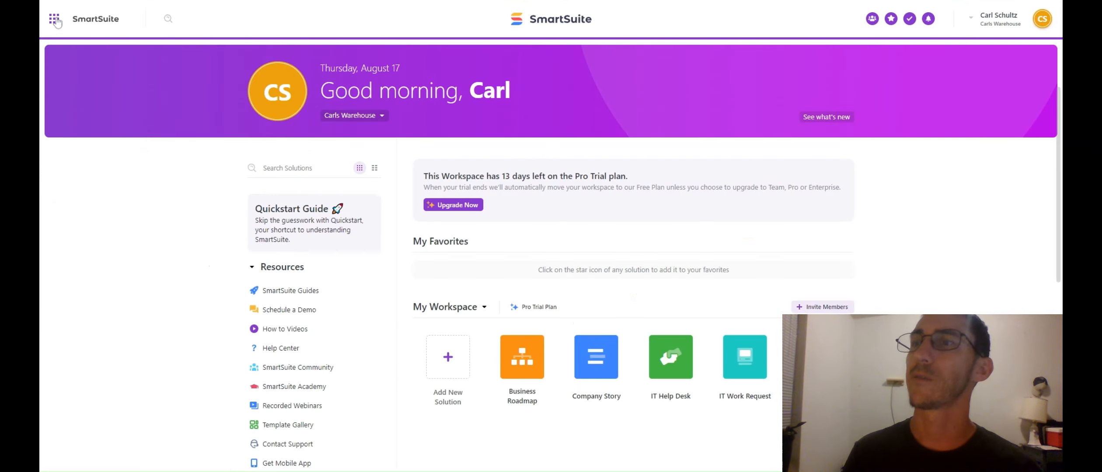
{"action": "scroll", "coordinate": [458, 264], "scroll_direction": "down", "scroll_amount": 6}
{"action": "scroll", "coordinate": [459, 264], "scroll_direction": "up", "scroll_amount": 4}
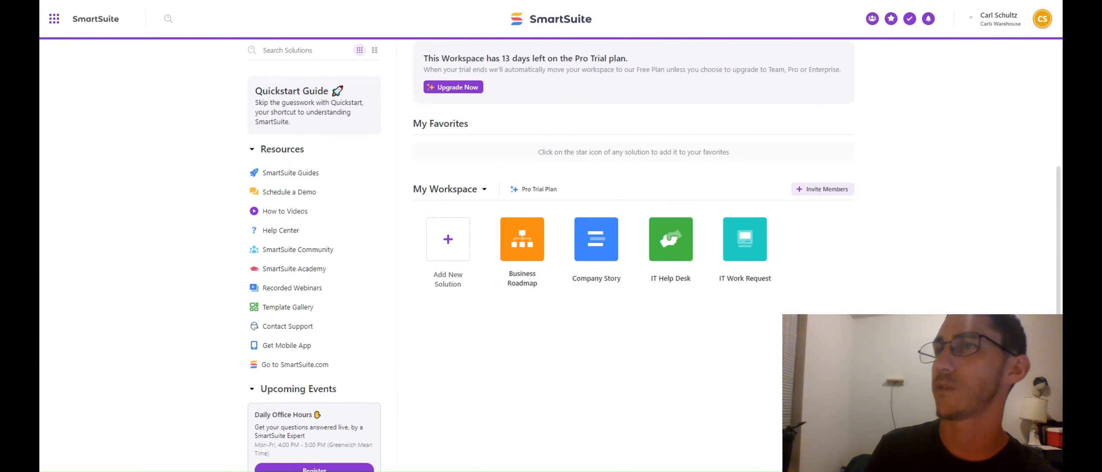
{"action": "scroll", "coordinate": [458, 264], "scroll_direction": "up", "scroll_amount": 3}
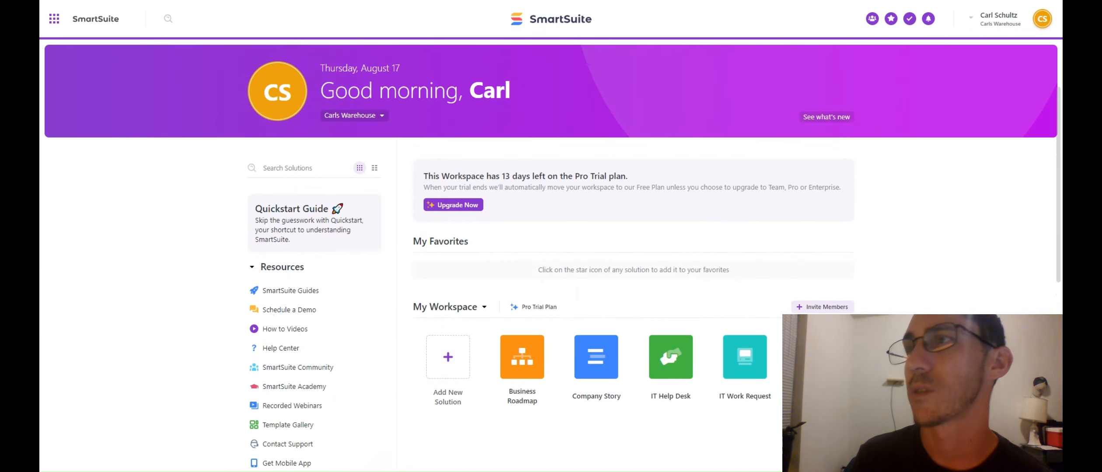
{"action": "scroll", "coordinate": [458, 264], "scroll_direction": "down", "scroll_amount": 4}
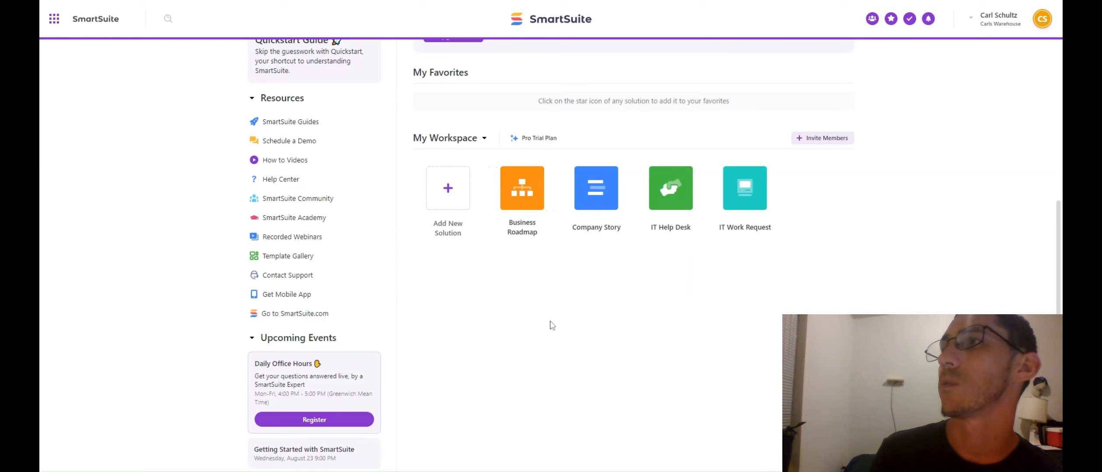
{"action": "scroll", "coordinate": [552, 326], "scroll_direction": "up", "scroll_amount": 2}
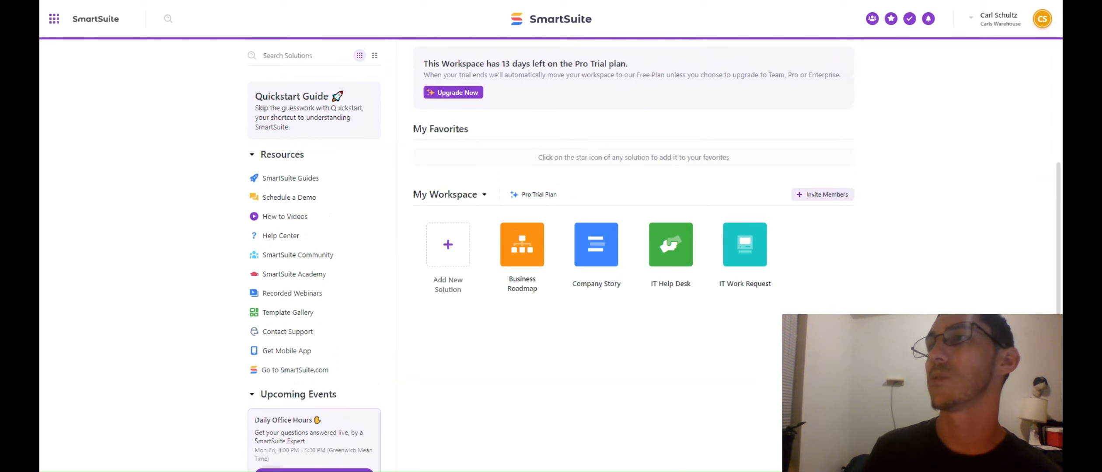
{"action": "scroll", "coordinate": [522, 285], "scroll_direction": "up", "scroll_amount": 1}
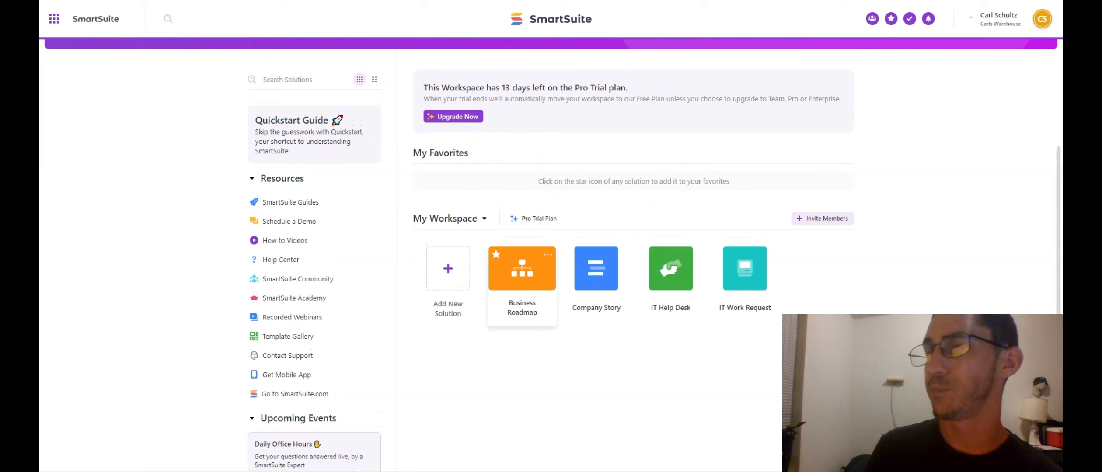
{"action": "scroll", "coordinate": [522, 276], "scroll_direction": "up", "scroll_amount": 1}
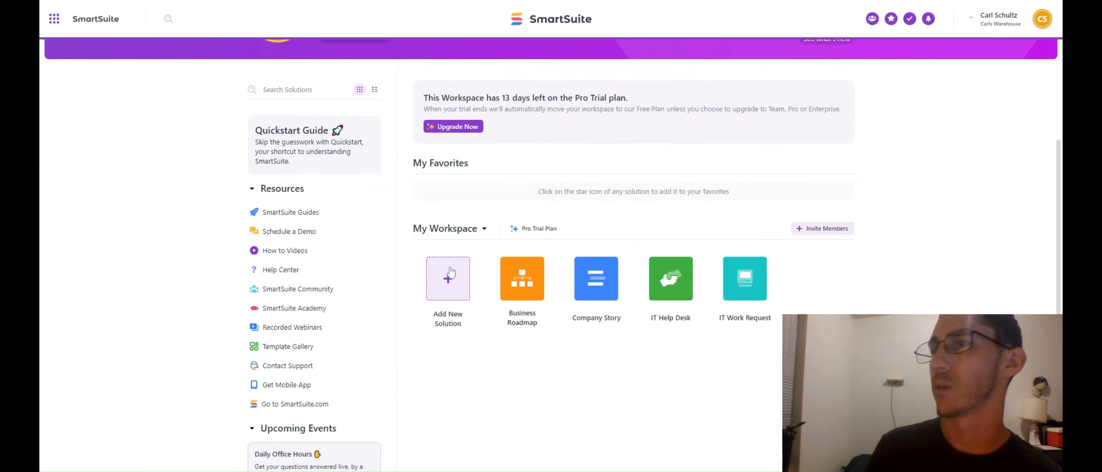
{"action": "left_click", "coordinate": [450, 272]}
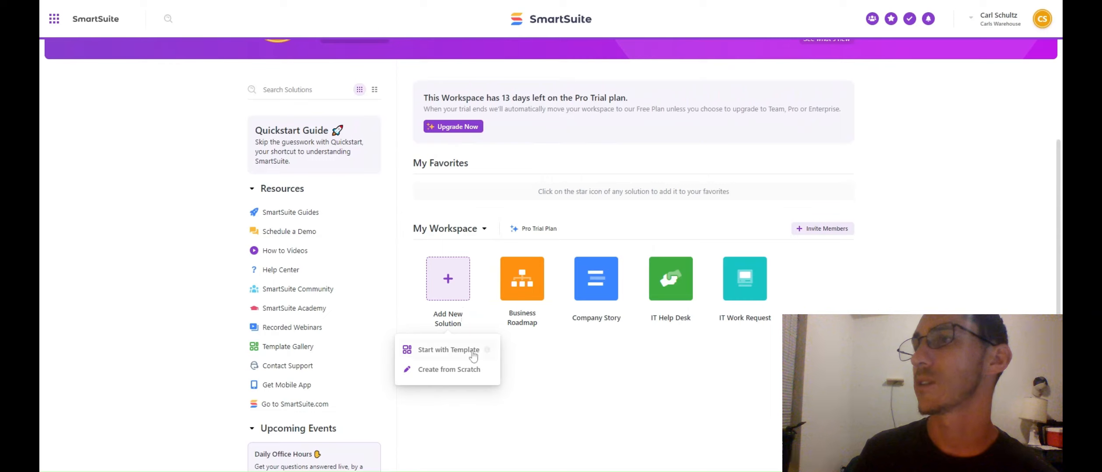
{"action": "left_click", "coordinate": [468, 371]}
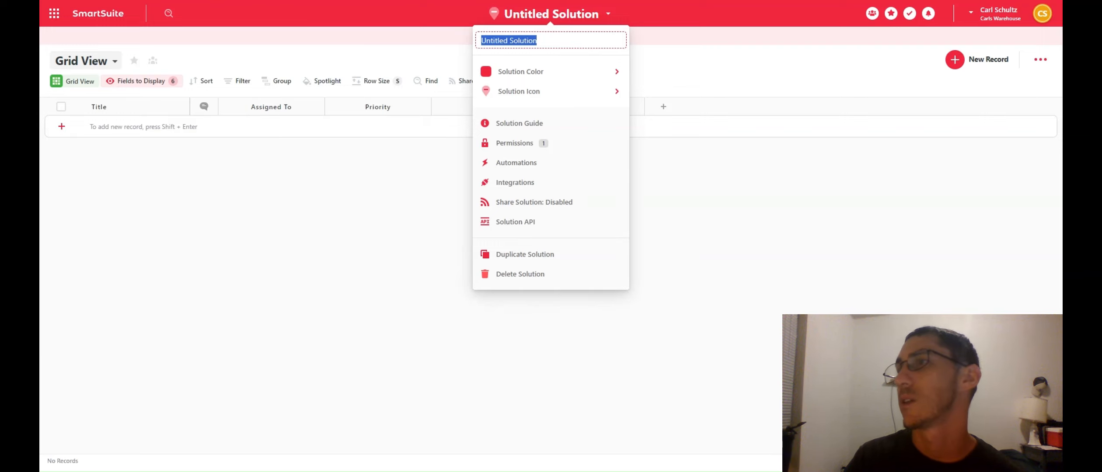
Step: Examine the icon choices and the name field in the new solution's settings
{"action": "left_click", "coordinate": [571, 93]}
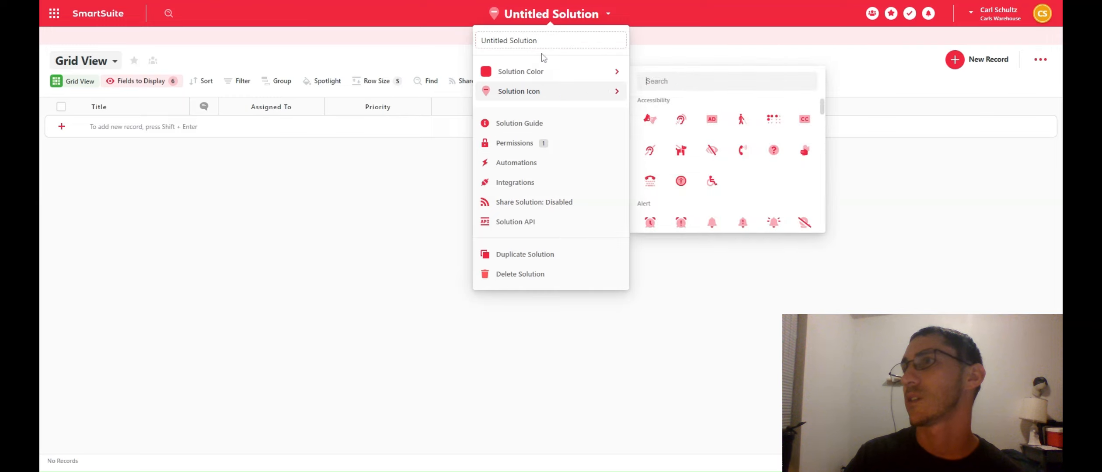
{"action": "left_click", "coordinate": [533, 41]}
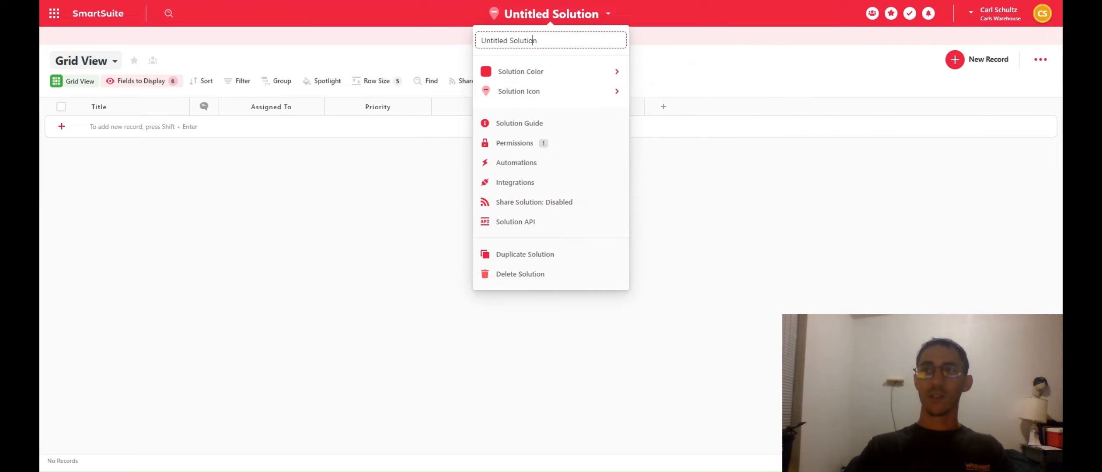
{"action": "left_click", "coordinate": [331, 197]}
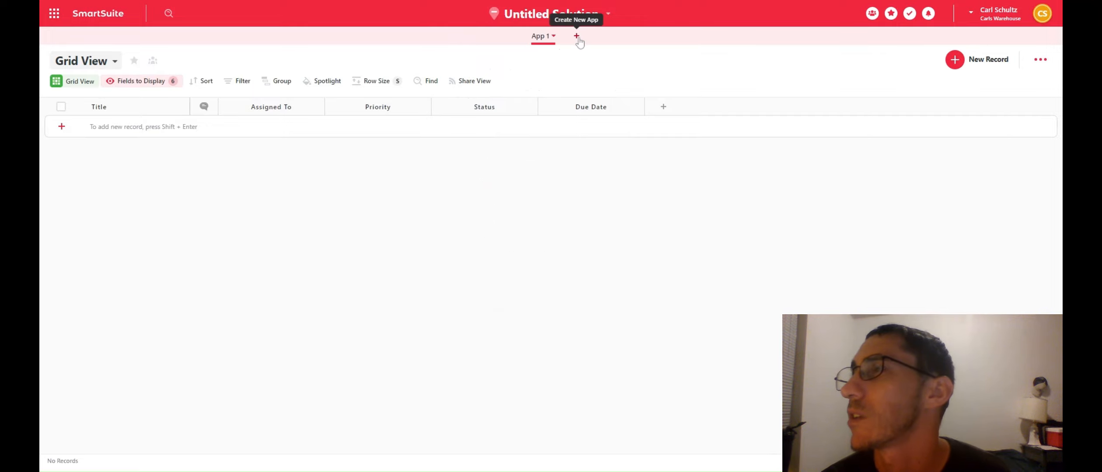
Step: Review App 1's data import, Document Designer and record naming options, and the app's list of views
{"action": "left_click", "coordinate": [554, 38]}
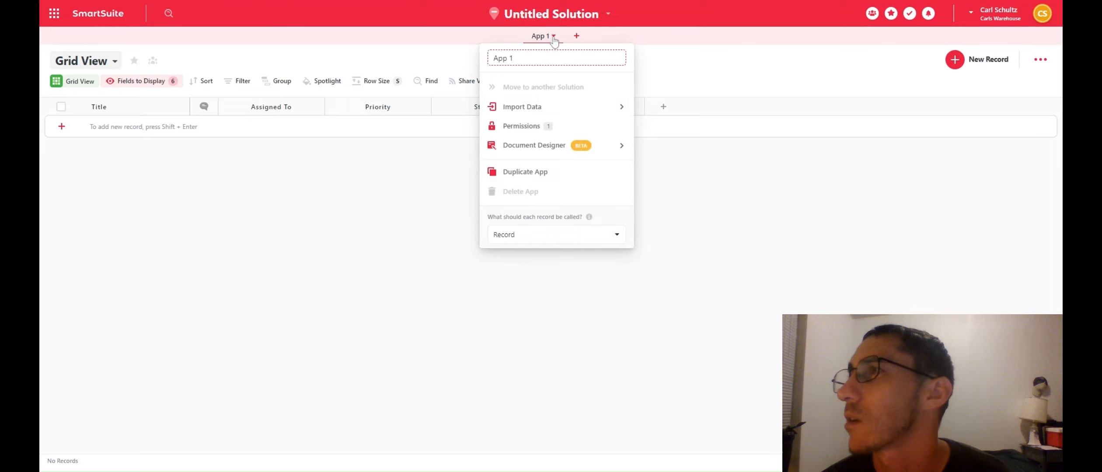
{"action": "mouse_move", "coordinate": [554, 110]}
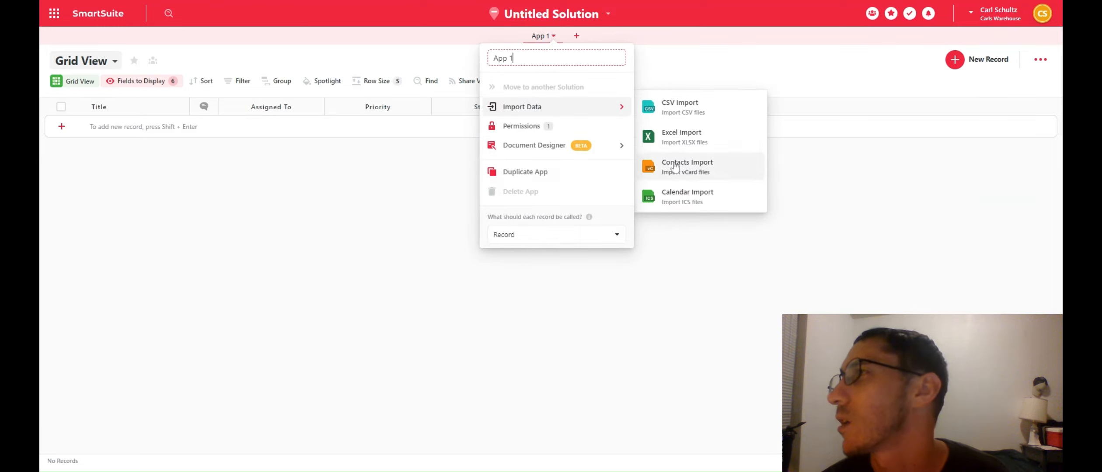
{"action": "mouse_move", "coordinate": [563, 152]}
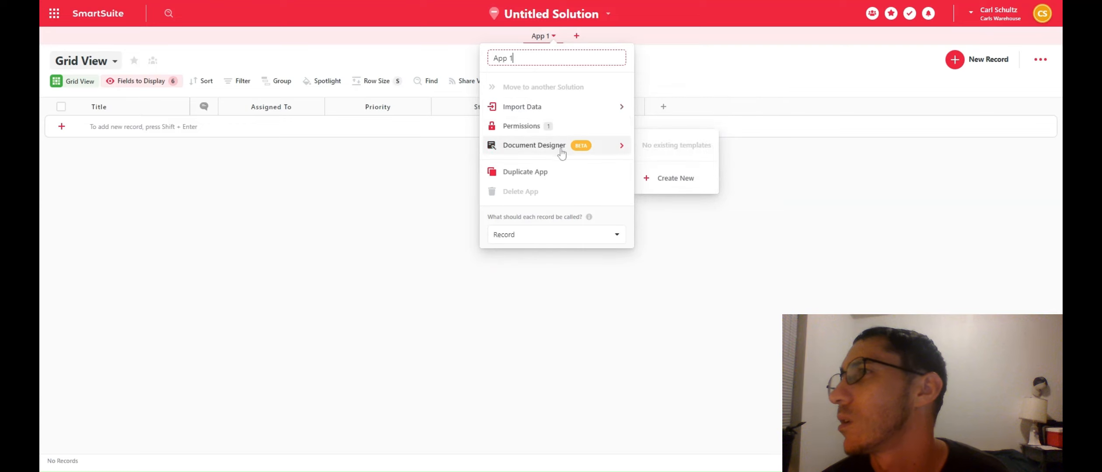
{"action": "left_click", "coordinate": [541, 237]}
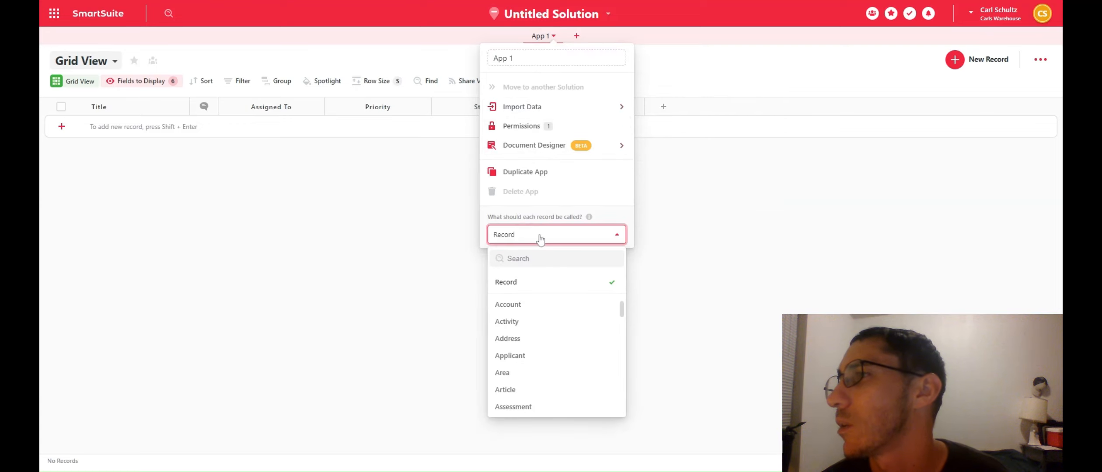
{"action": "left_click", "coordinate": [316, 379]}
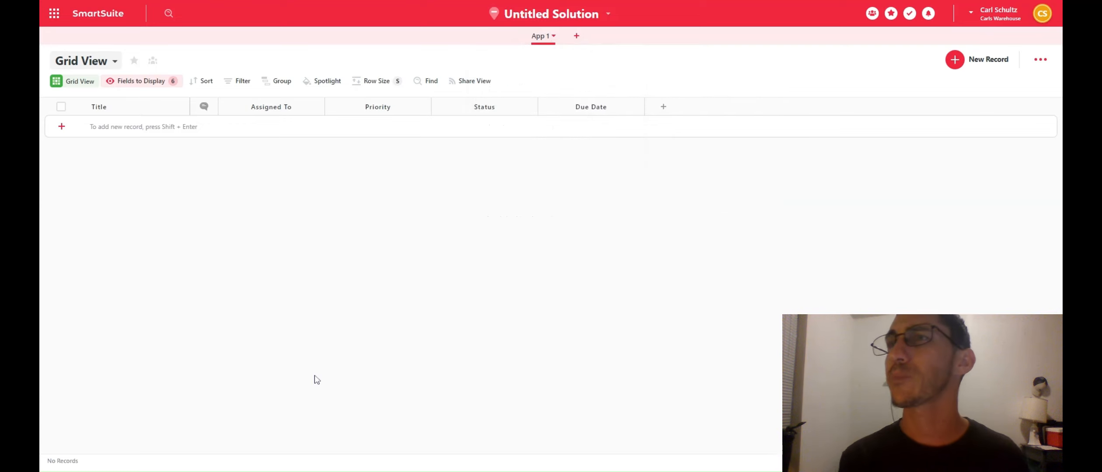
{"action": "left_click", "coordinate": [97, 65]}
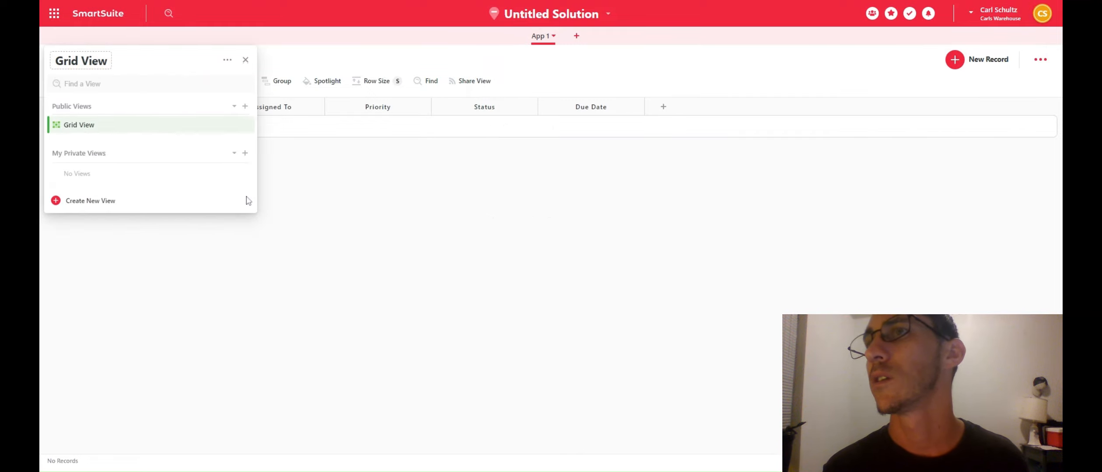
{"action": "left_click", "coordinate": [340, 222]}
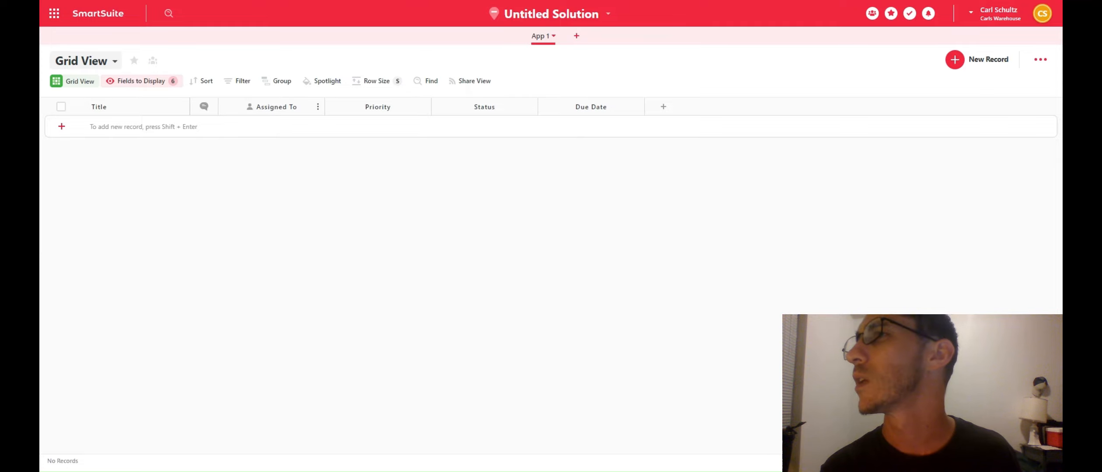
Step: Turn on sharing for App 1's Grid View through its shareable link
{"action": "left_click", "coordinate": [475, 81]}
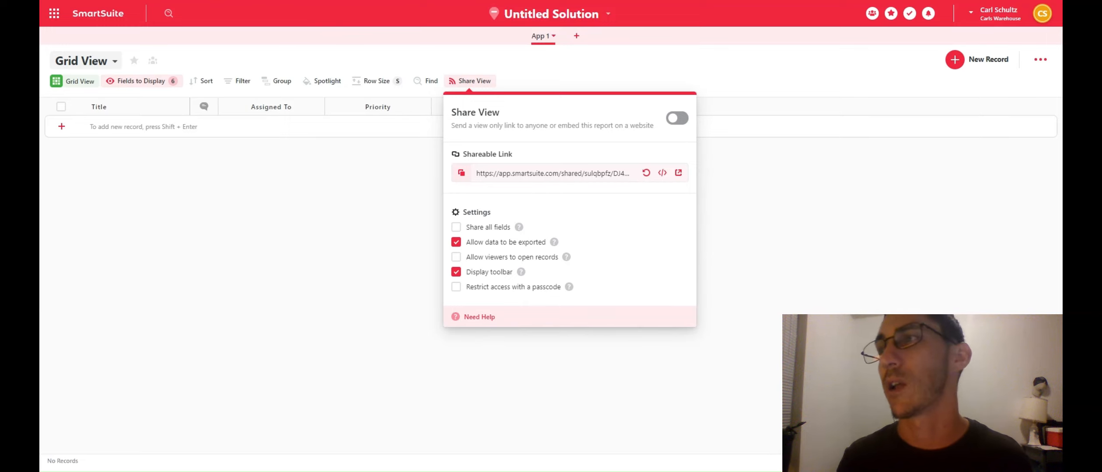
{"action": "left_click", "coordinate": [678, 119]}
{"action": "left_click_drag", "start_coordinate": [671, 136], "coordinate": [590, 211]}
{"action": "left_click", "coordinate": [590, 210]}
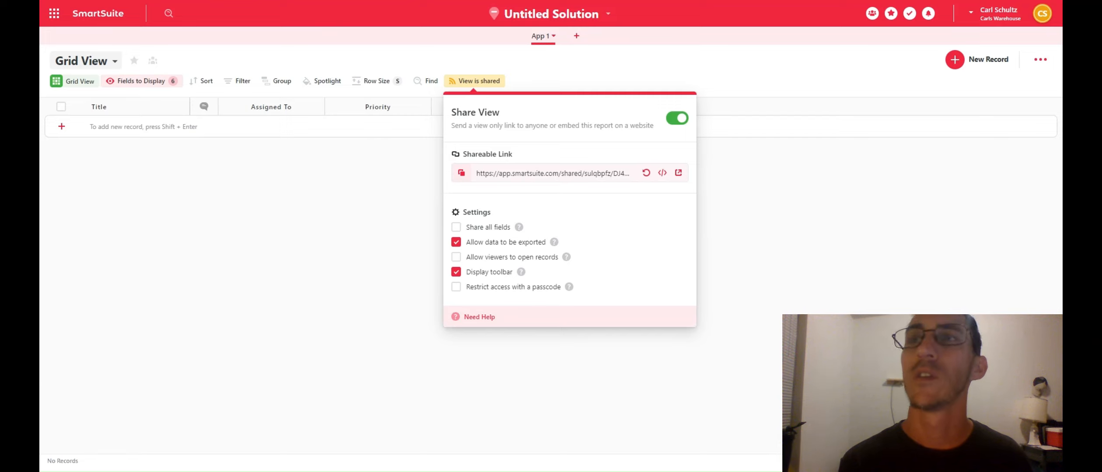
{"action": "left_click", "coordinate": [325, 235]}
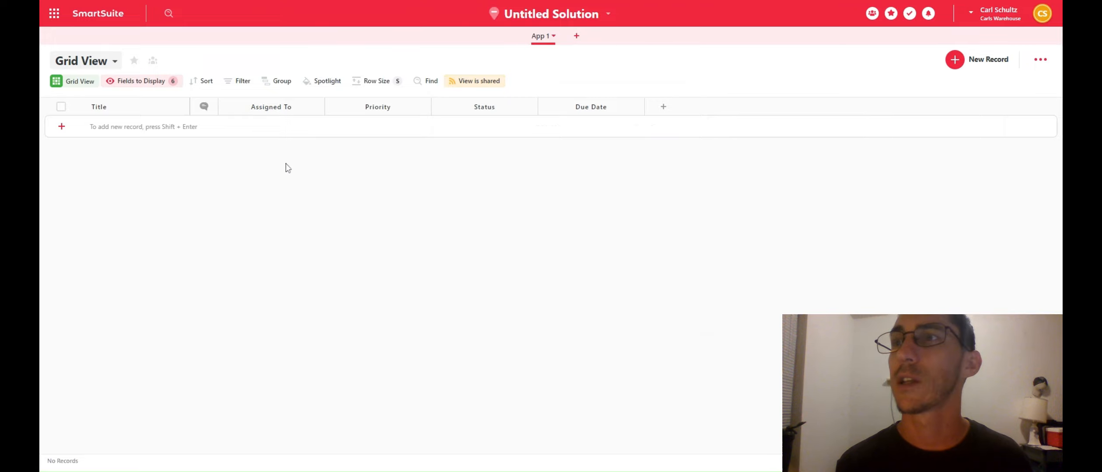
Step: Display all available fields in App 1's Grid View
{"action": "left_click", "coordinate": [139, 86]}
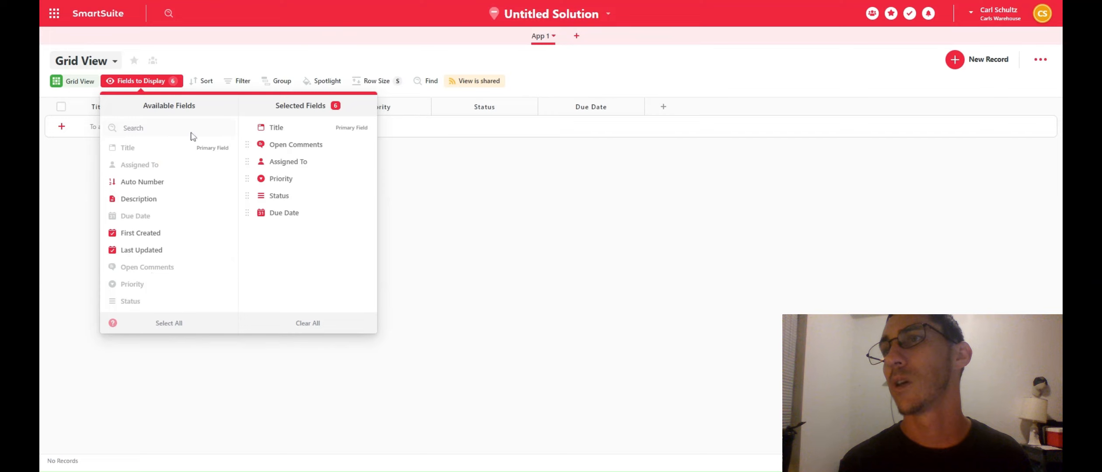
{"action": "left_click", "coordinate": [169, 324]}
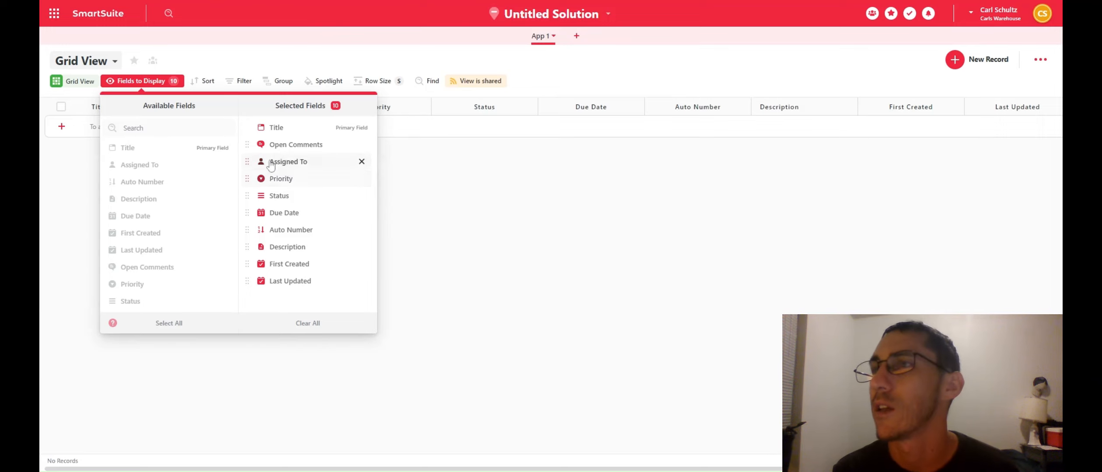
{"action": "left_click", "coordinate": [522, 301]}
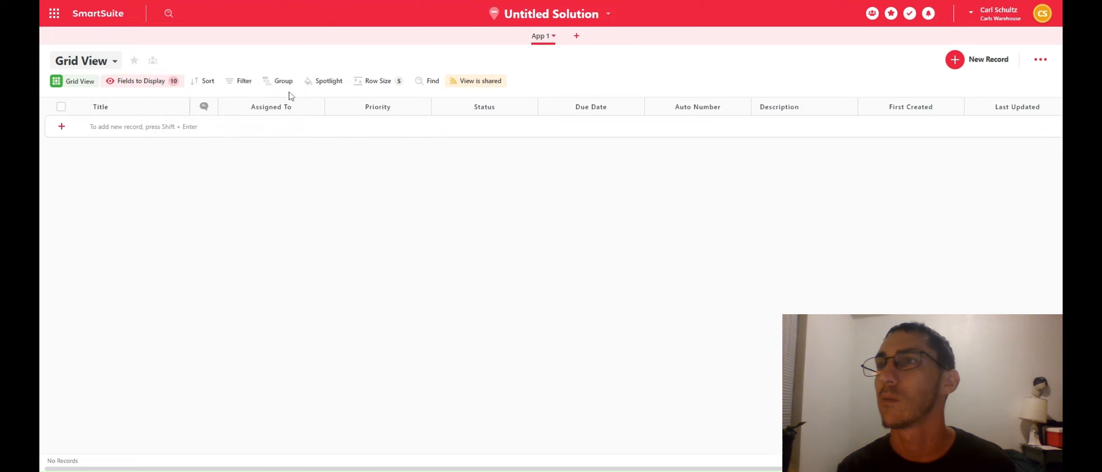
Step: Add a red record spotlight based on the Title field and look through the fields available for its condition
{"action": "left_click", "coordinate": [323, 83]}
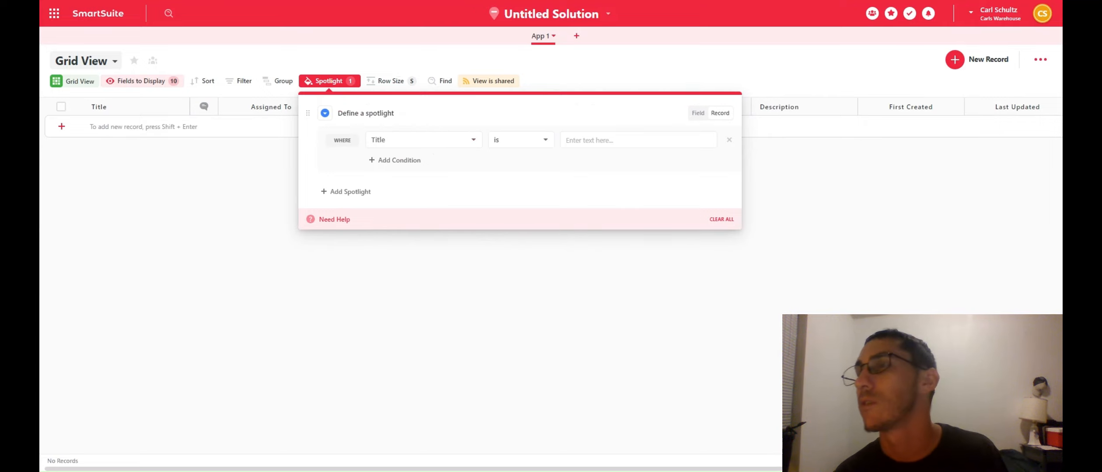
{"action": "left_click", "coordinate": [325, 113]}
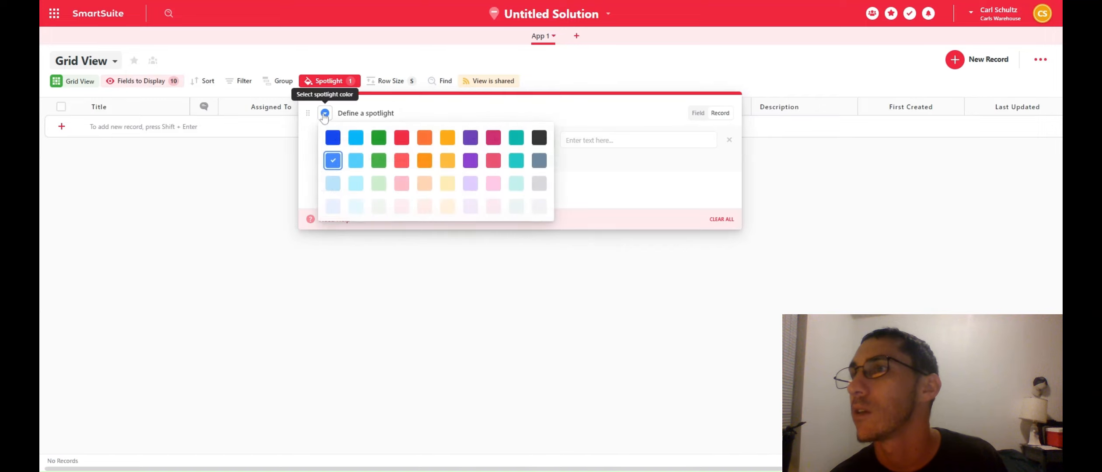
{"action": "left_click", "coordinate": [401, 139]}
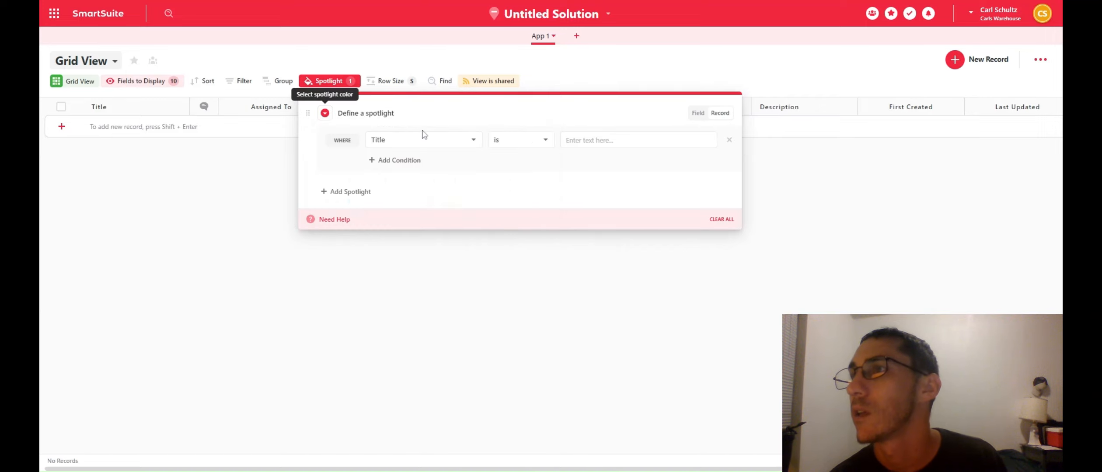
{"action": "left_click", "coordinate": [431, 139]}
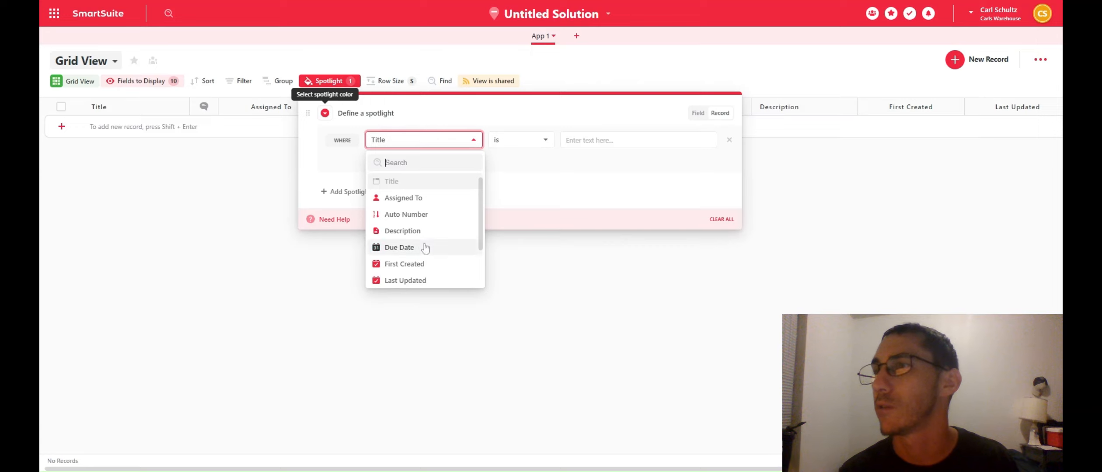
{"action": "scroll", "coordinate": [425, 247], "scroll_direction": "down", "scroll_amount": 1}
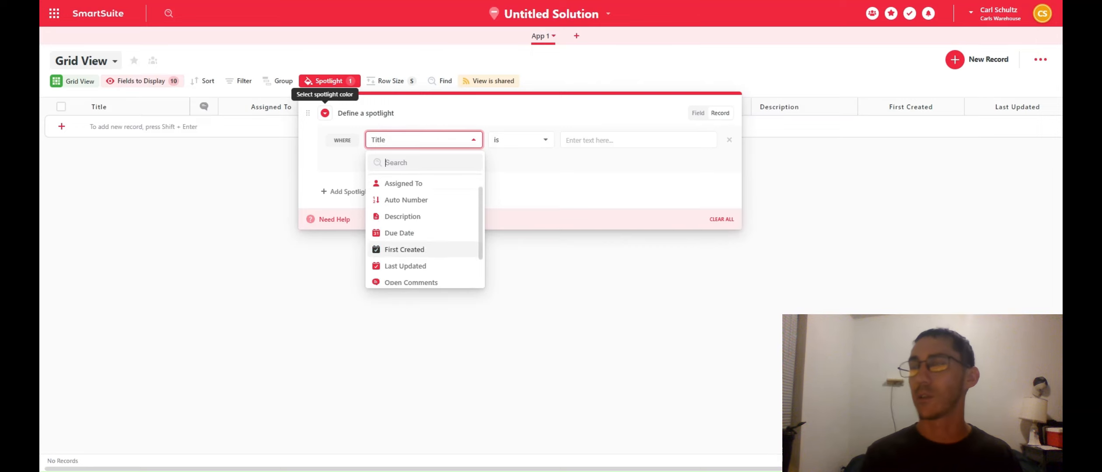
{"action": "left_click", "coordinate": [485, 113]}
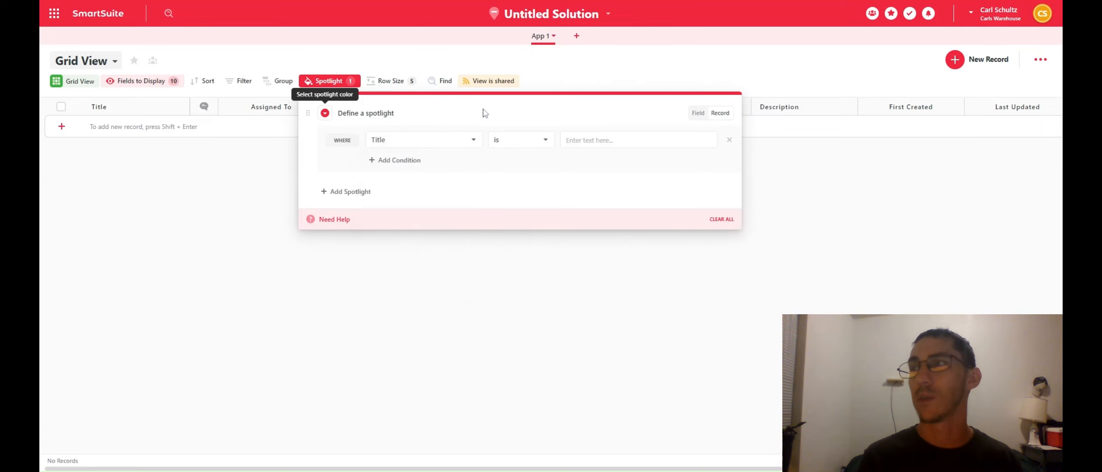
{"action": "left_click", "coordinate": [407, 301]}
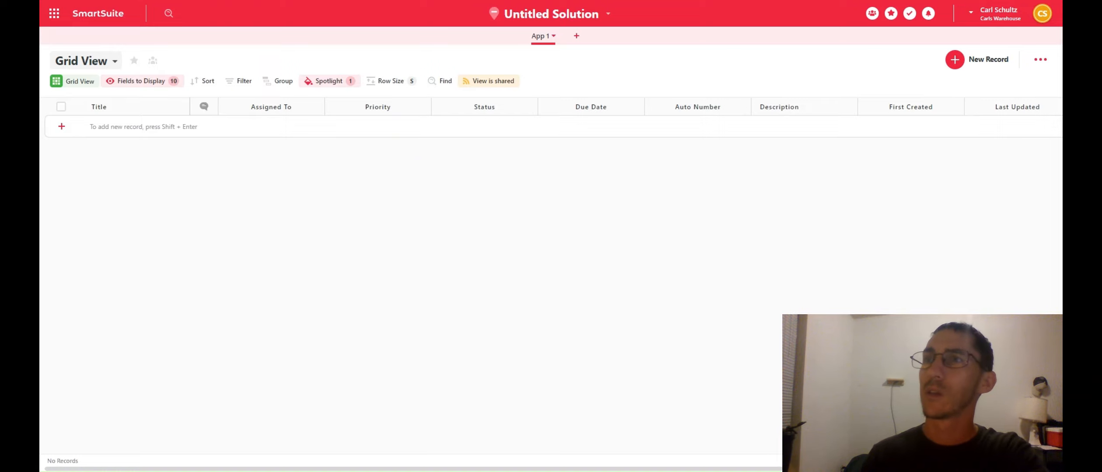
Step: Set the Grid View's row size to Auto Size and open the record search
{"action": "left_click", "coordinate": [391, 81]}
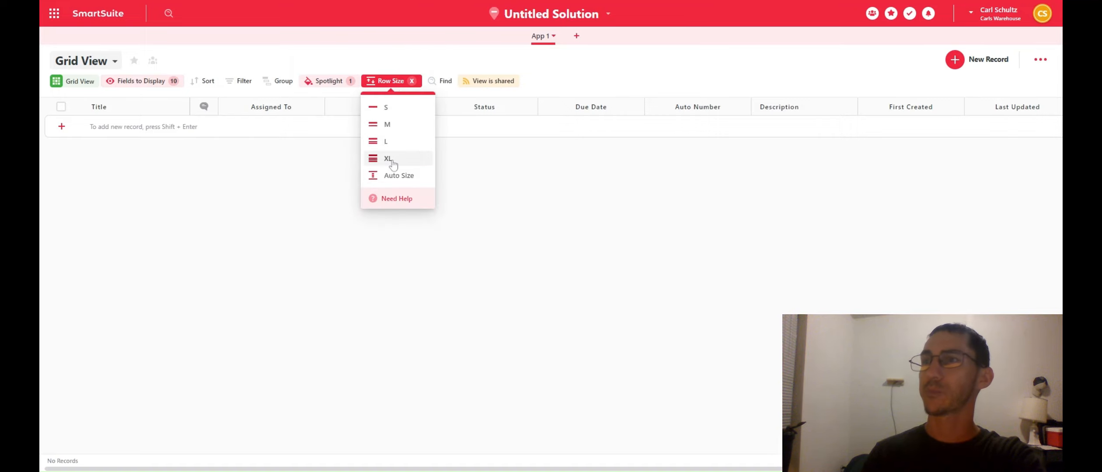
{"action": "left_click", "coordinate": [389, 178]}
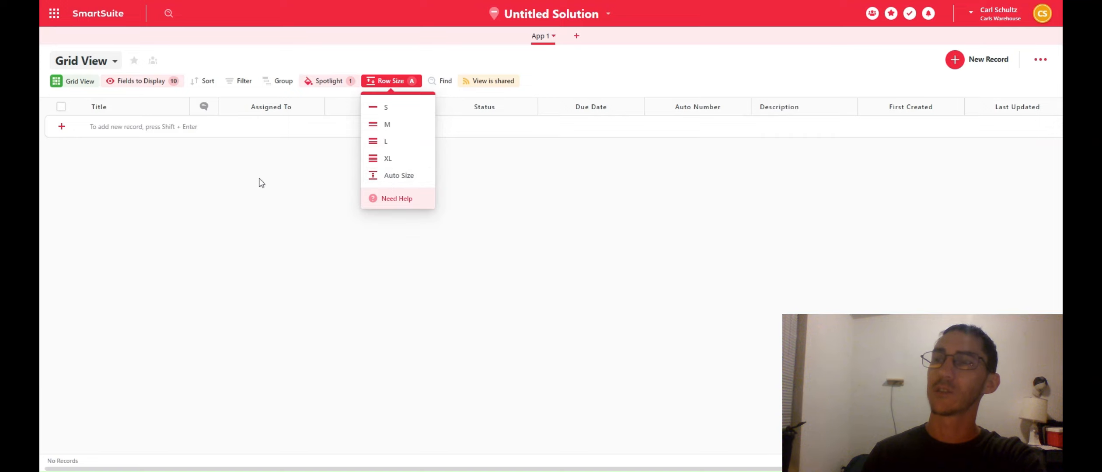
{"action": "left_click", "coordinate": [436, 84]}
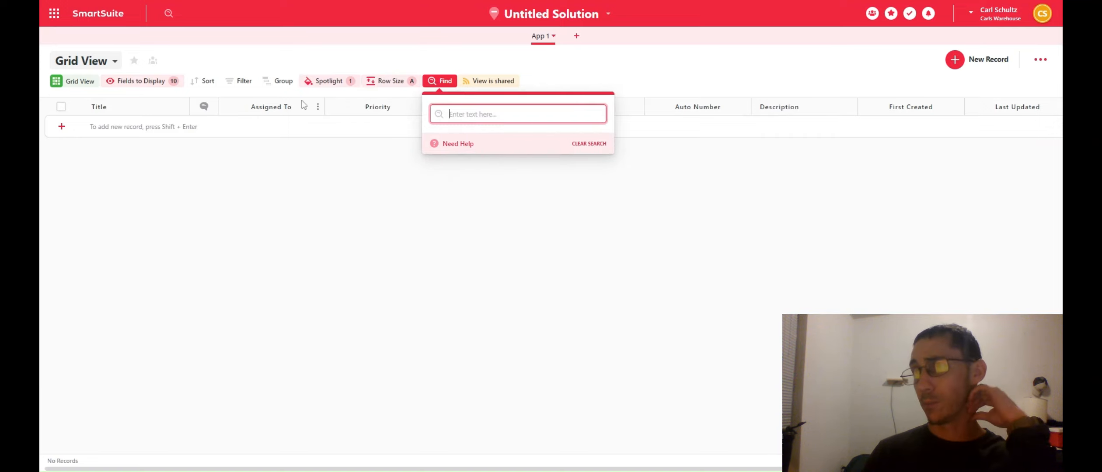
Step: Group the Grid View by Title from A to Z, then remove that grouping
{"action": "left_click", "coordinate": [279, 83]}
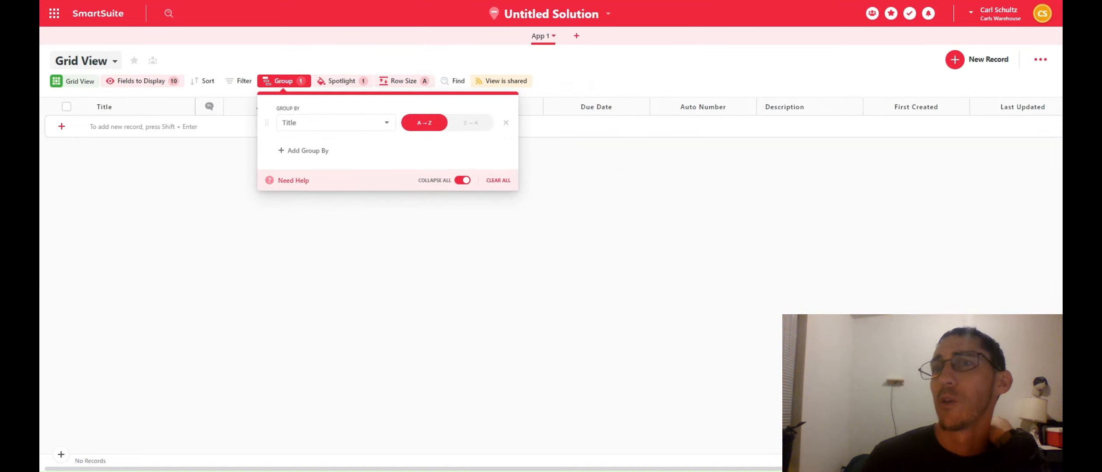
{"action": "left_click", "coordinate": [505, 123]}
{"action": "left_click", "coordinate": [383, 245]}
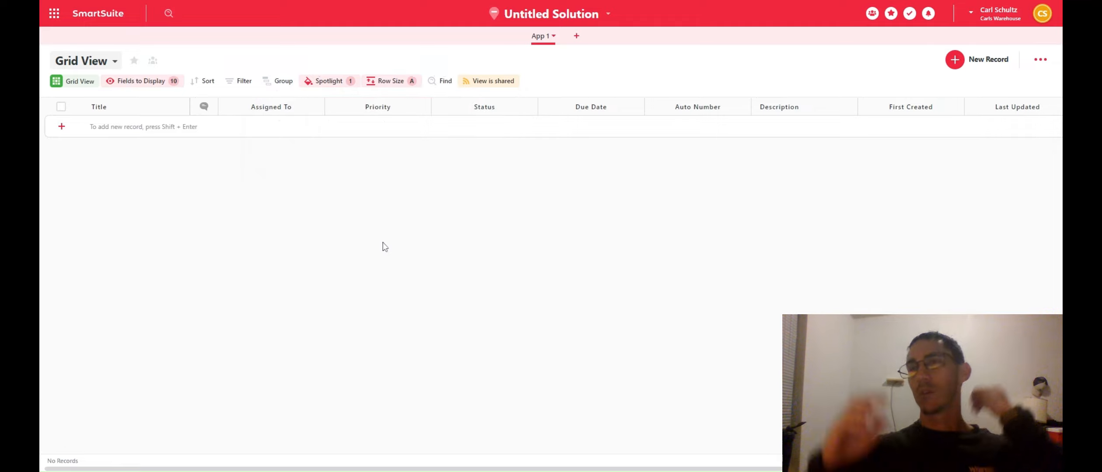
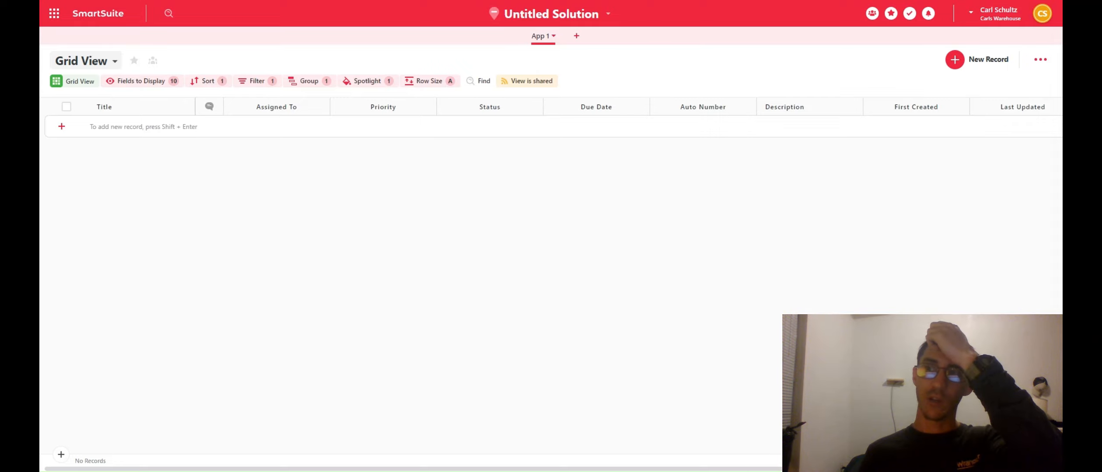
Step: Try to add an untitled record directly in the grid
{"action": "left_click", "coordinate": [257, 83]}
{"action": "left_click", "coordinate": [195, 181]}
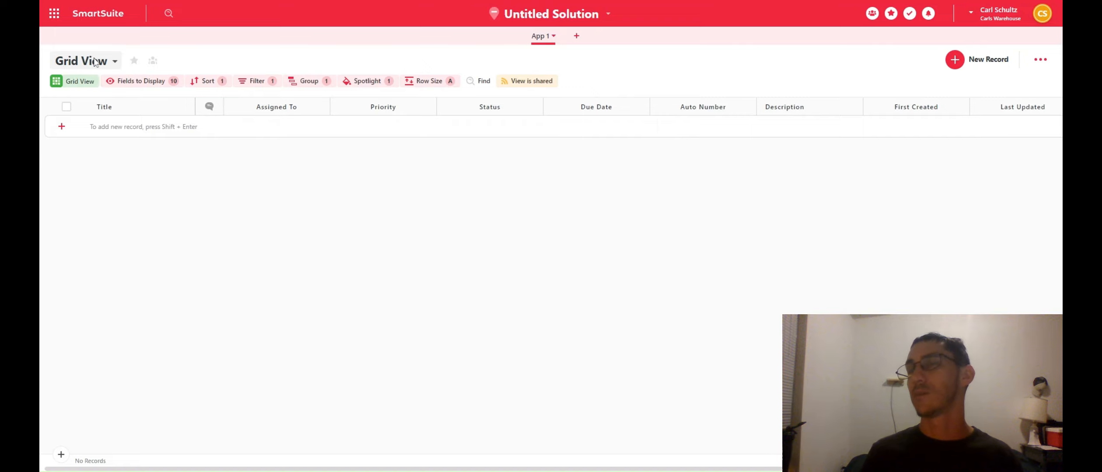
{"action": "left_click", "coordinate": [62, 127]}
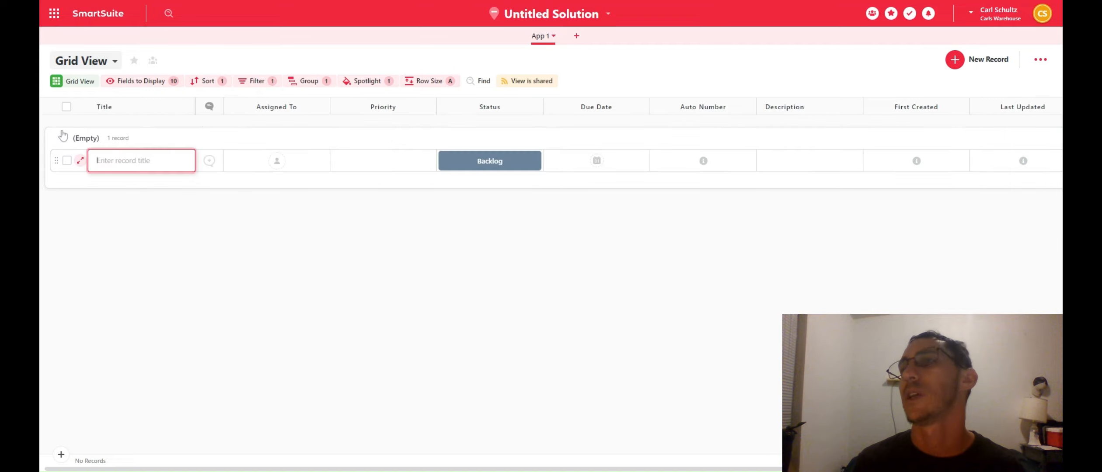
{"action": "left_click", "coordinate": [310, 92]}
Step: Remove the Title grouping, filter, sort and spotlight from the Grid View
{"action": "left_click", "coordinate": [310, 83]}
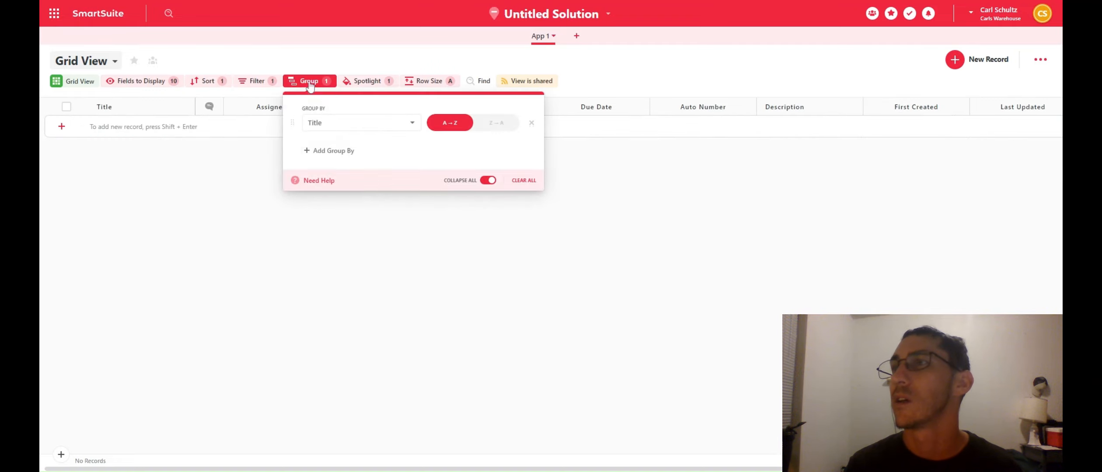
{"action": "left_click", "coordinate": [530, 119]}
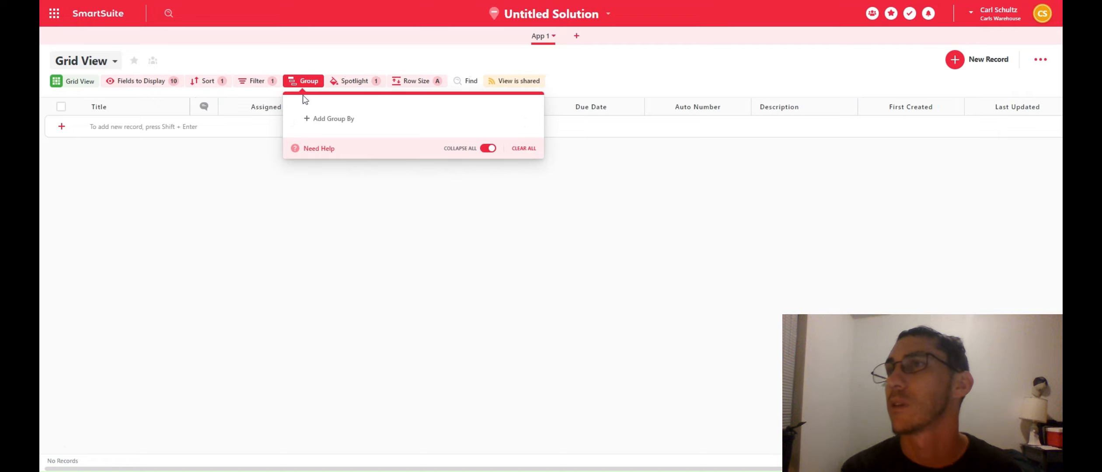
{"action": "left_click", "coordinate": [241, 86]}
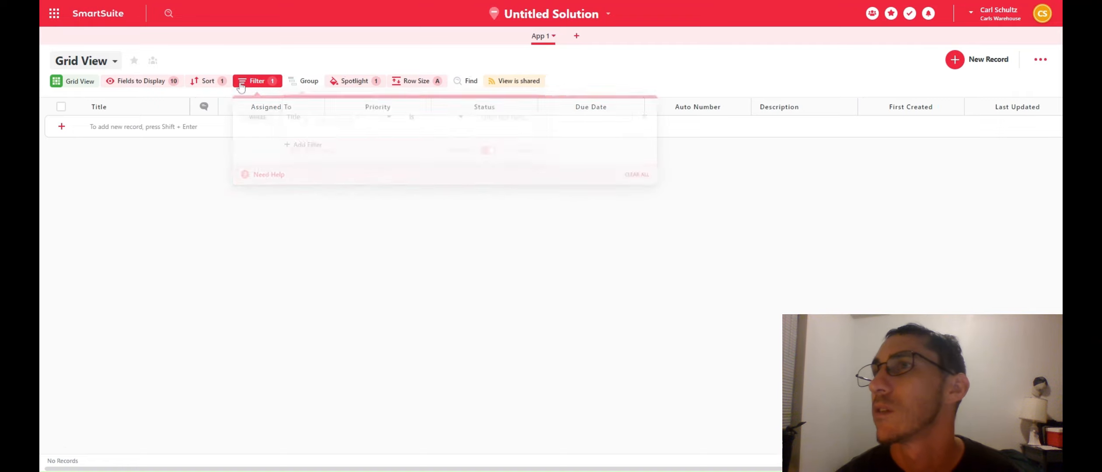
{"action": "left_click", "coordinate": [645, 114]}
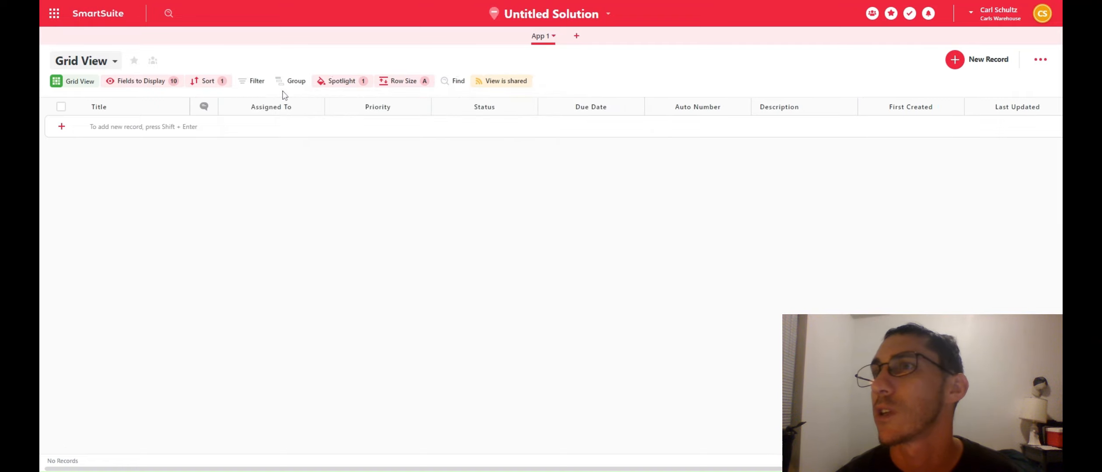
{"action": "left_click", "coordinate": [220, 89]}
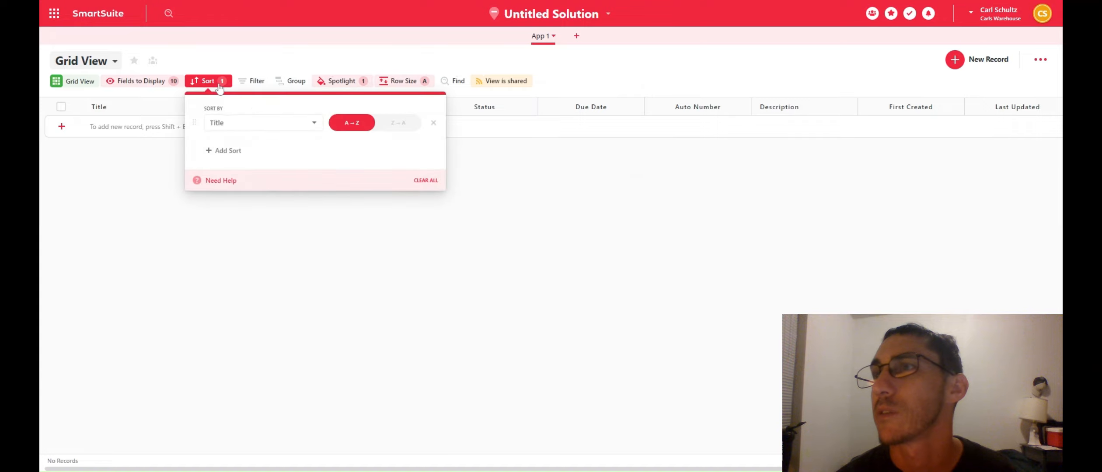
{"action": "left_click", "coordinate": [434, 123]}
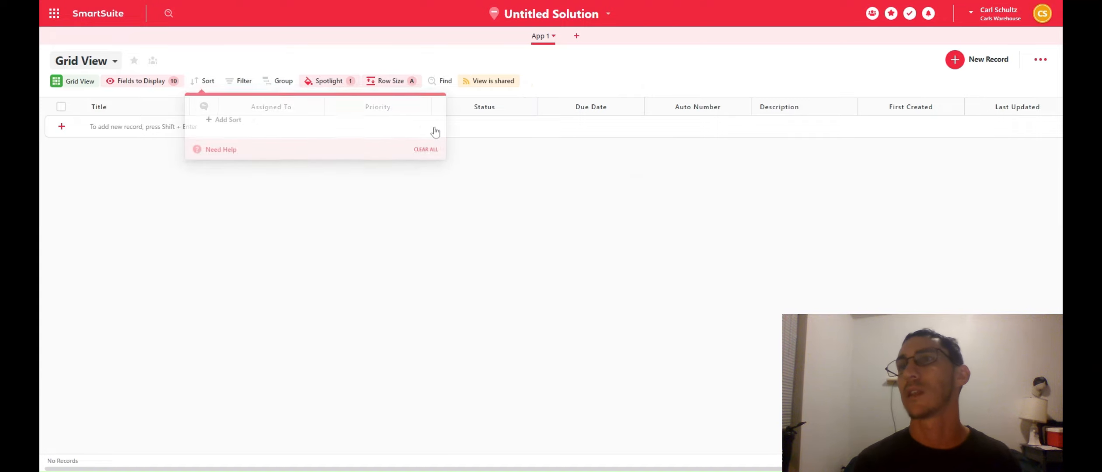
{"action": "left_click", "coordinate": [342, 85]}
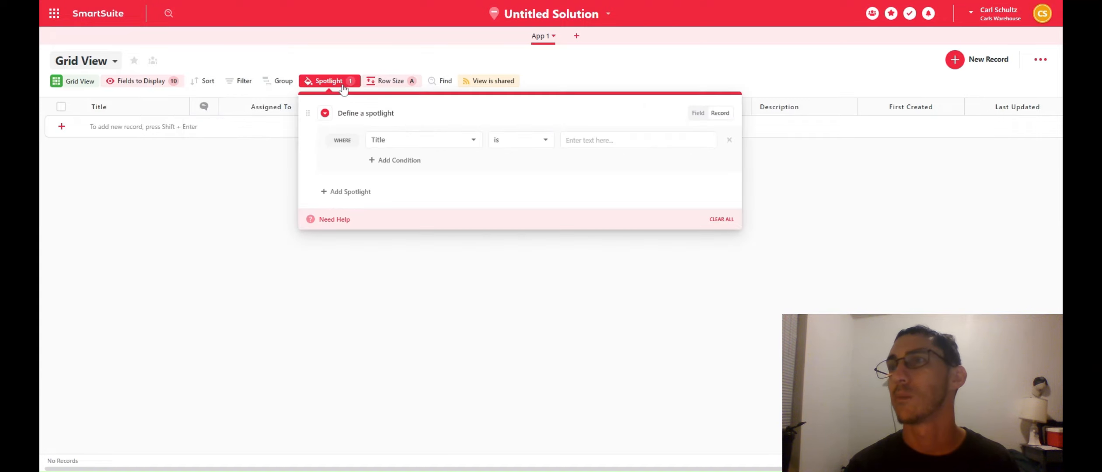
{"action": "left_click", "coordinate": [730, 140]}
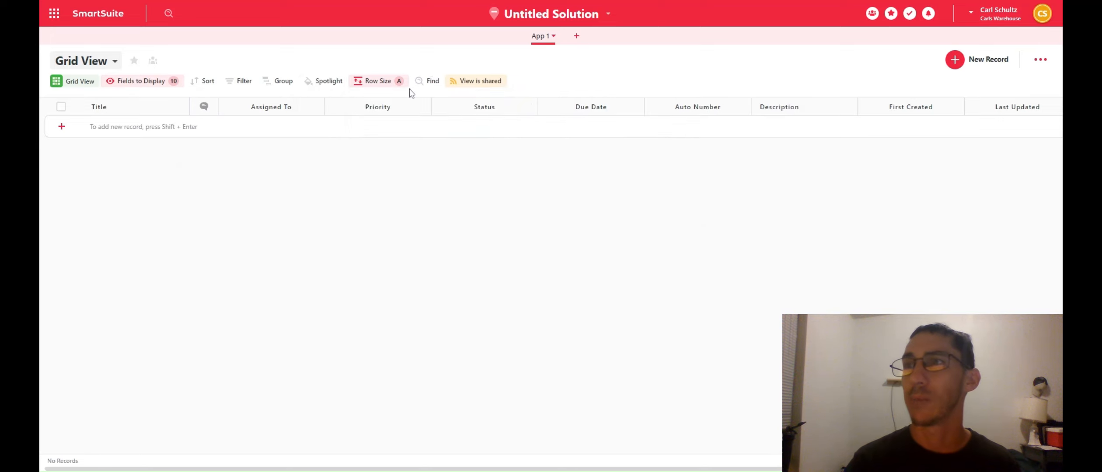
Step: Review the row size options and the fields selected for display in the Grid View
{"action": "left_click", "coordinate": [388, 83]}
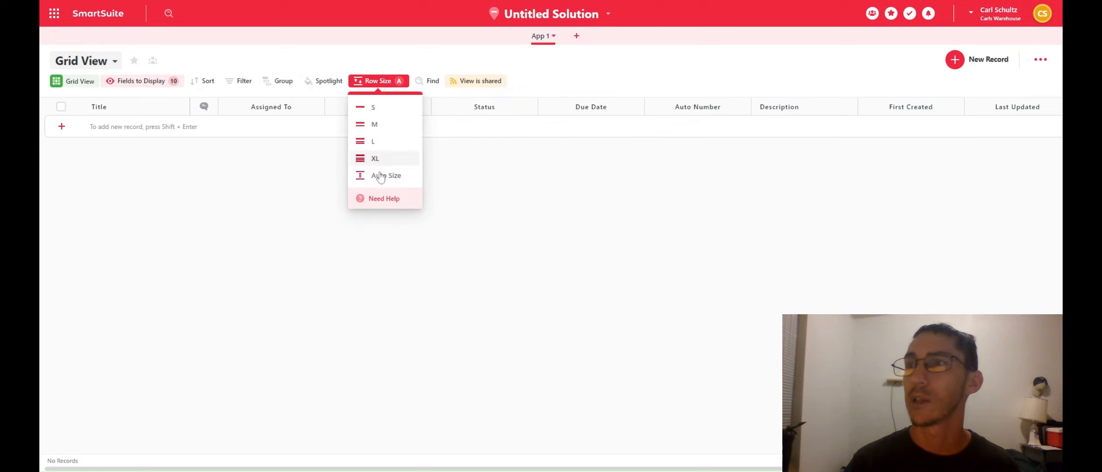
{"action": "left_click", "coordinate": [165, 183]}
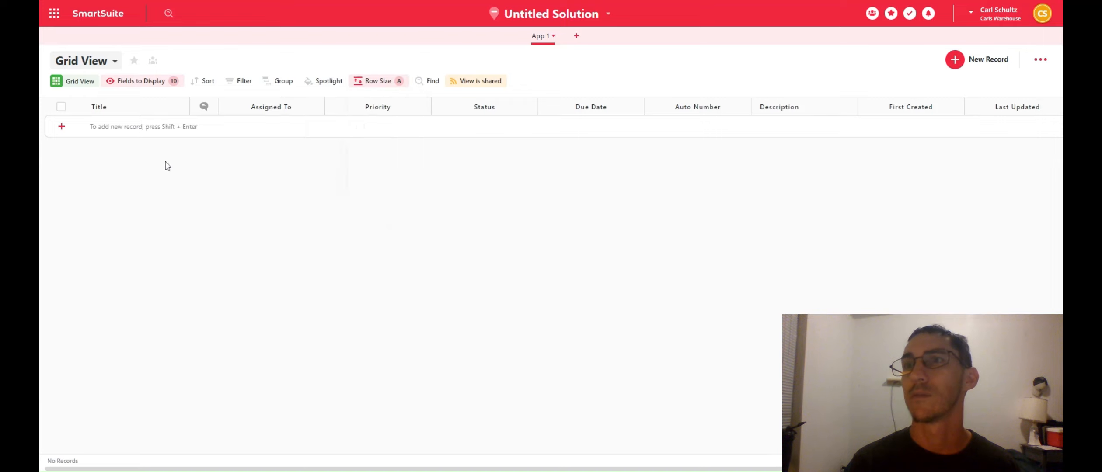
{"action": "left_click", "coordinate": [163, 87]}
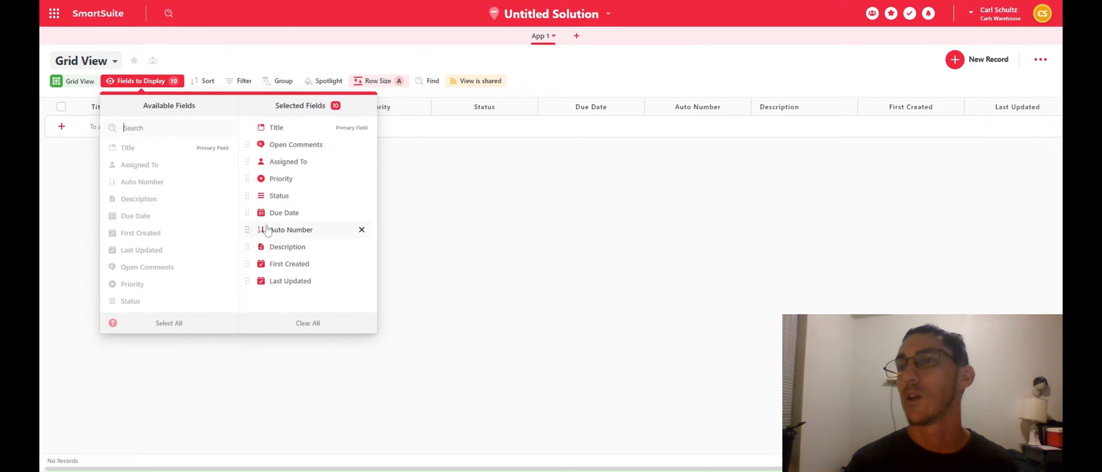
{"action": "left_click", "coordinate": [455, 263]}
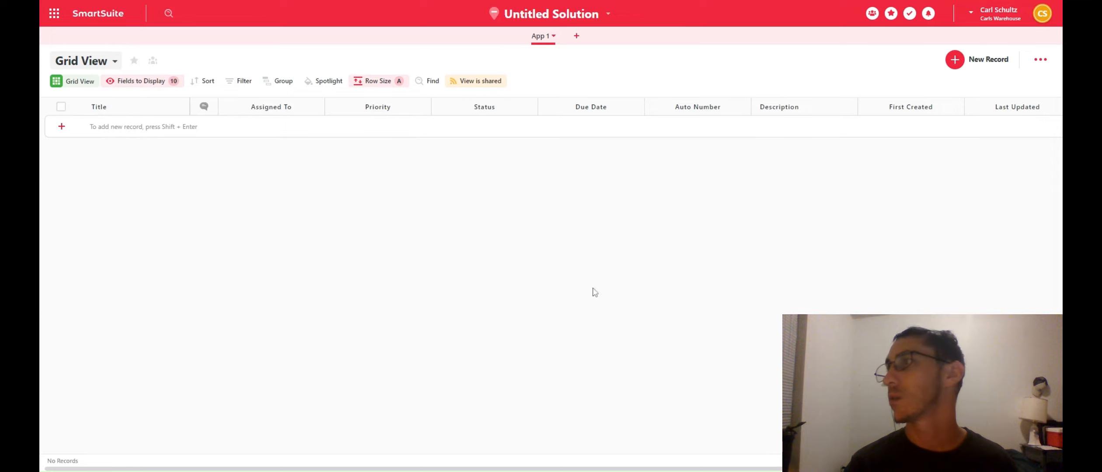
Step: Start a new record titled "Chips" with the description "blah blah"
{"action": "left_click", "coordinate": [956, 61]}
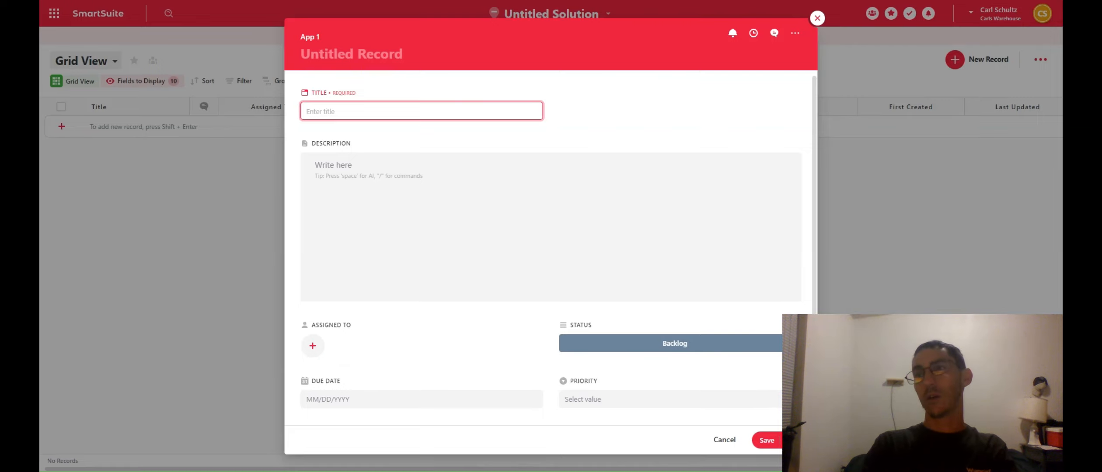
{"action": "type", "text": "Chips"}
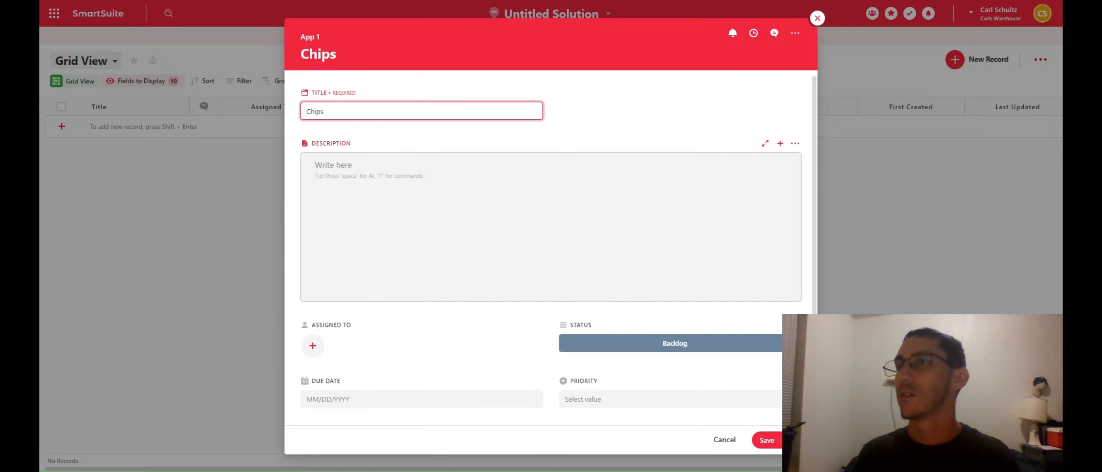
{"action": "left_click", "coordinate": [412, 188]}
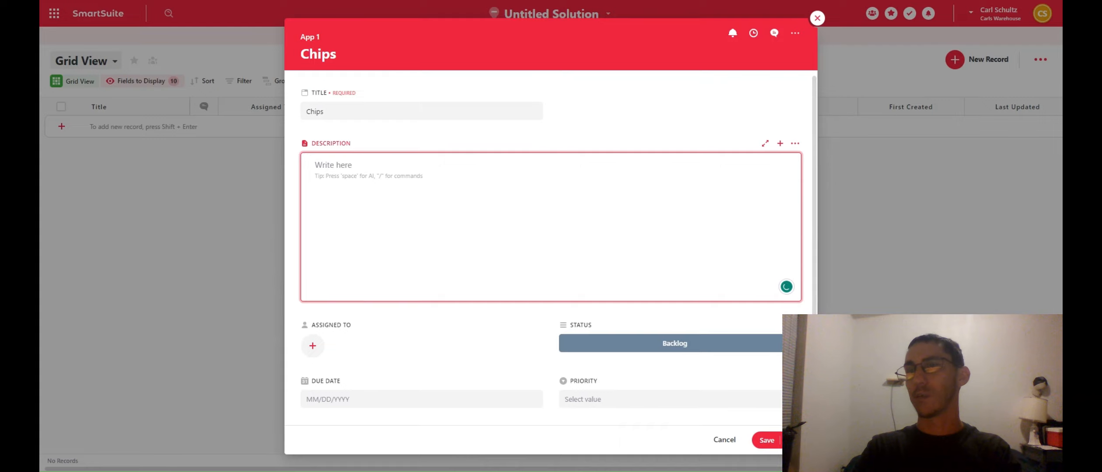
{"action": "type", "text": "bl"}
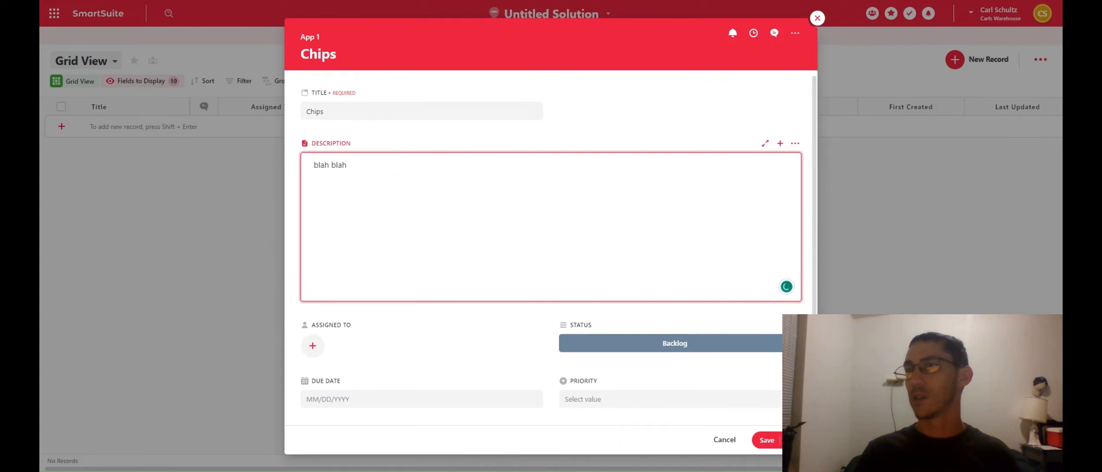
{"action": "type", "text": "ah blah"}
Step: Review the available Status values and the actions offered for the Status field
{"action": "scroll", "coordinate": [441, 338], "scroll_direction": "down", "scroll_amount": 1}
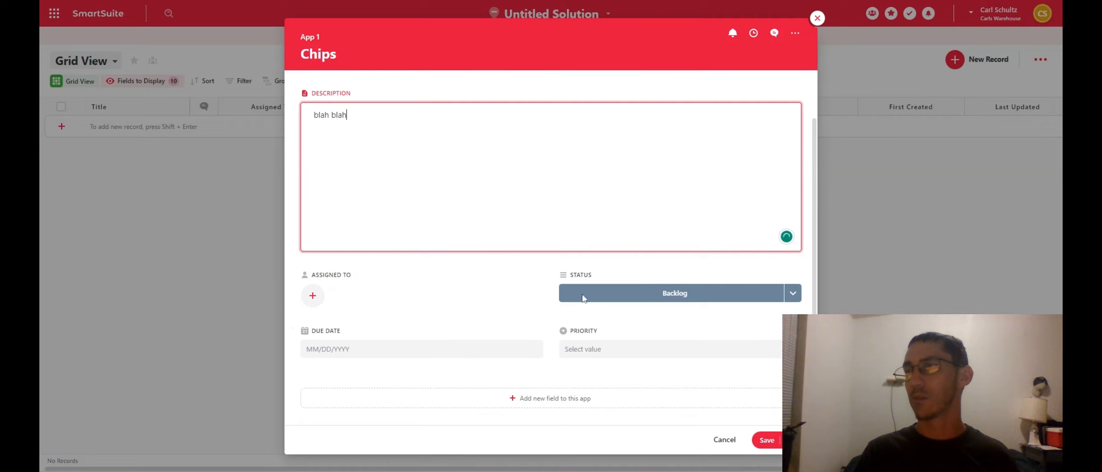
{"action": "left_click", "coordinate": [600, 290]}
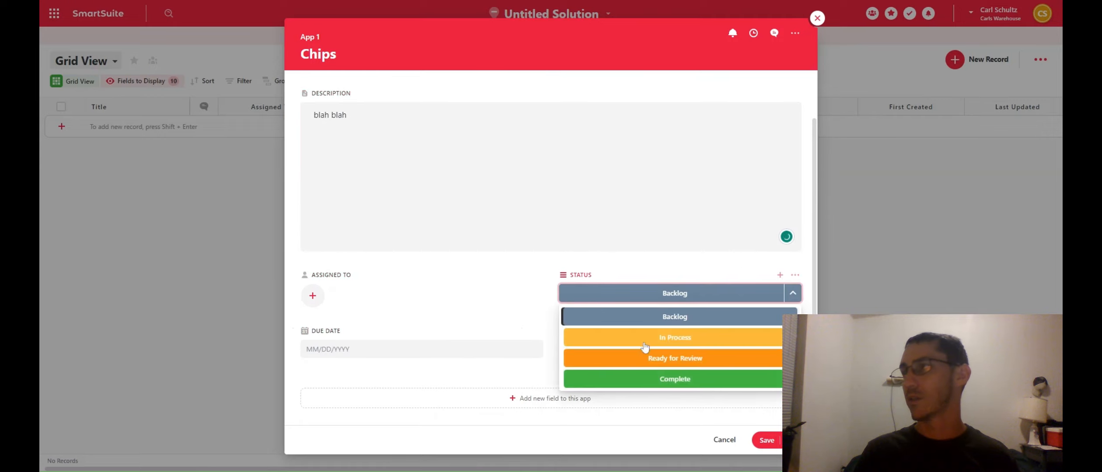
{"action": "left_click", "coordinate": [794, 277]}
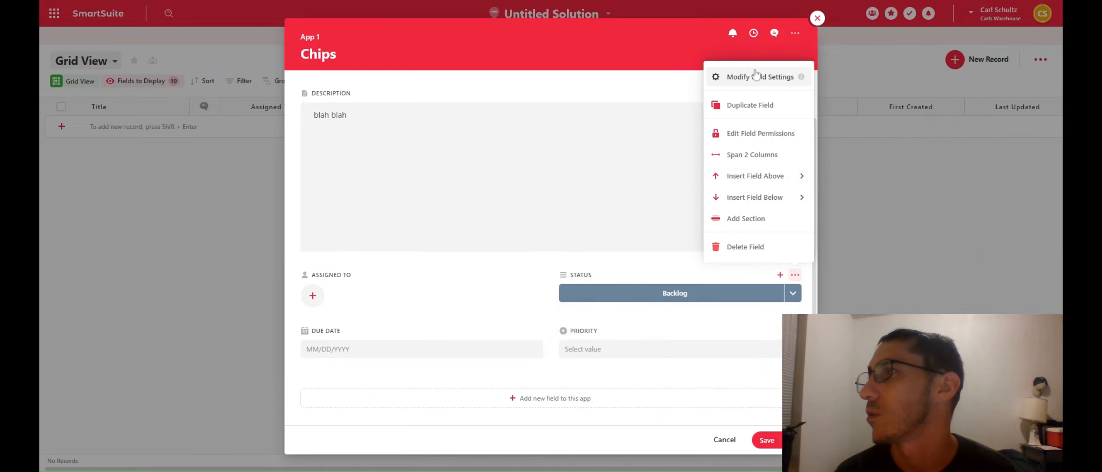
{"action": "mouse_move", "coordinate": [744, 175]}
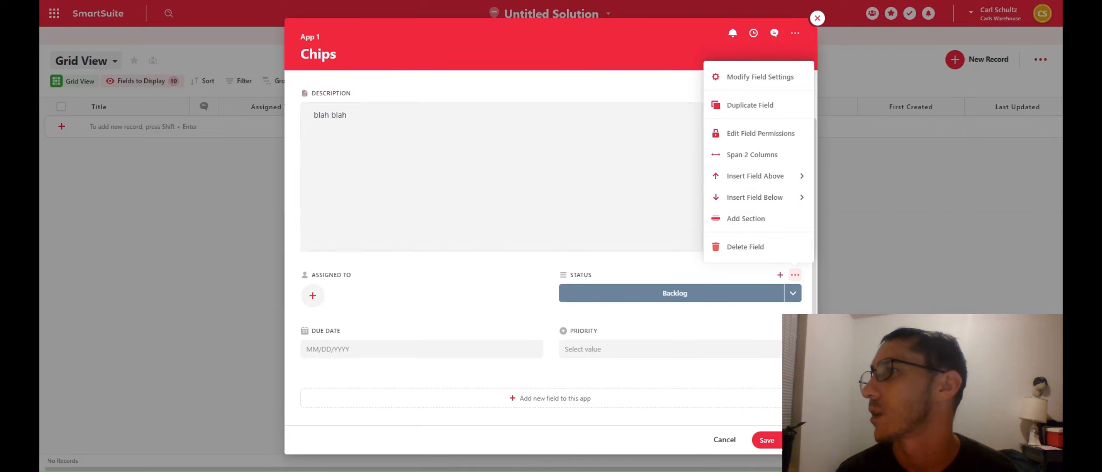
{"action": "left_click", "coordinate": [636, 293]}
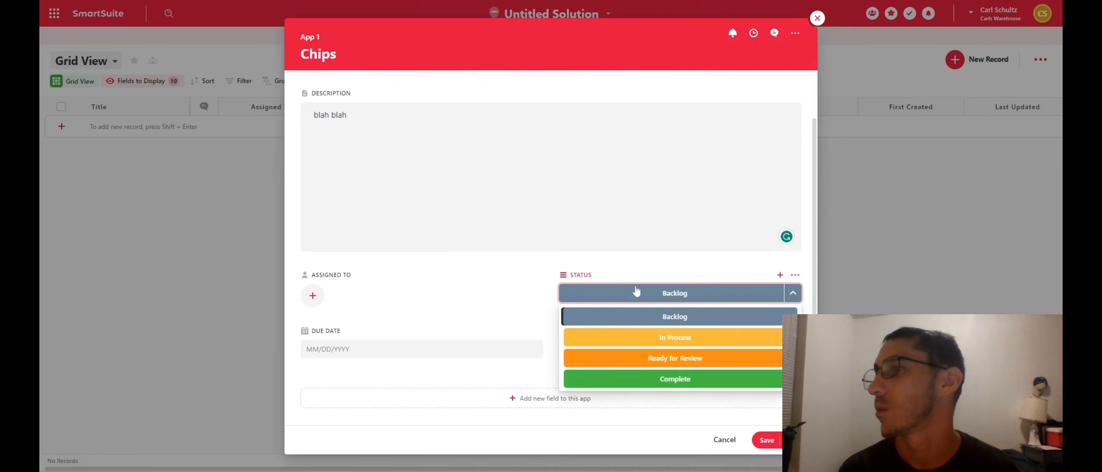
Step: Open the Status field's settings and remove the Backlog status from the list
{"action": "left_click", "coordinate": [794, 276]}
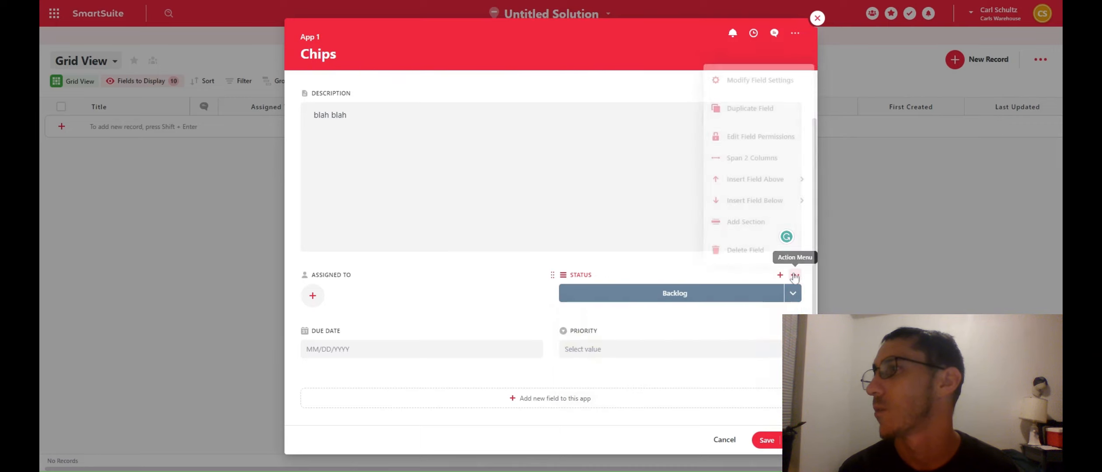
{"action": "left_click", "coordinate": [777, 75]}
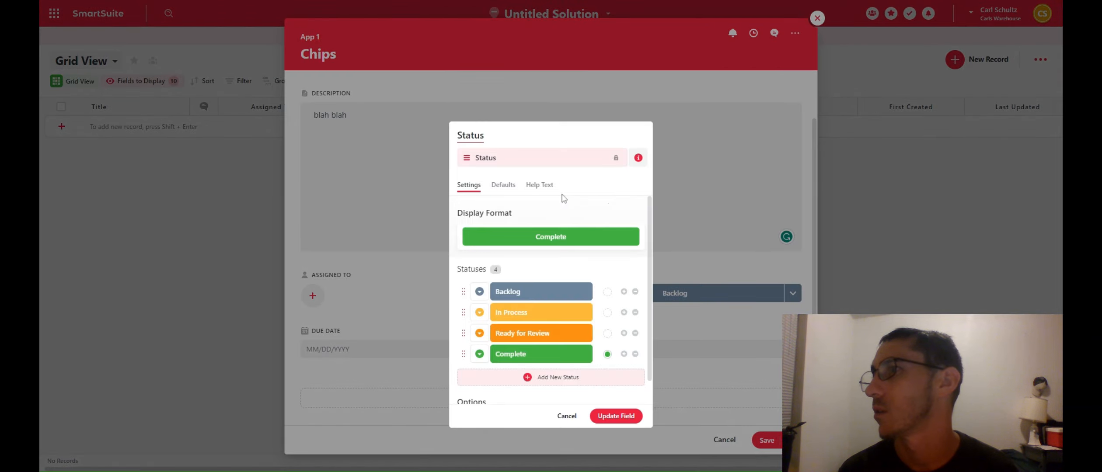
{"action": "left_click", "coordinate": [529, 295]}
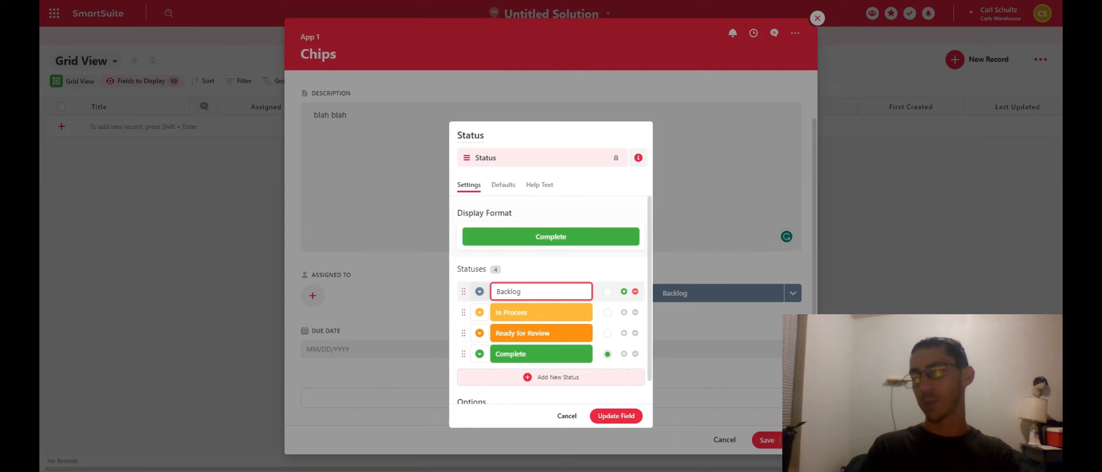
{"action": "key", "text": "BackSpace"}
{"action": "key", "text": "BackSpace"}
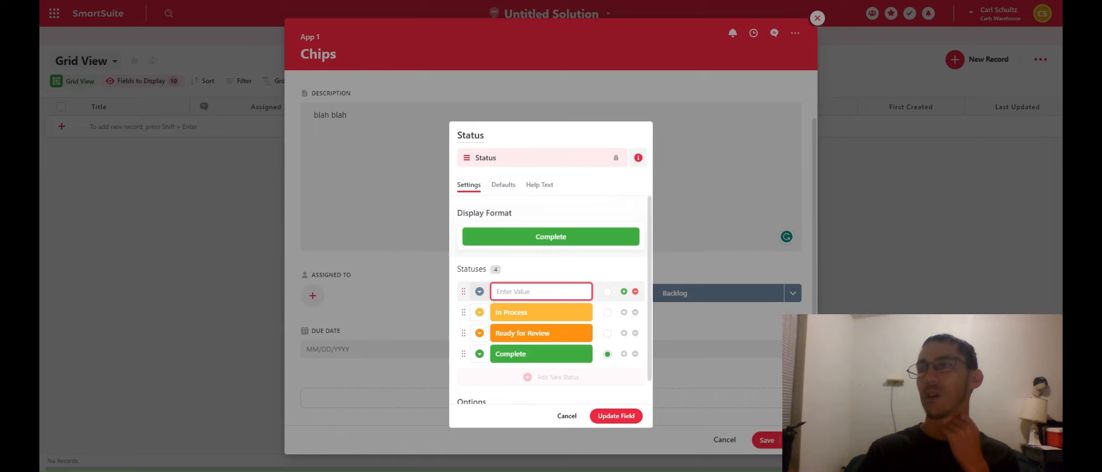
{"action": "key", "text": "Return"}
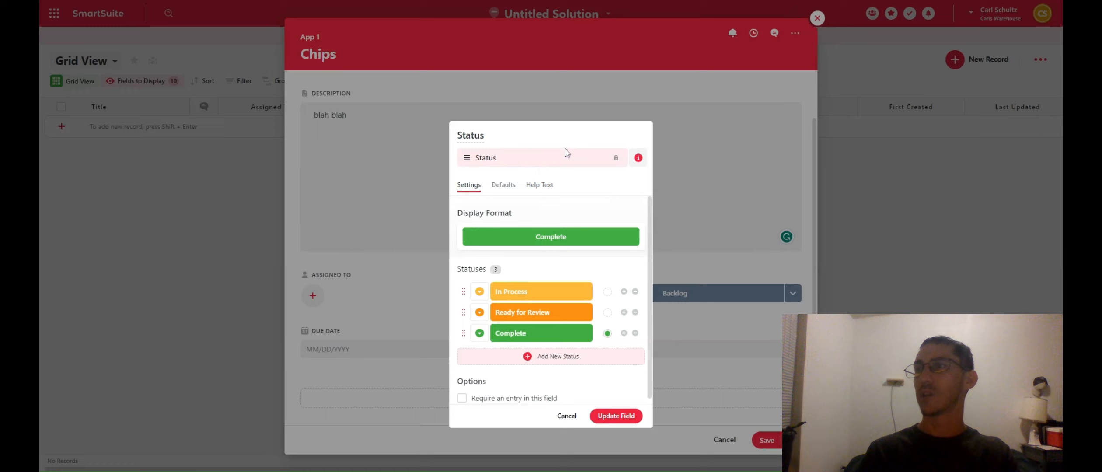
Step: Check the information about the locked Status field type and rename the In Process status to "Healthy"
{"action": "left_click", "coordinate": [638, 157]}
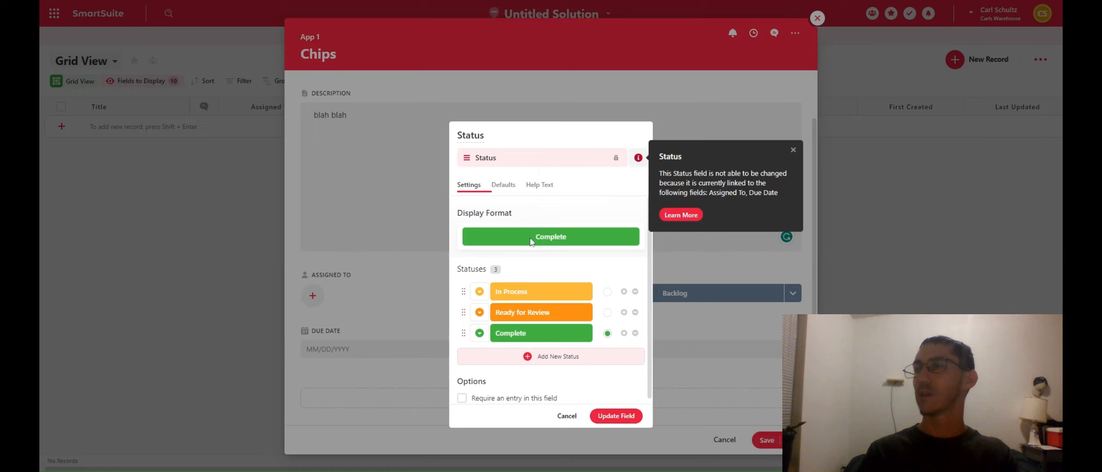
{"action": "left_click", "coordinate": [525, 292]}
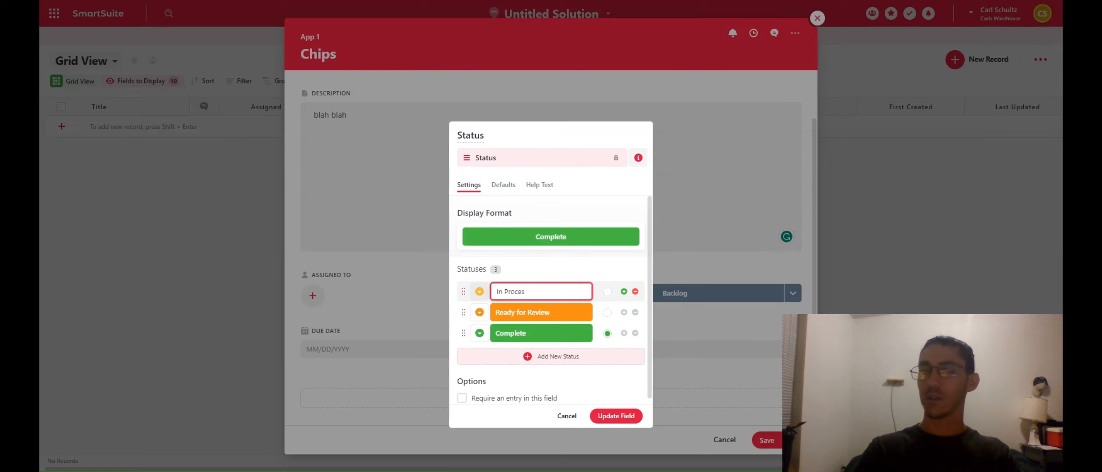
{"action": "key", "text": "BackSpace"}
{"action": "key", "text": "BackSpace"}
{"action": "key", "text": "BackSpace"}
{"action": "key", "text": "BackSpace"}
{"action": "key", "text": "BackSpace"}
{"action": "key", "text": "BackSpace"}
{"action": "key", "text": "BackSpace"}
{"action": "key", "text": "BackSpace"}
{"action": "key", "text": "BackSpace"}
{"action": "type", "text": "Healthy"}
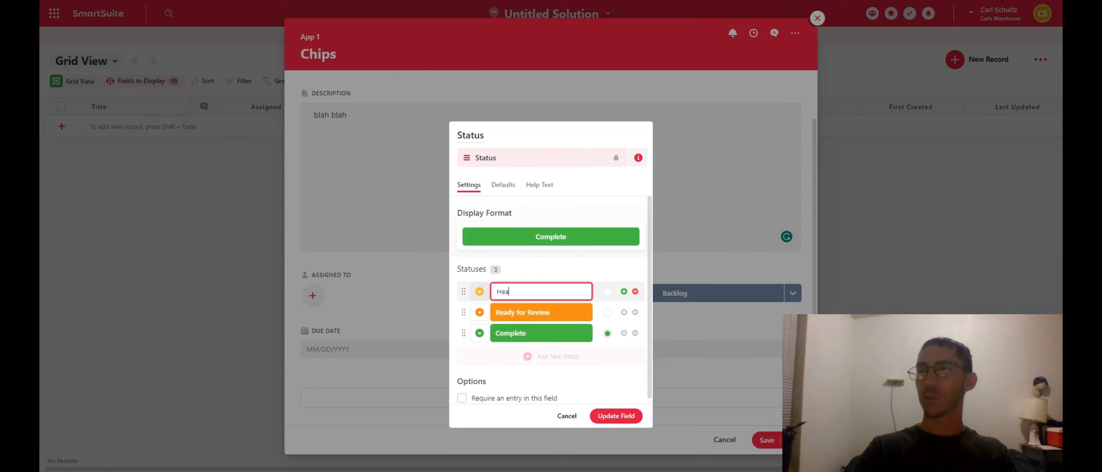
Step: Rename the Ready for Review status to "Bad" and delete the Complete status, saving the field changes
{"action": "left_click", "coordinate": [562, 319]}
{"action": "key", "text": "BackSpace"}
{"action": "key", "text": "BackSpace"}
{"action": "key", "text": "BackSpace"}
{"action": "key", "text": "BackSpace"}
{"action": "key", "text": "BackSpace"}
{"action": "key", "text": "BackSpace"}
{"action": "key", "text": "BackSpace"}
{"action": "key", "text": "BackSpace"}
{"action": "key", "text": "BackSpace"}
{"action": "key", "text": "BackSpace"}
{"action": "key", "text": "BackSpace"}
{"action": "key", "text": "BackSpace"}
{"action": "key", "text": "BackSpace"}
{"action": "key", "text": "BackSpace"}
{"action": "key", "text": "BackSpace"}
{"action": "key", "text": "BackSpace"}
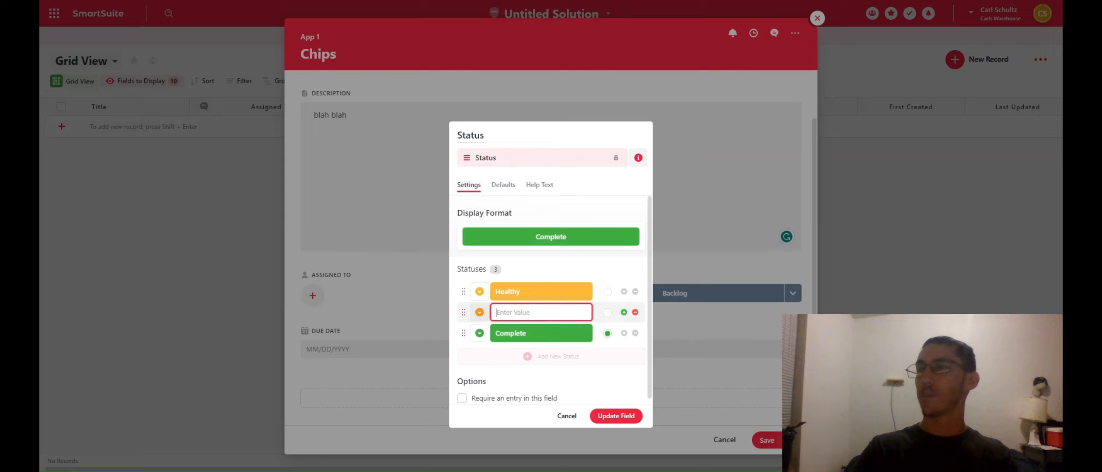
{"action": "type", "text": "H"}
{"action": "key", "text": "BackSpace"}
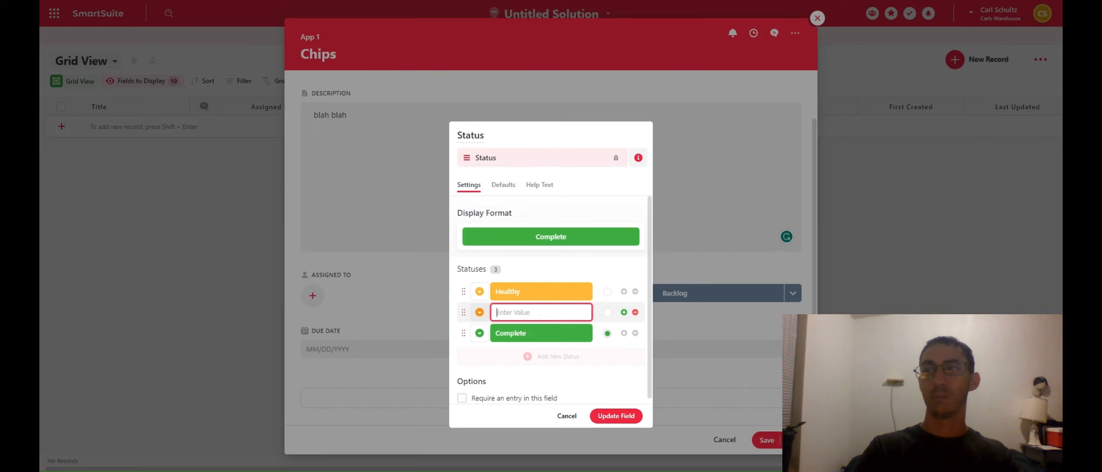
{"action": "type", "text": "Bad"}
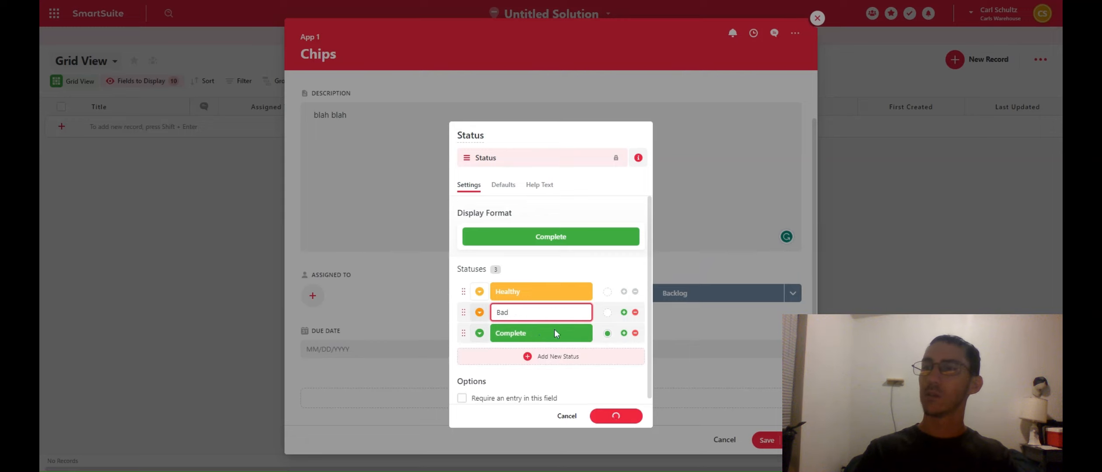
{"action": "left_click", "coordinate": [635, 333]}
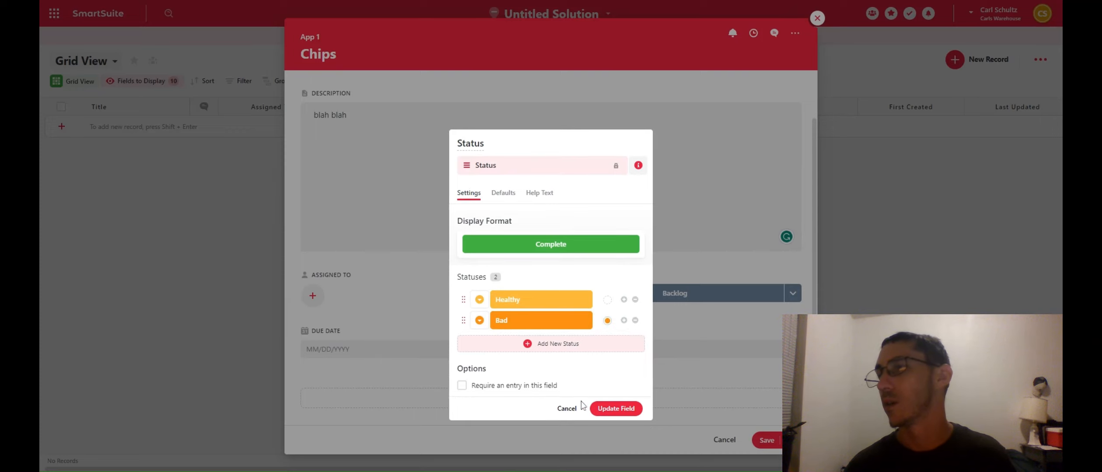
{"action": "left_click", "coordinate": [611, 411]}
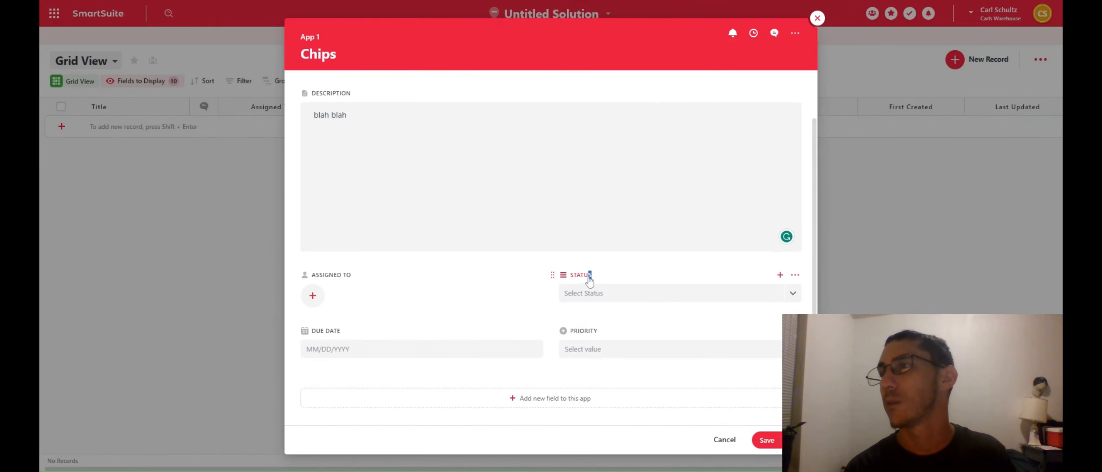
Step: Reopen the Status field's settings and review its default status and help text options
{"action": "left_click", "coordinate": [795, 274]}
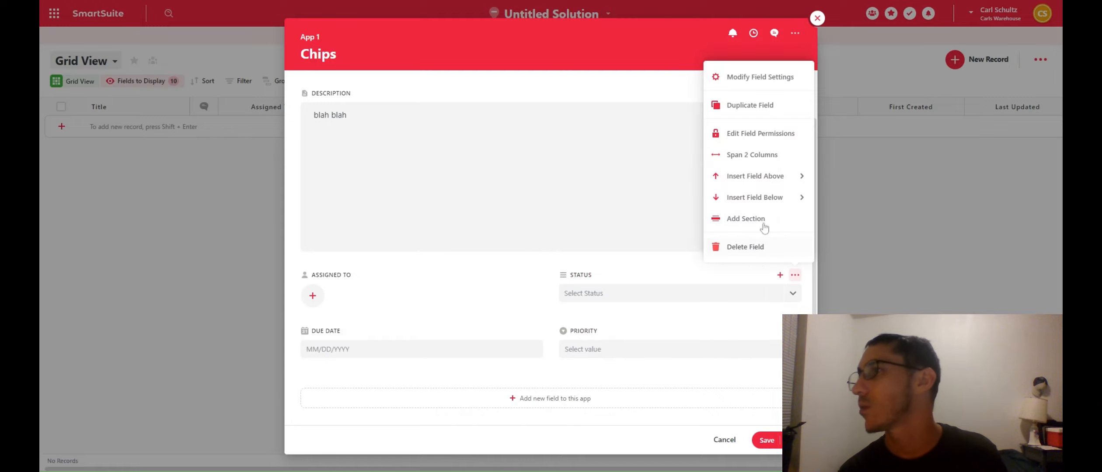
{"action": "left_click", "coordinate": [754, 197]}
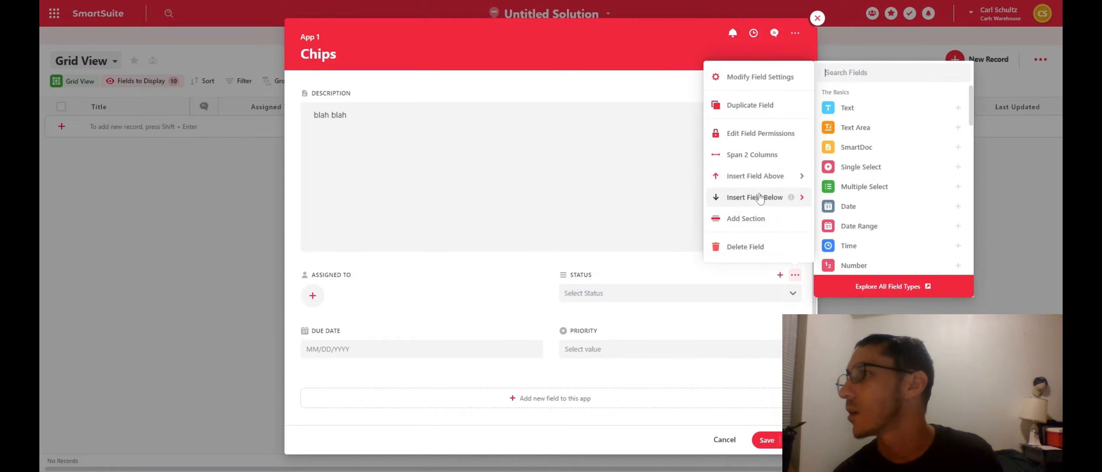
{"action": "left_click", "coordinate": [748, 82]}
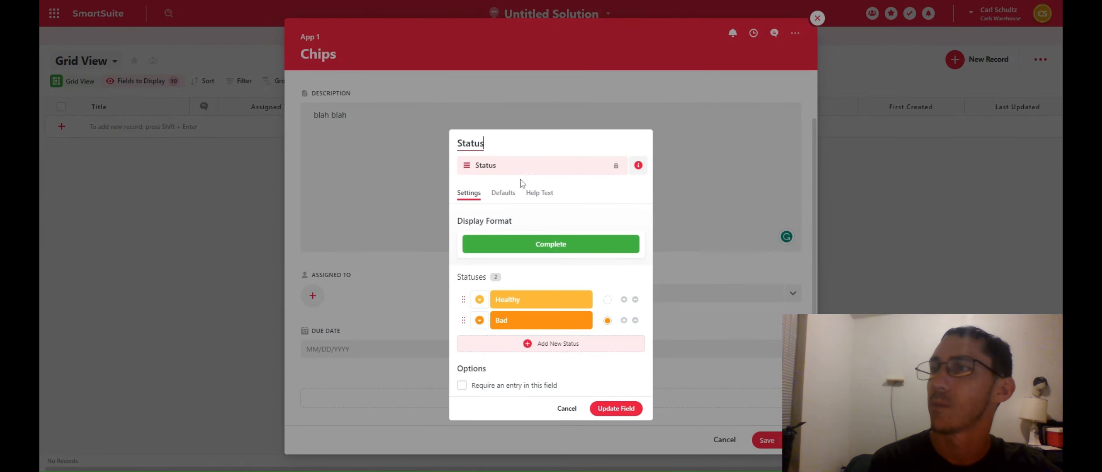
{"action": "left_click", "coordinate": [505, 195]}
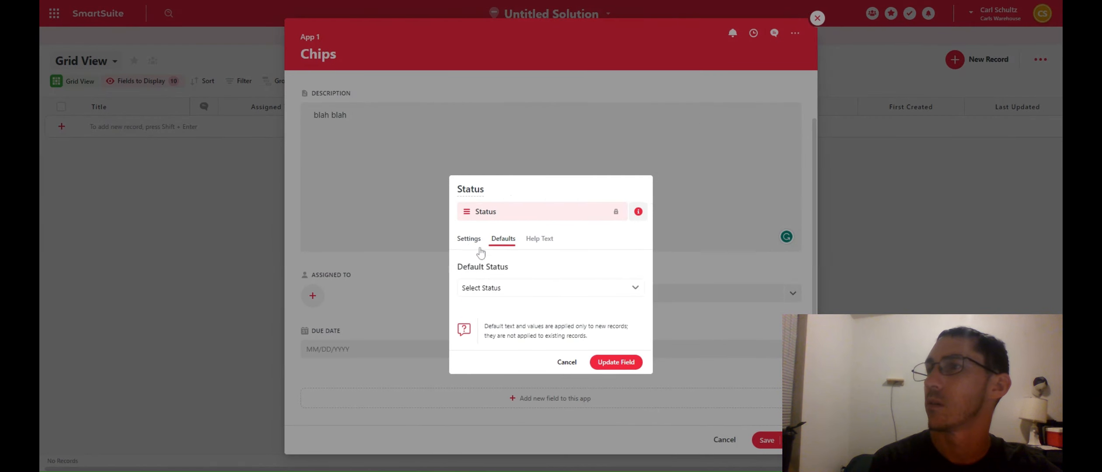
{"action": "left_click", "coordinate": [539, 240]}
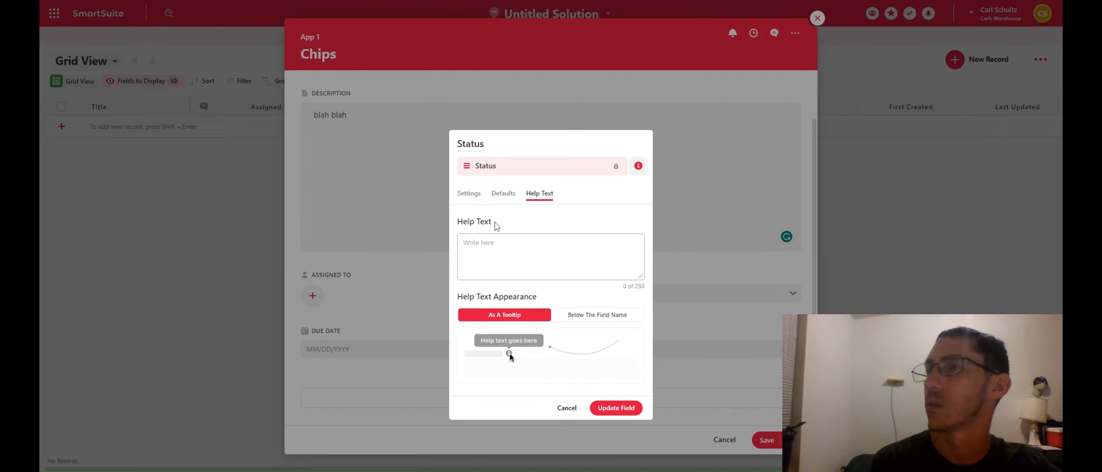
{"action": "left_click", "coordinate": [469, 193]}
Step: Examine the Status field's display format and the information on its locked field type, and close the settings by updating the field
{"action": "double_click", "coordinate": [551, 245]}
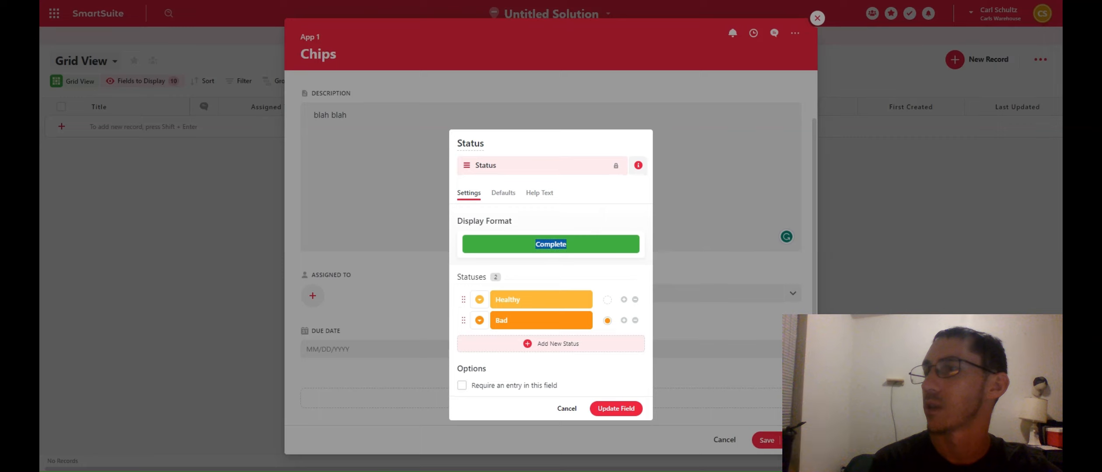
{"action": "double_click", "coordinate": [486, 165]}
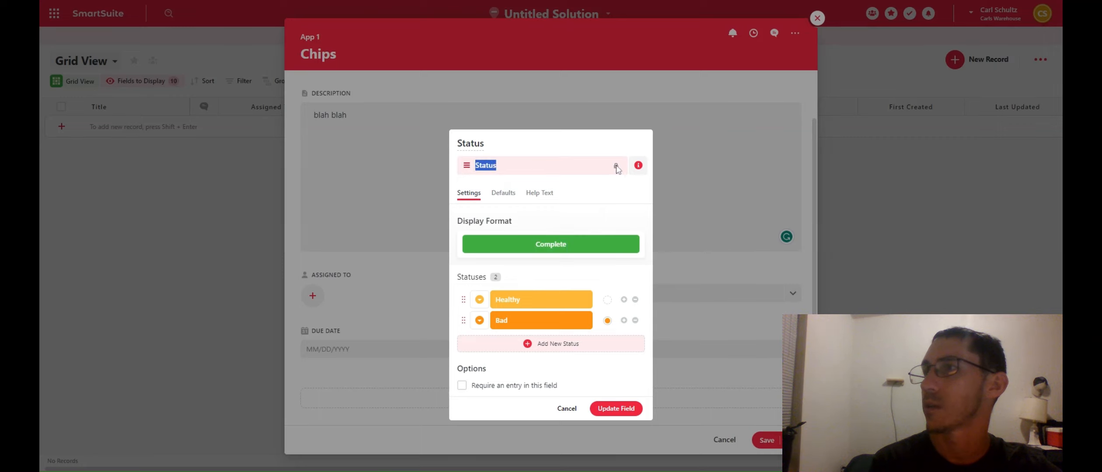
{"action": "left_click", "coordinate": [617, 166]}
{"action": "left_click", "coordinate": [640, 170]}
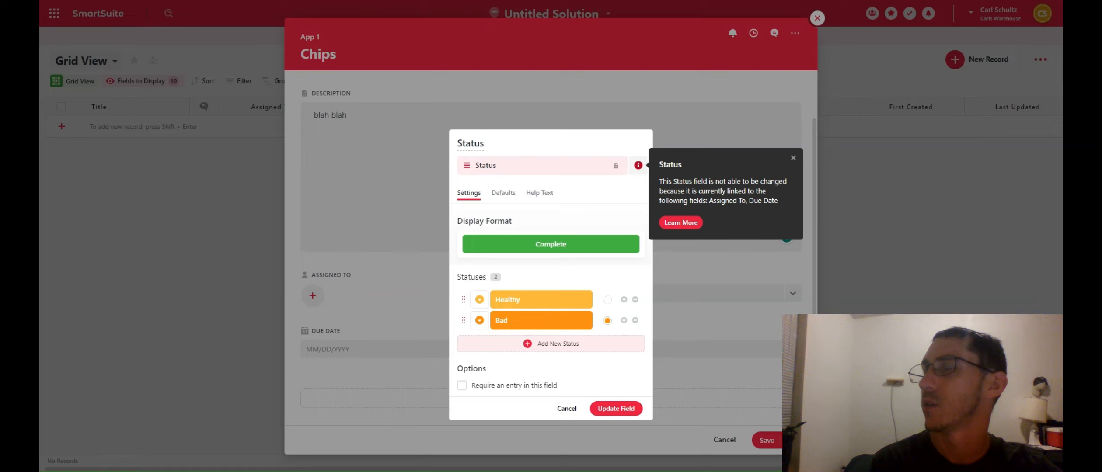
{"action": "left_click", "coordinate": [563, 224]}
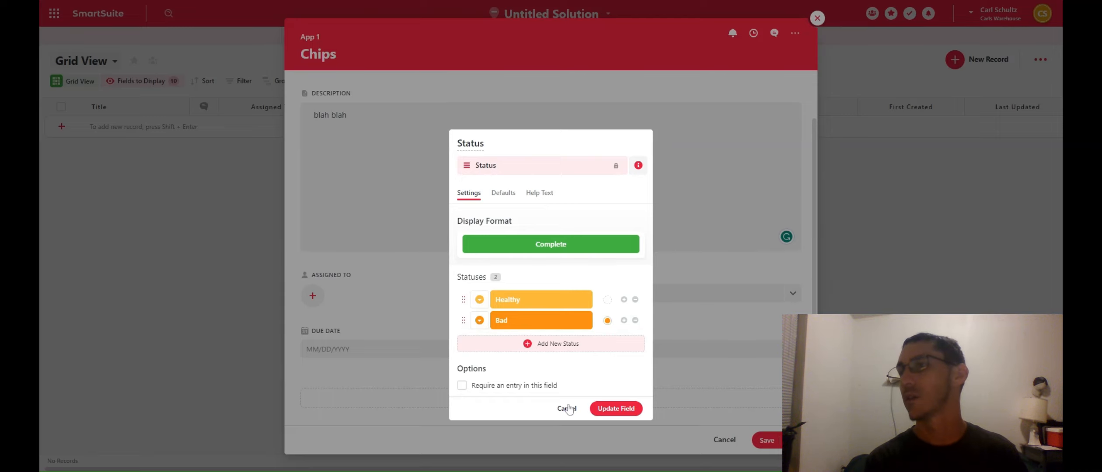
{"action": "left_click", "coordinate": [620, 409]}
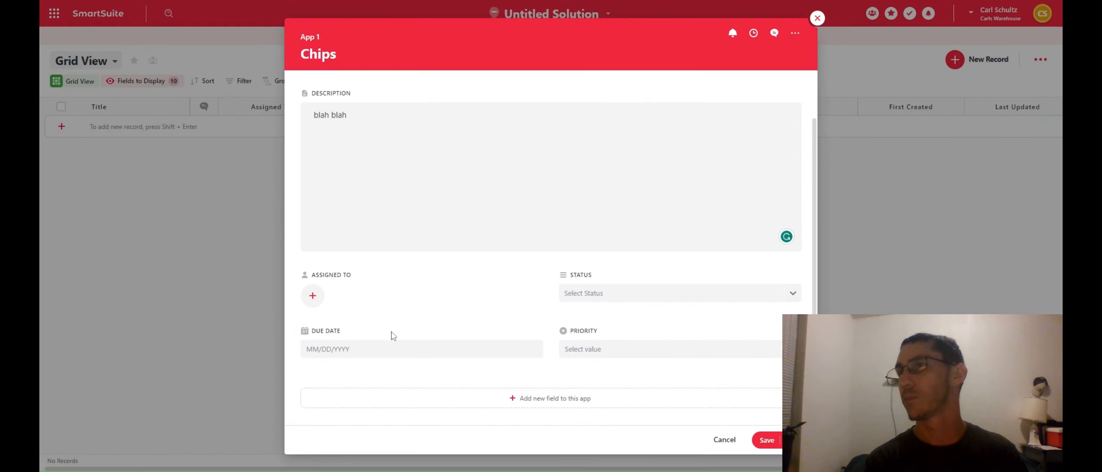
Step: Set the Chips record's Priority to Urgent and open the Priority field's settings
{"action": "left_click", "coordinate": [591, 350]}
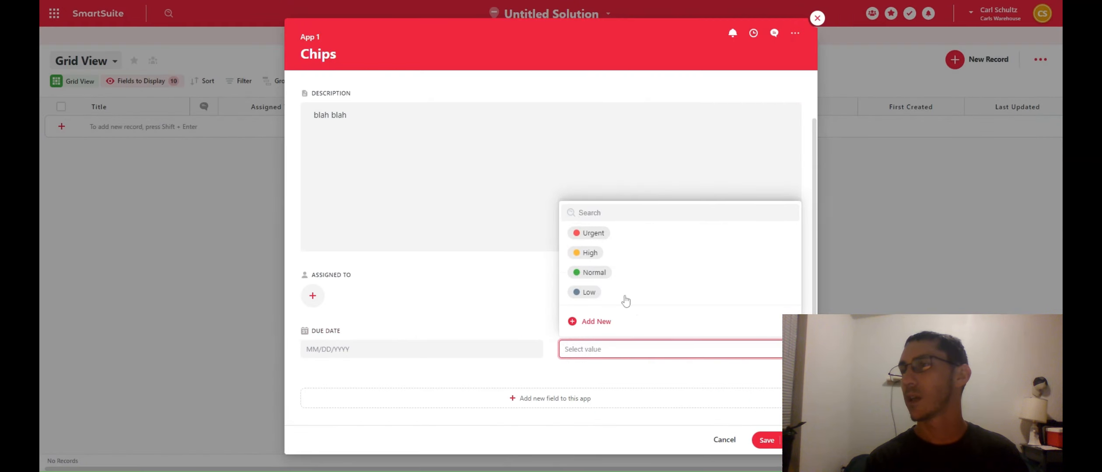
{"action": "left_click", "coordinate": [599, 235]}
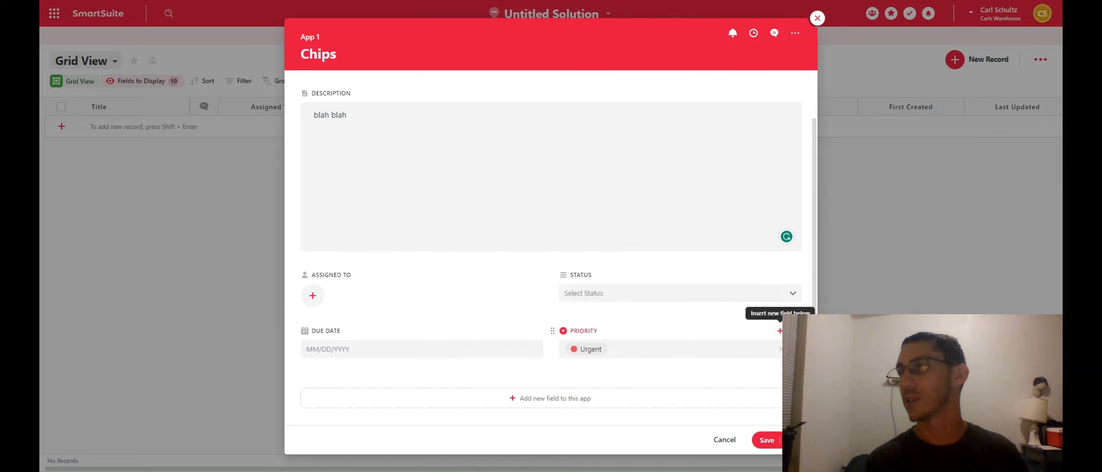
{"action": "left_click", "coordinate": [770, 331]}
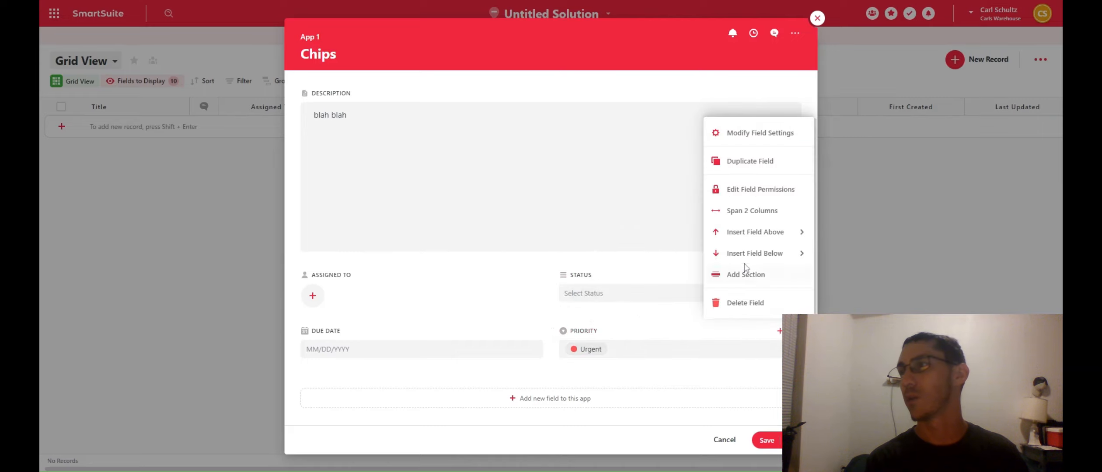
{"action": "left_click", "coordinate": [743, 134]}
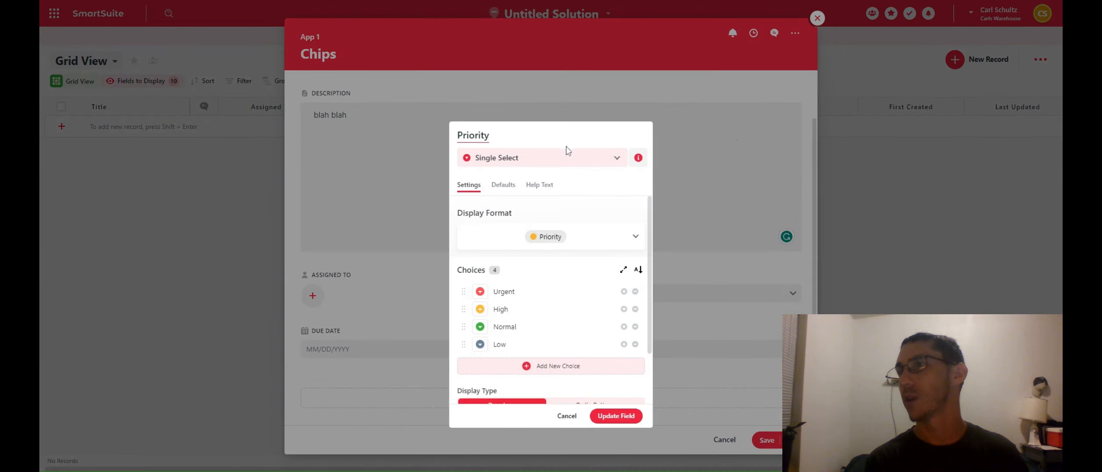
Step: Try the Multiple Select type for the Priority field, view its default value options, and exit without saving
{"action": "left_click", "coordinate": [520, 161]}
{"action": "left_click", "coordinate": [520, 161]}
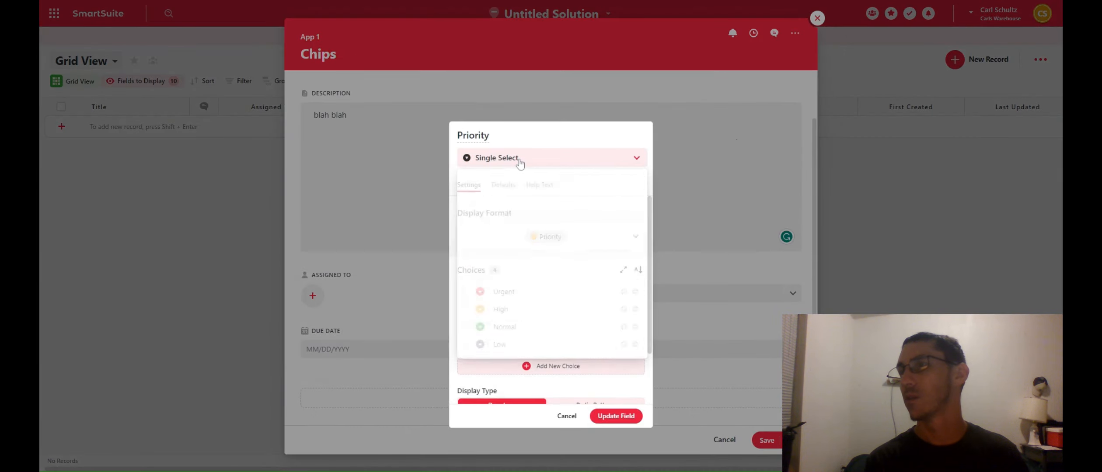
{"action": "left_click", "coordinate": [520, 161]}
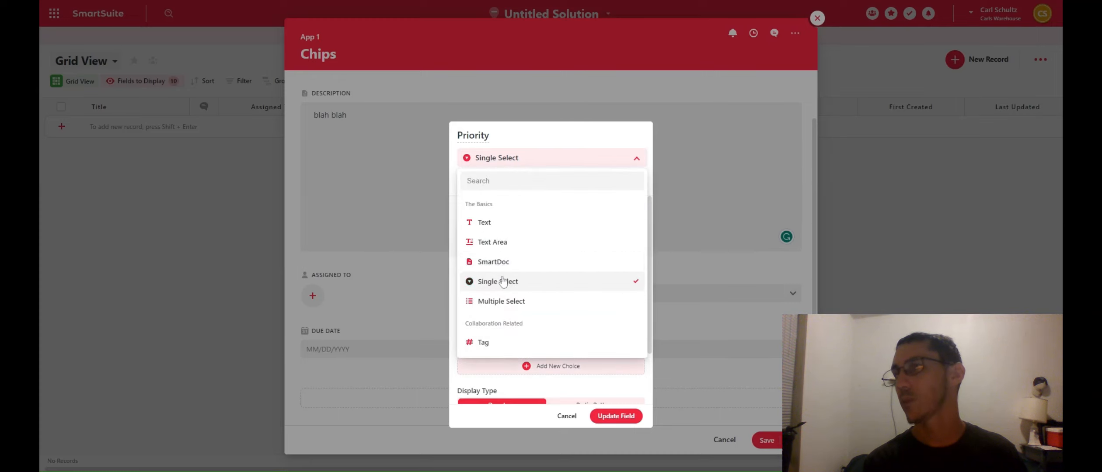
{"action": "left_click", "coordinate": [501, 301]}
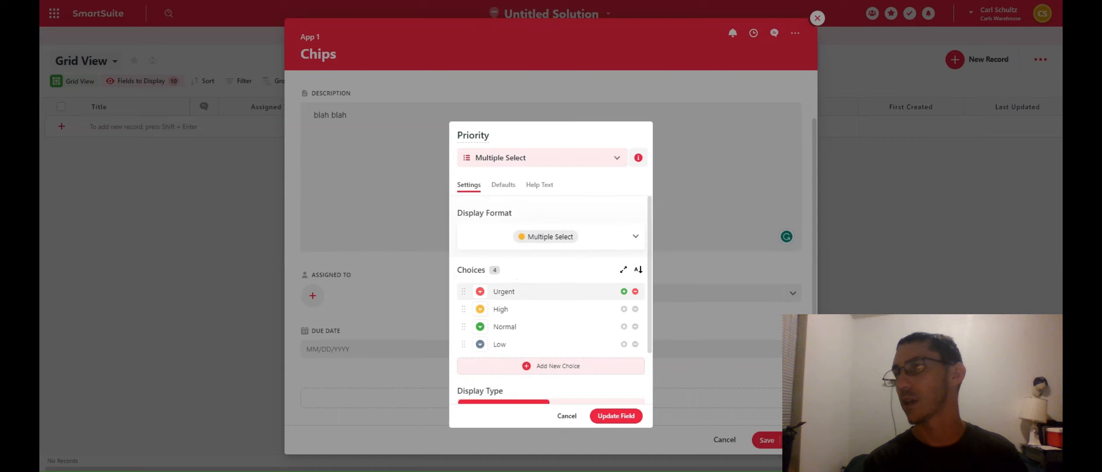
{"action": "left_click", "coordinate": [503, 186]}
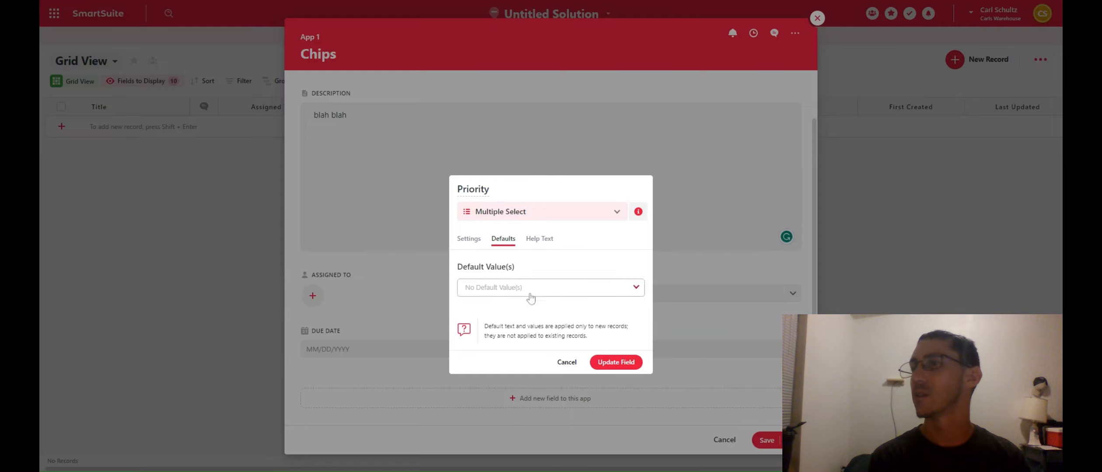
{"action": "left_click", "coordinate": [567, 367]}
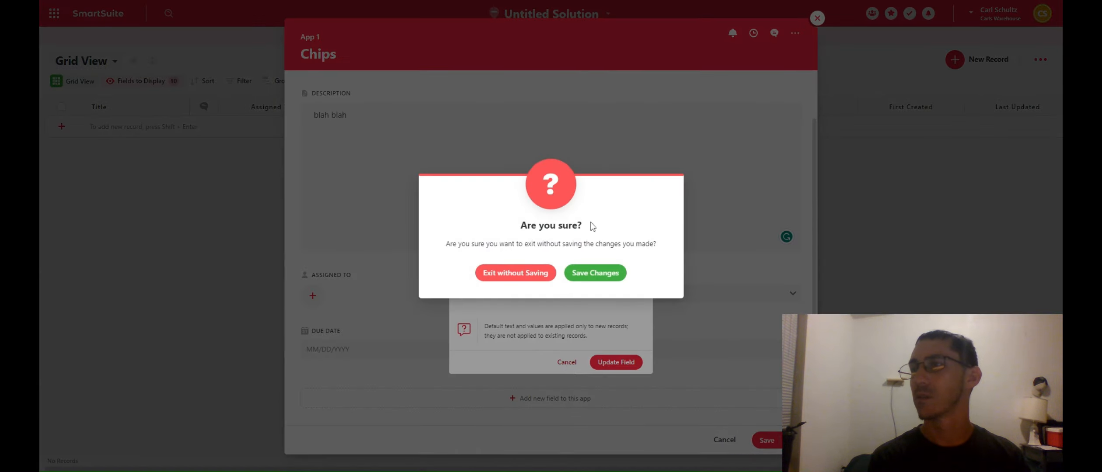
{"action": "left_click", "coordinate": [514, 274]}
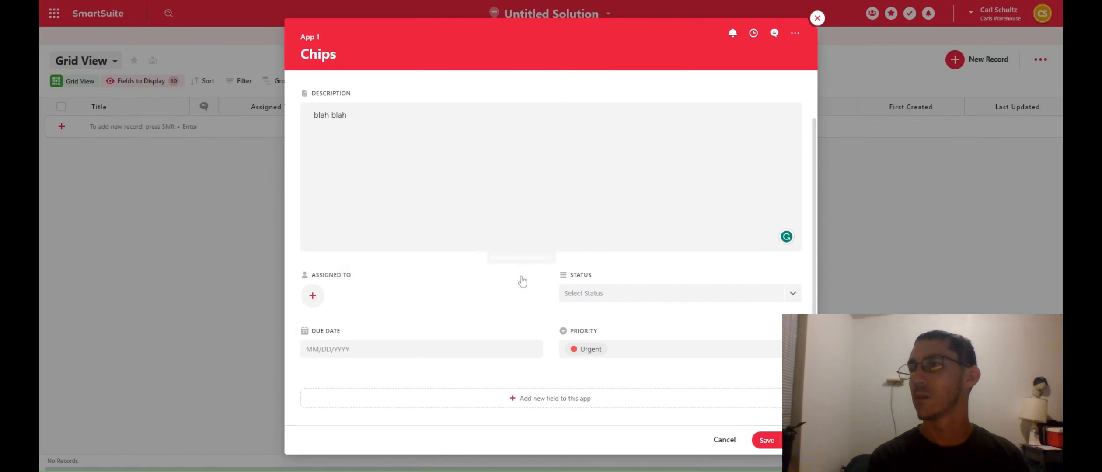
Step: Browse the field types available for a new field in the Chips record, from the basics to the collaboration-related ones
{"action": "left_click", "coordinate": [406, 349]}
{"action": "left_click", "coordinate": [493, 396]}
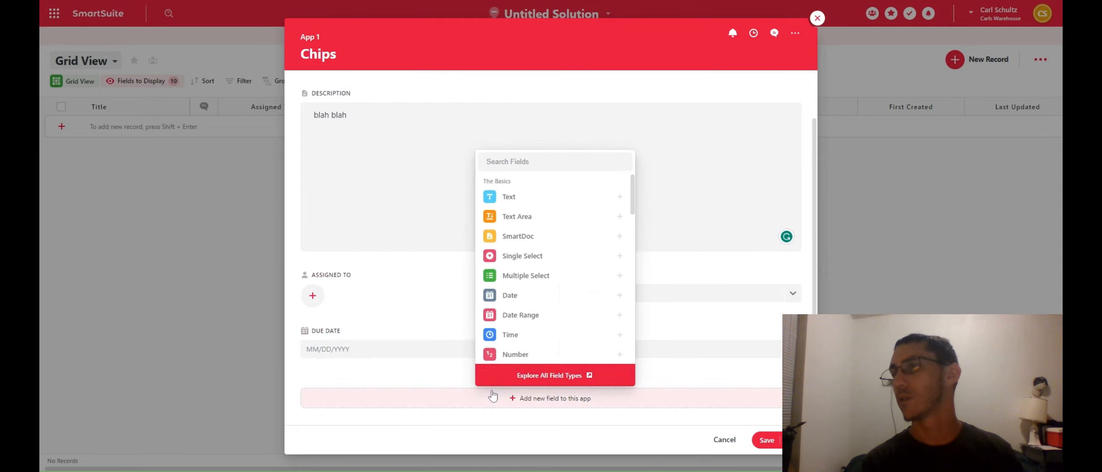
{"action": "mouse_move", "coordinate": [536, 293]}
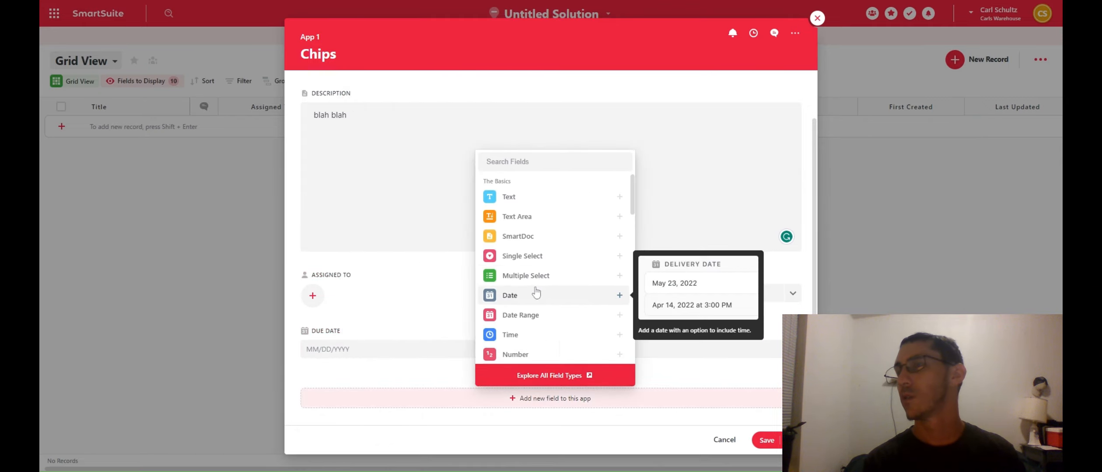
{"action": "mouse_move", "coordinate": [563, 223]}
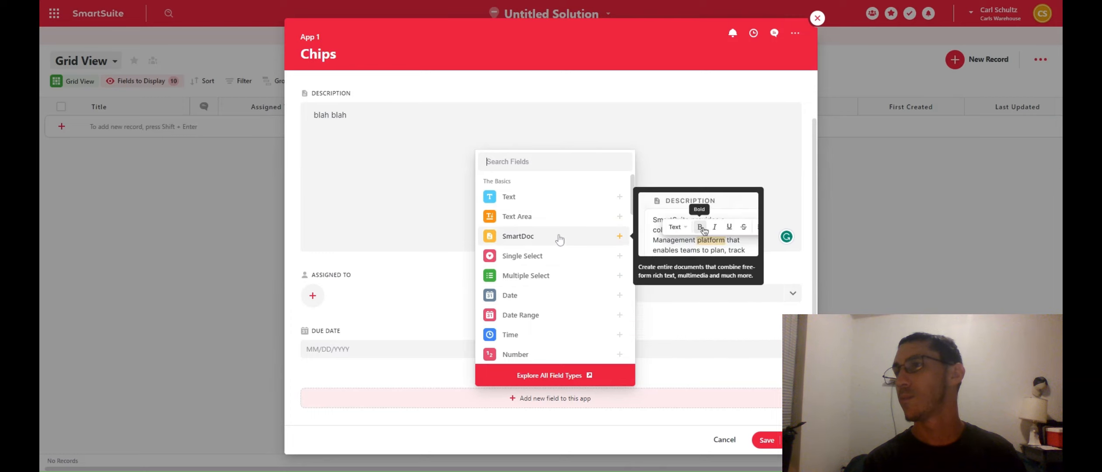
{"action": "scroll", "coordinate": [561, 239], "scroll_direction": "down", "scroll_amount": 2}
{"action": "mouse_move", "coordinate": [529, 250]}
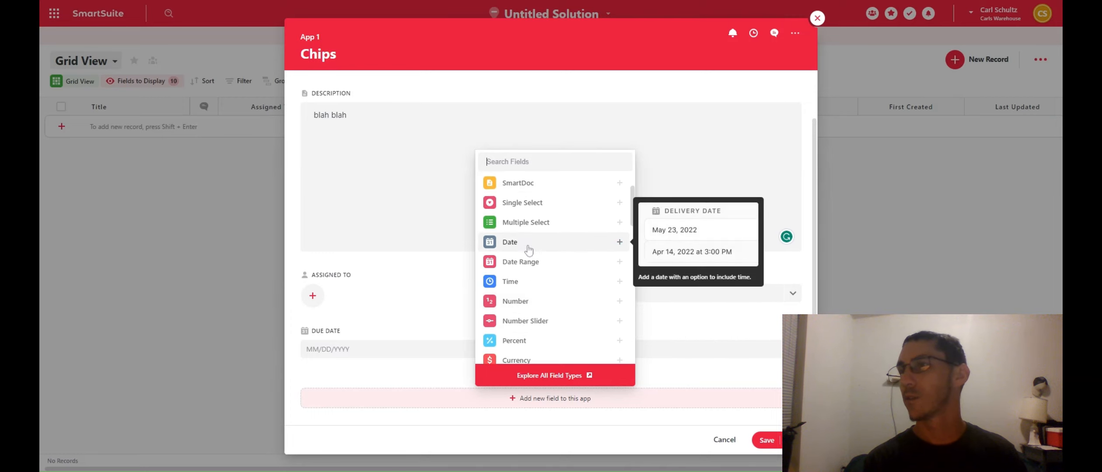
{"action": "scroll", "coordinate": [525, 306], "scroll_direction": "down", "scroll_amount": 2}
{"action": "mouse_move", "coordinate": [522, 316]}
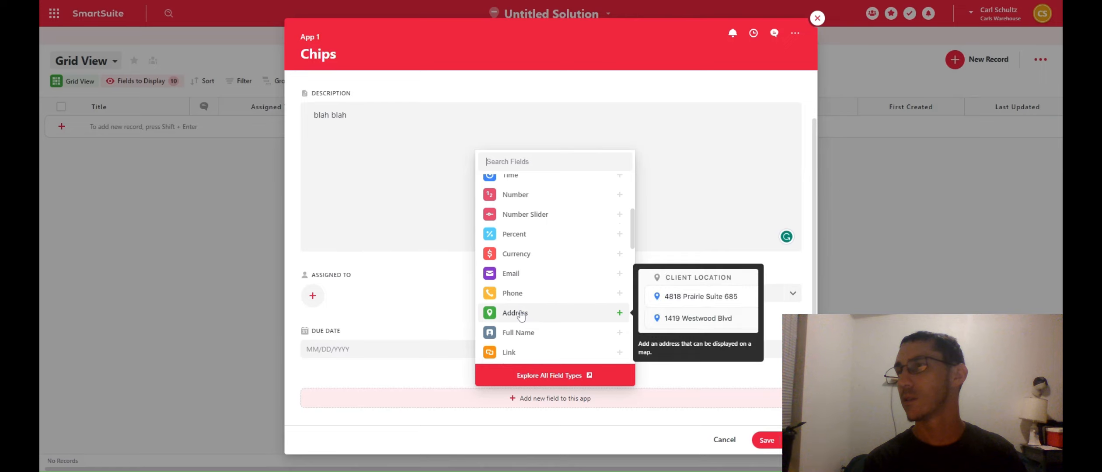
{"action": "scroll", "coordinate": [522, 316], "scroll_direction": "down", "scroll_amount": 3}
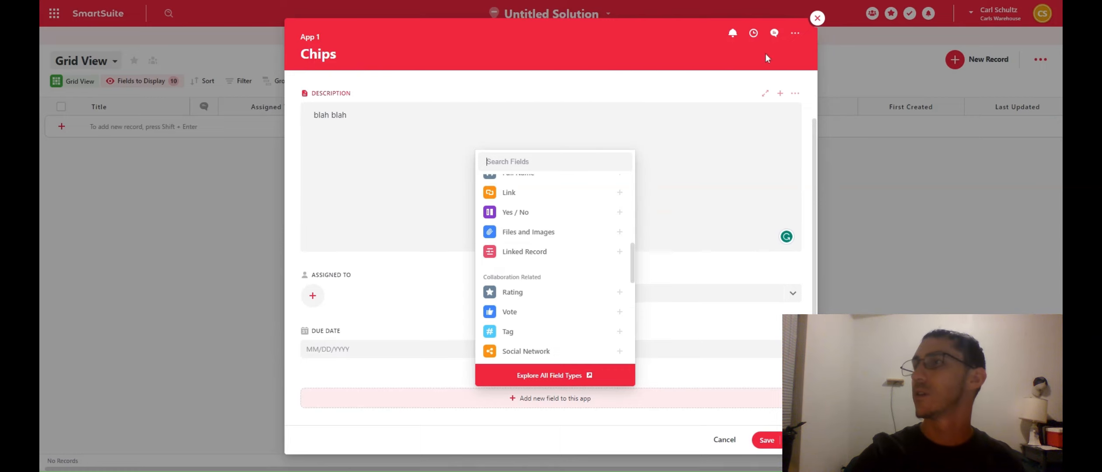
Step: Exit the Chips record without saving and create a second app in the solution
{"action": "left_click", "coordinate": [818, 18]}
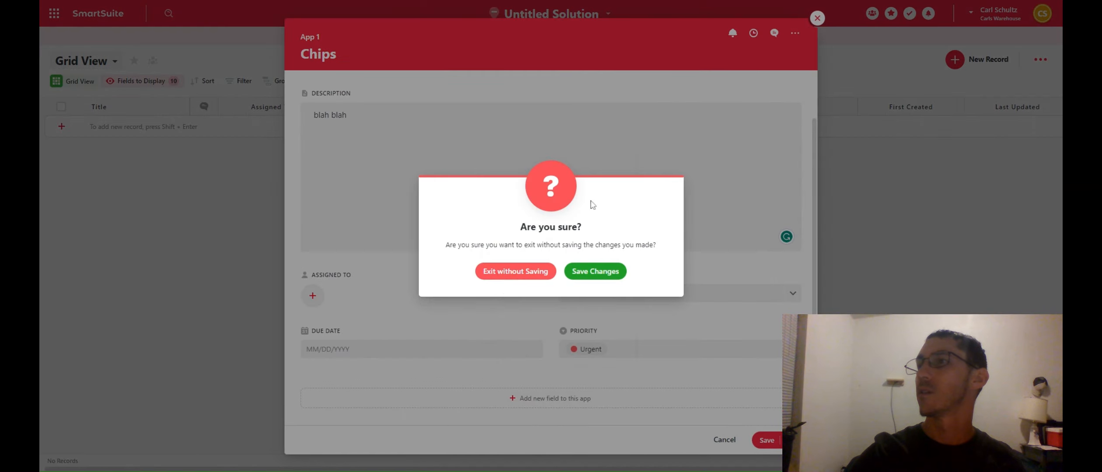
{"action": "left_click", "coordinate": [538, 272]}
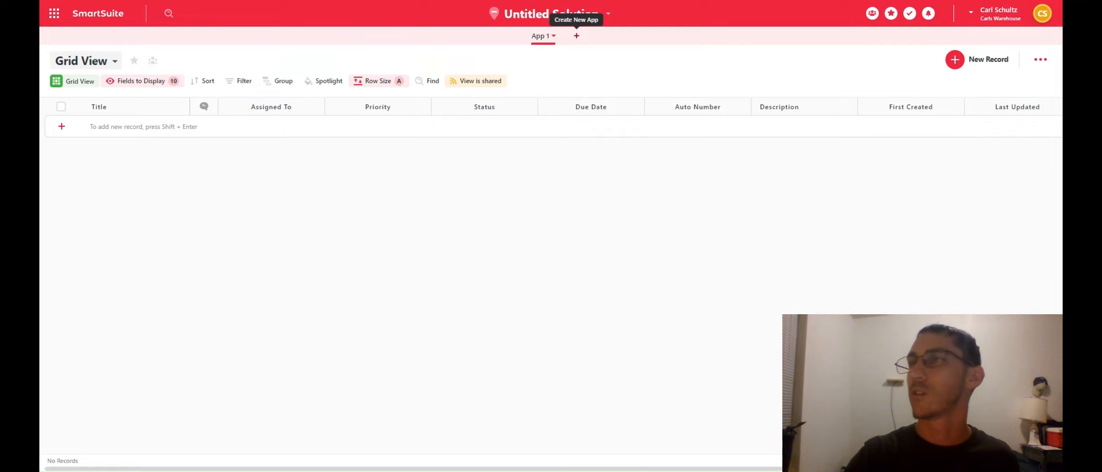
{"action": "left_click", "coordinate": [577, 35]}
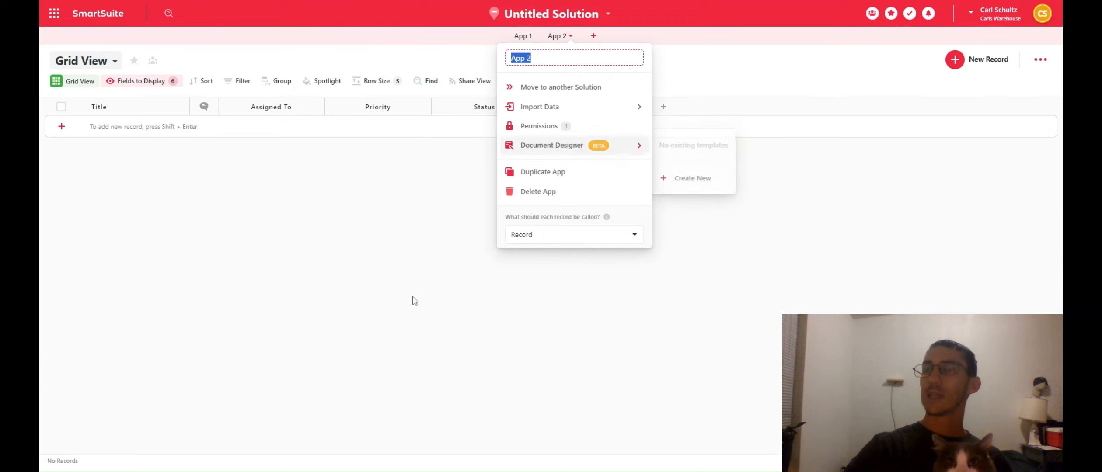
{"action": "left_click", "coordinate": [379, 173]}
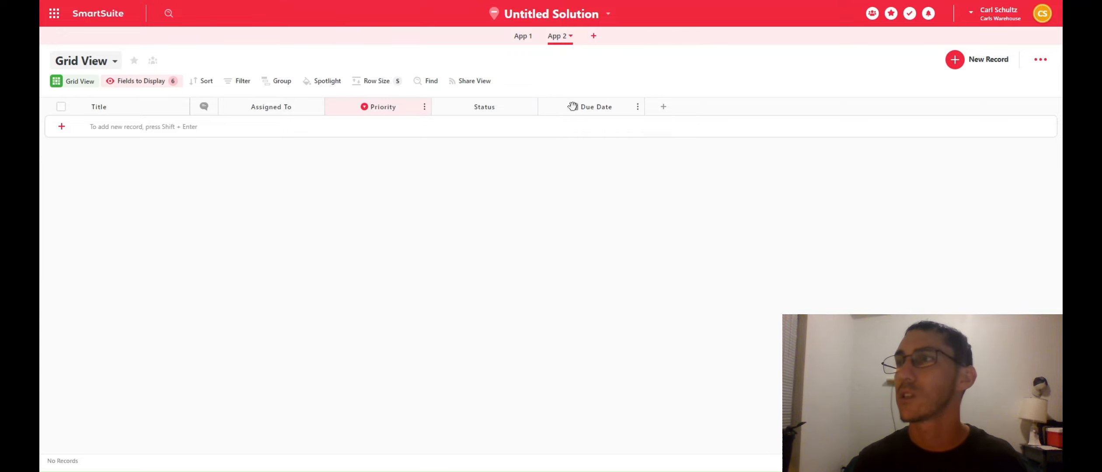
Step: Start a new Linked Record field after the Due Date column in App 2
{"action": "left_click", "coordinate": [664, 108]}
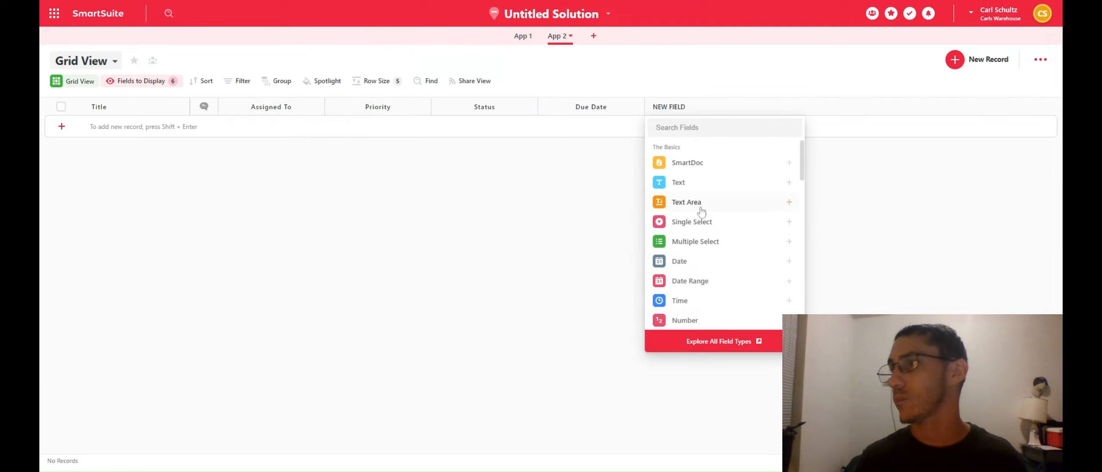
{"action": "scroll", "coordinate": [702, 209], "scroll_direction": "down", "scroll_amount": 1}
{"action": "mouse_move", "coordinate": [701, 211]}
{"action": "scroll", "coordinate": [700, 214], "scroll_direction": "down", "scroll_amount": 3}
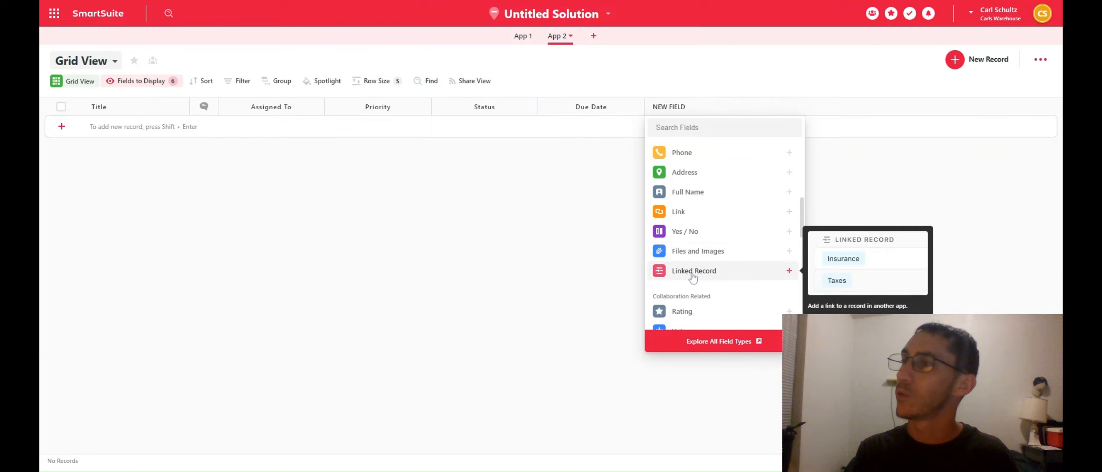
{"action": "left_click", "coordinate": [763, 278]}
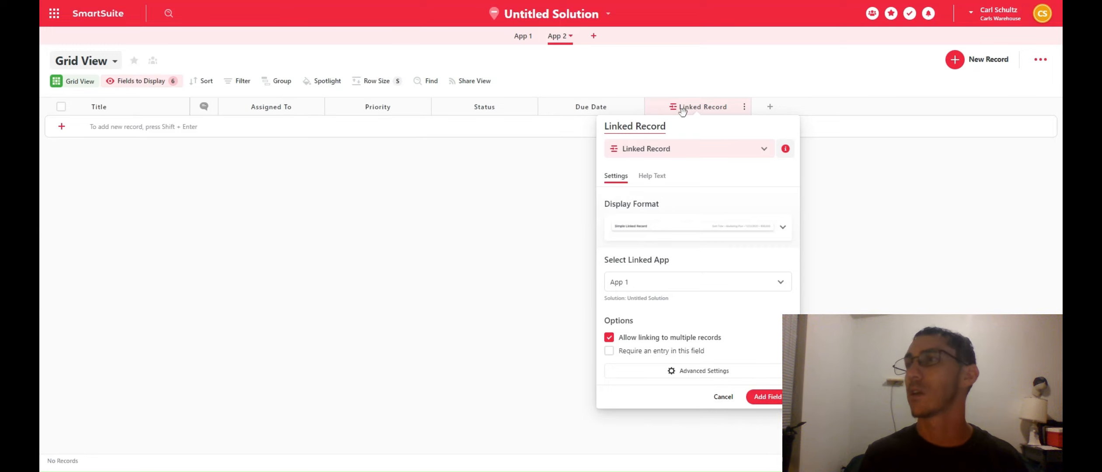
Step: Try the Simplified Display format for the Linked Record field, review the linkable apps, and exit without saving
{"action": "left_click", "coordinate": [785, 150]}
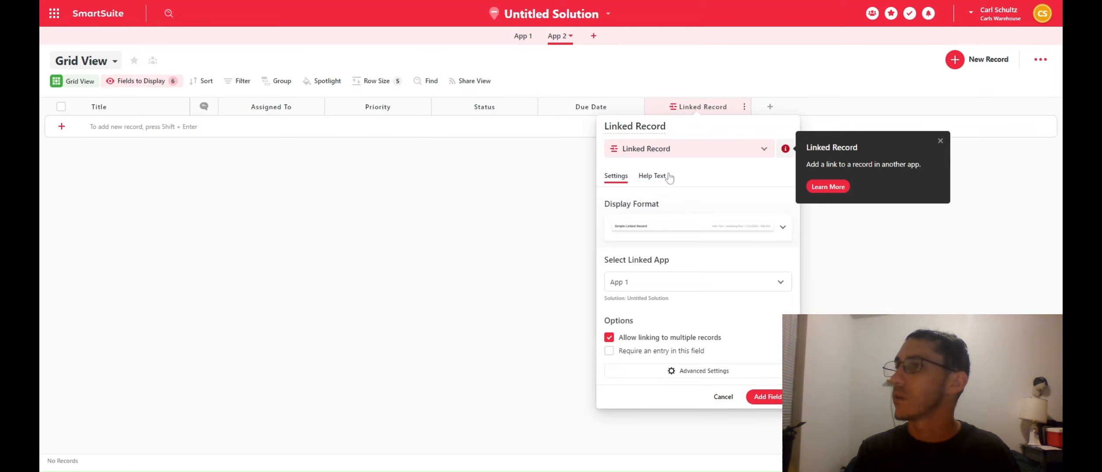
{"action": "left_click", "coordinate": [638, 226]}
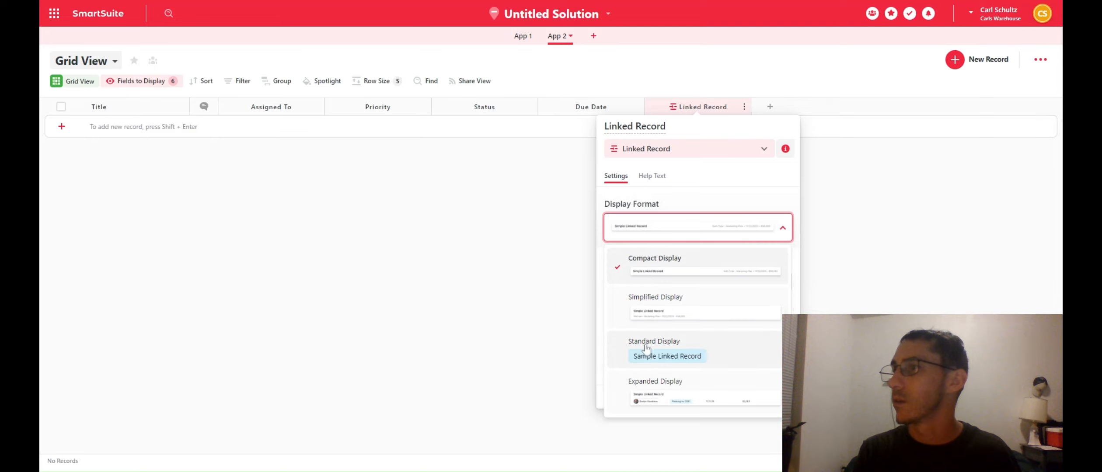
{"action": "left_click", "coordinate": [652, 302]}
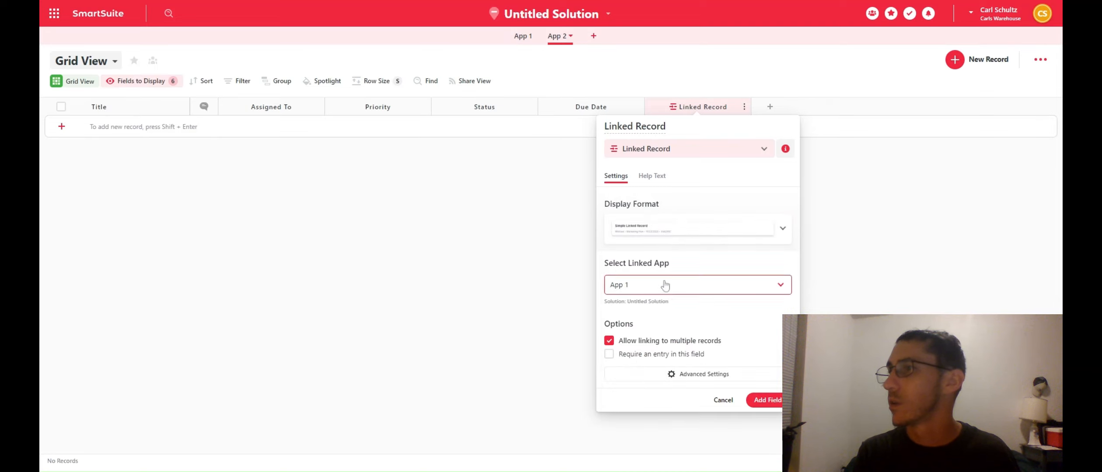
{"action": "left_click", "coordinate": [665, 285]}
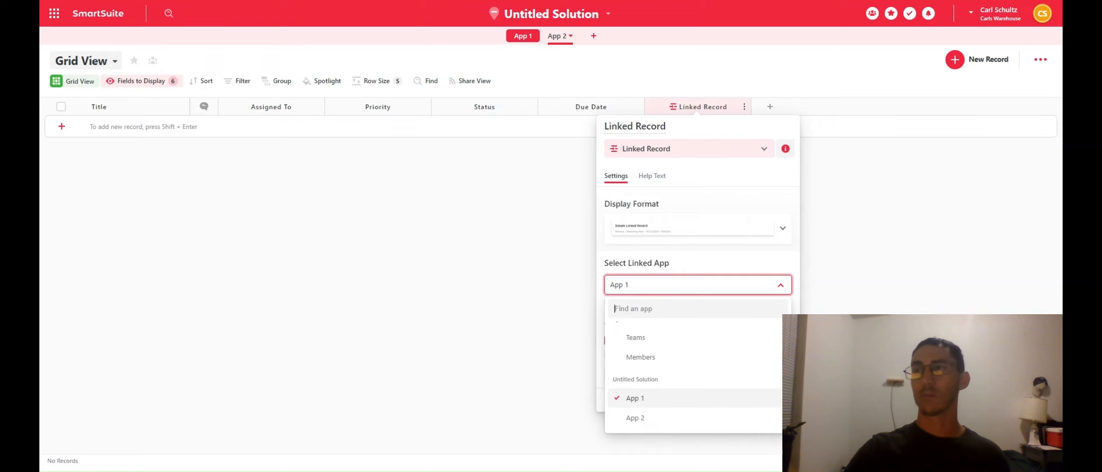
{"action": "left_click", "coordinate": [573, 91]}
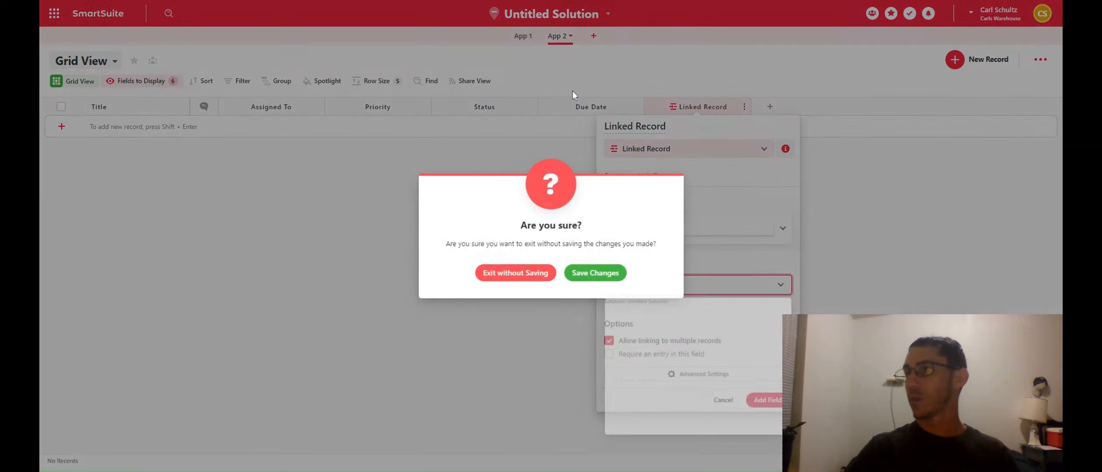
{"action": "left_click", "coordinate": [538, 273]}
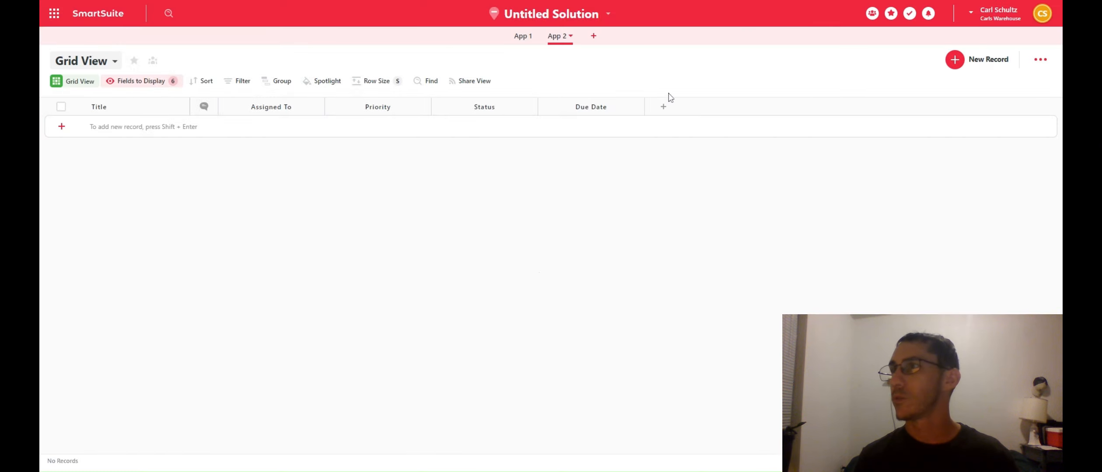
Step: Search the new field types for "link" and start a Linked Record field in App 2
{"action": "left_click", "coordinate": [664, 107]}
{"action": "scroll", "coordinate": [694, 229], "scroll_direction": "down", "scroll_amount": 5}
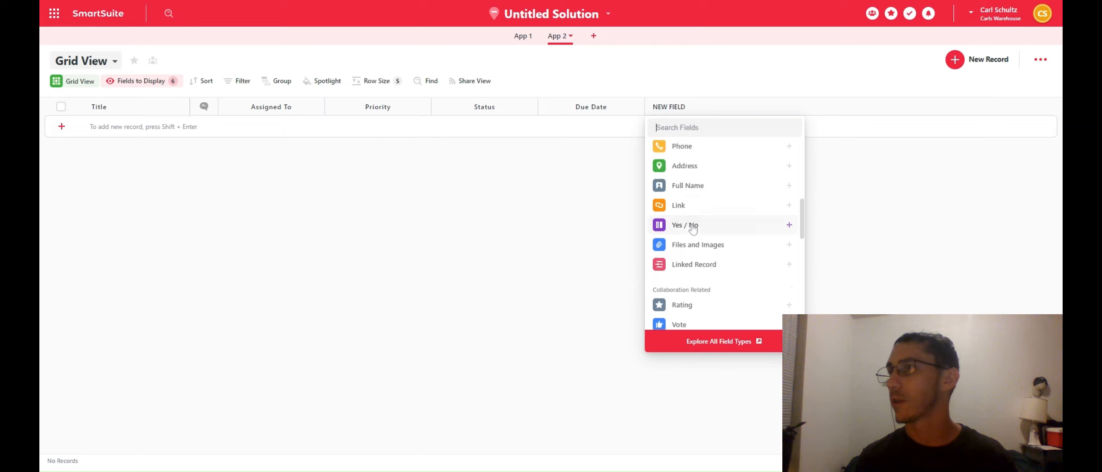
{"action": "scroll", "coordinate": [693, 228], "scroll_direction": "down", "scroll_amount": 2}
{"action": "scroll", "coordinate": [694, 233], "scroll_direction": "up", "scroll_amount": 7}
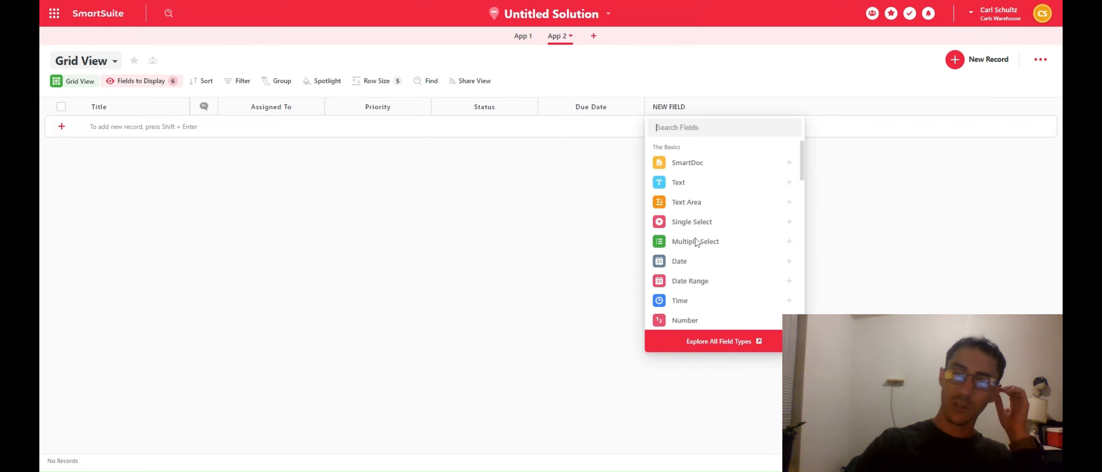
{"action": "type", "text": "link"}
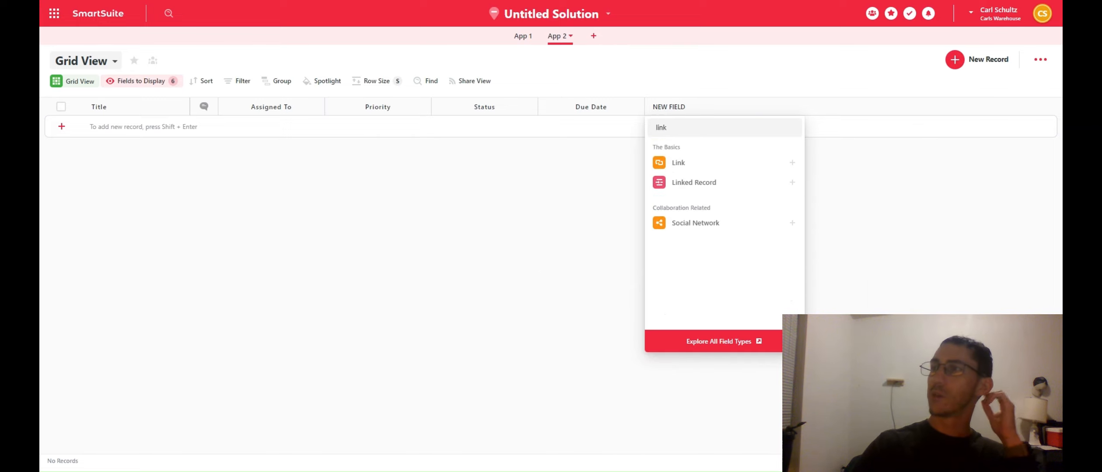
{"action": "left_click", "coordinate": [721, 188]}
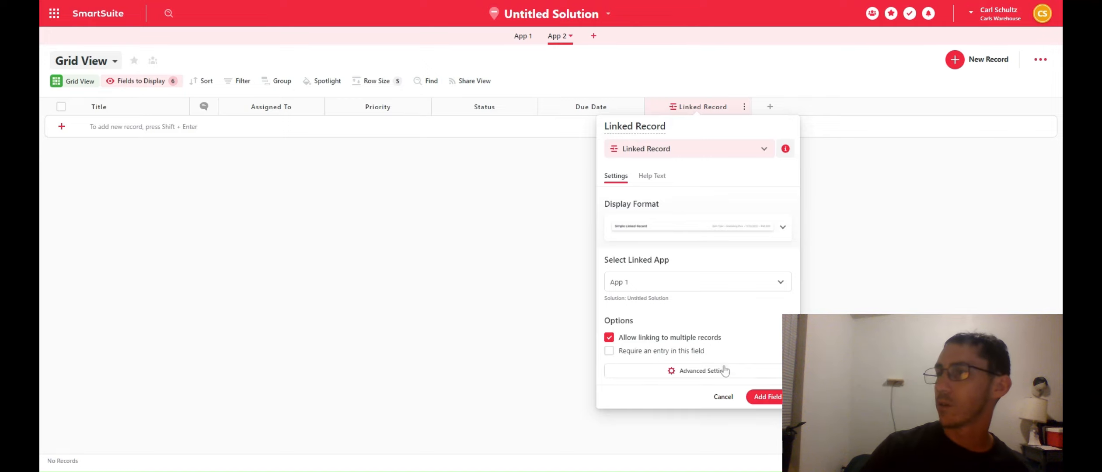
Step: Review the Linked Record field's advanced settings and its displayed App 1 fields, leaving the selection unchanged
{"action": "left_click", "coordinate": [712, 375]}
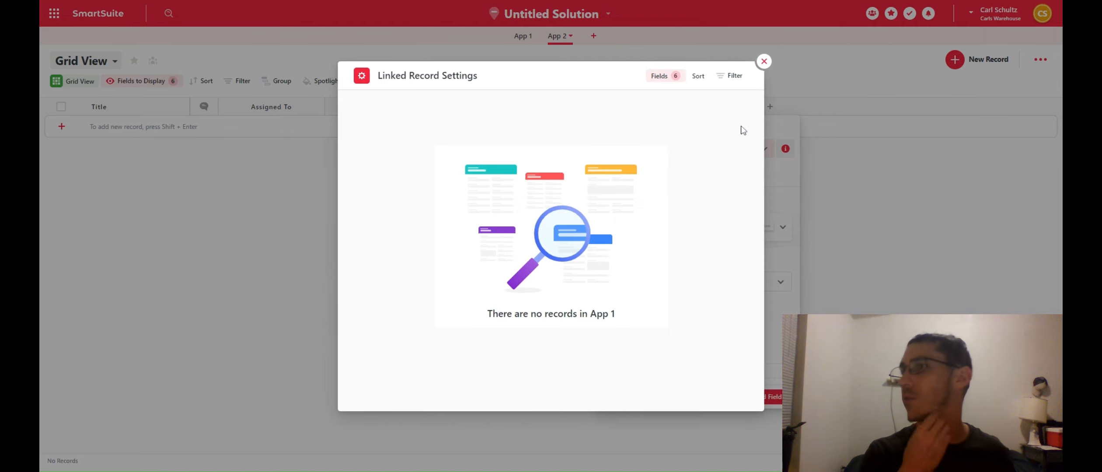
{"action": "left_click", "coordinate": [658, 77]}
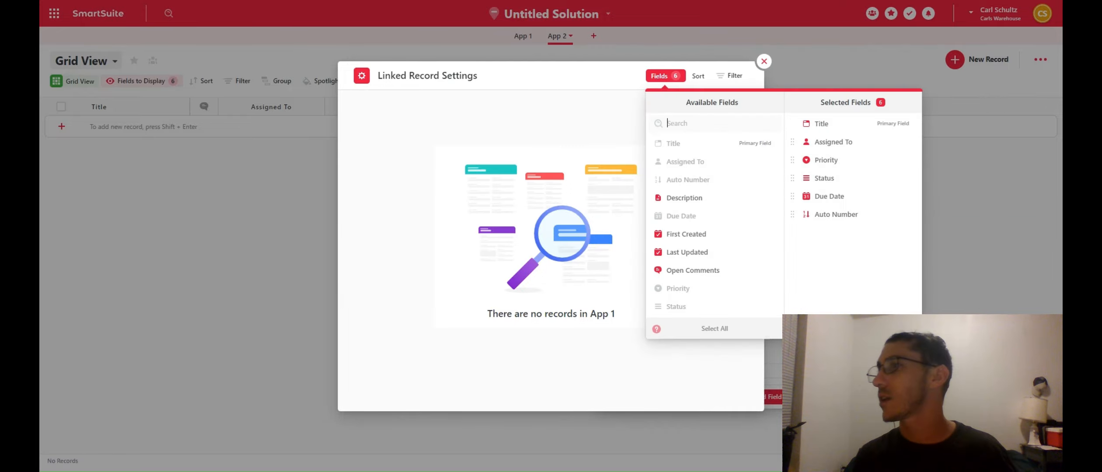
{"action": "left_click", "coordinate": [583, 100]}
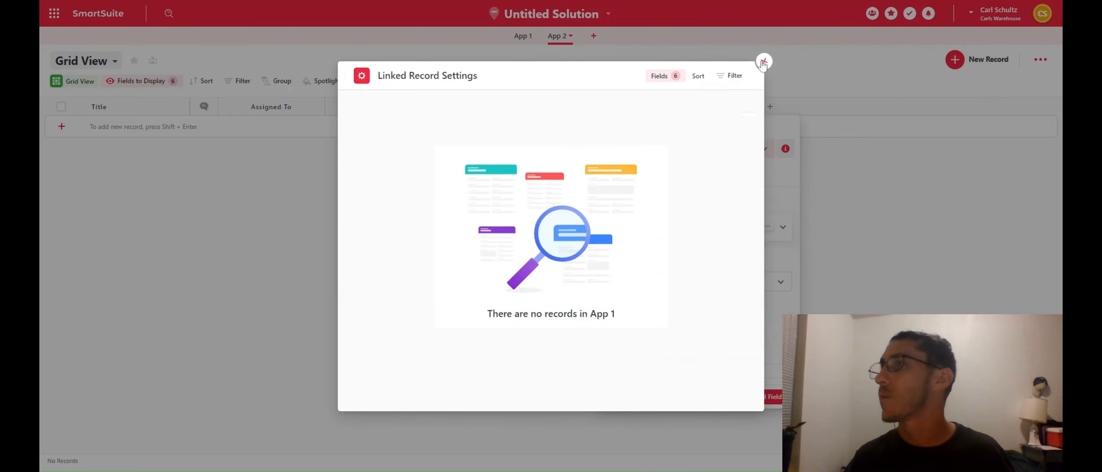
{"action": "left_click", "coordinate": [765, 61]}
Step: Add a record titled "test" in App 1 with its priority set to Urgent
{"action": "left_click", "coordinate": [523, 36]}
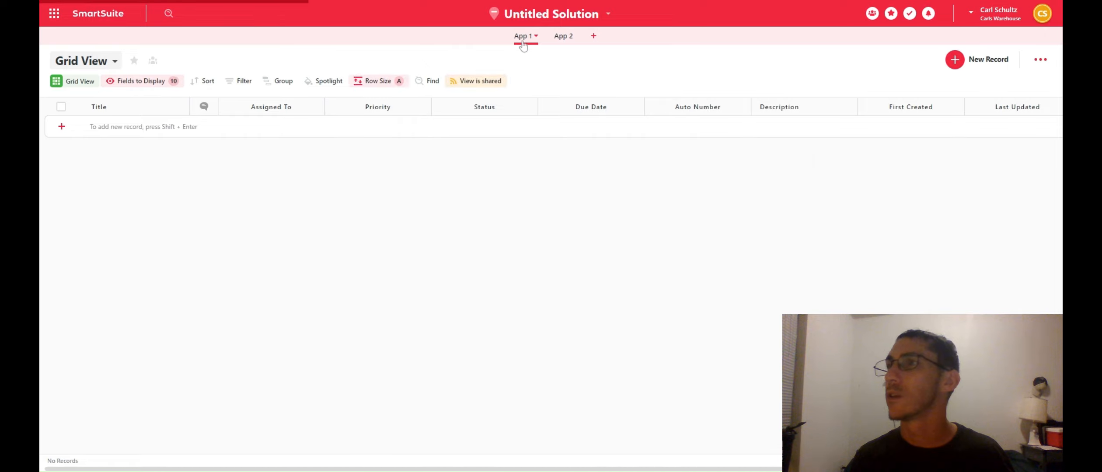
{"action": "left_click", "coordinate": [61, 127]}
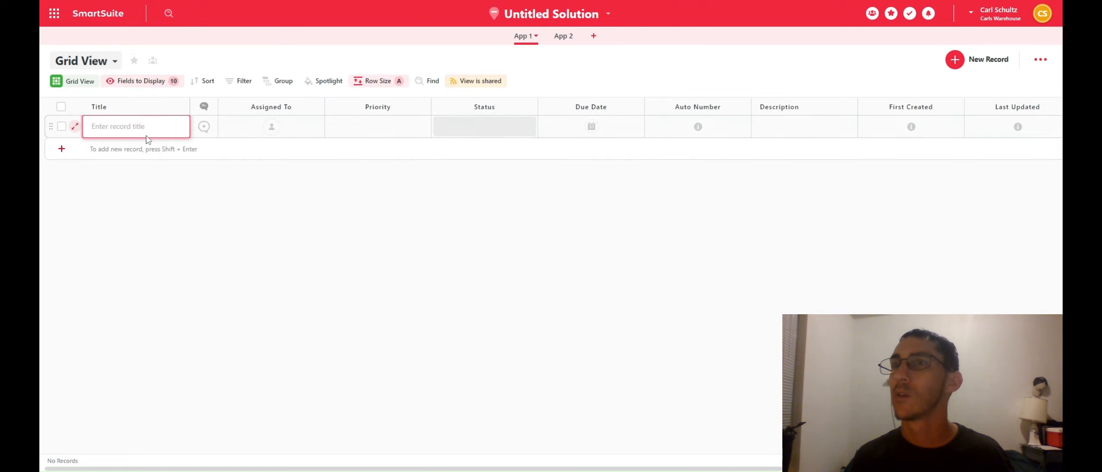
{"action": "type", "text": "test"}
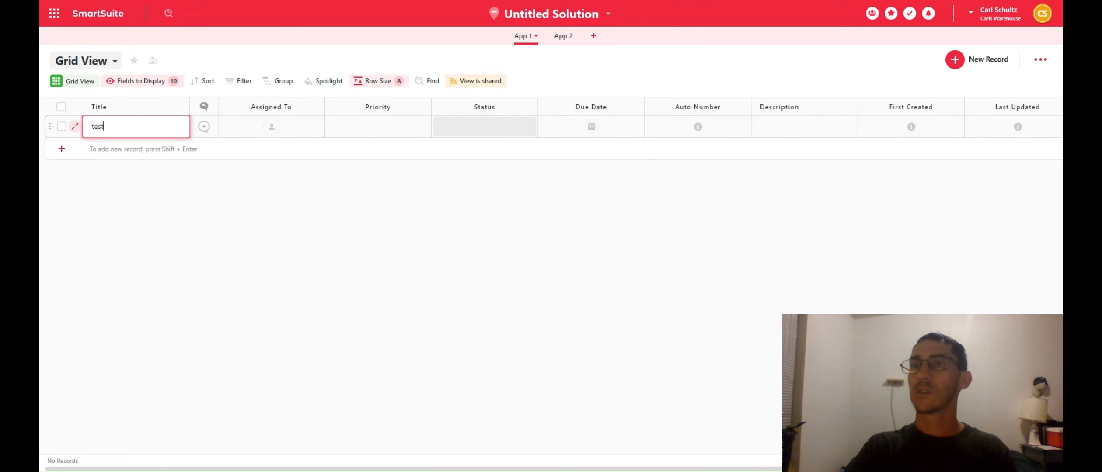
{"action": "left_click", "coordinate": [353, 133]}
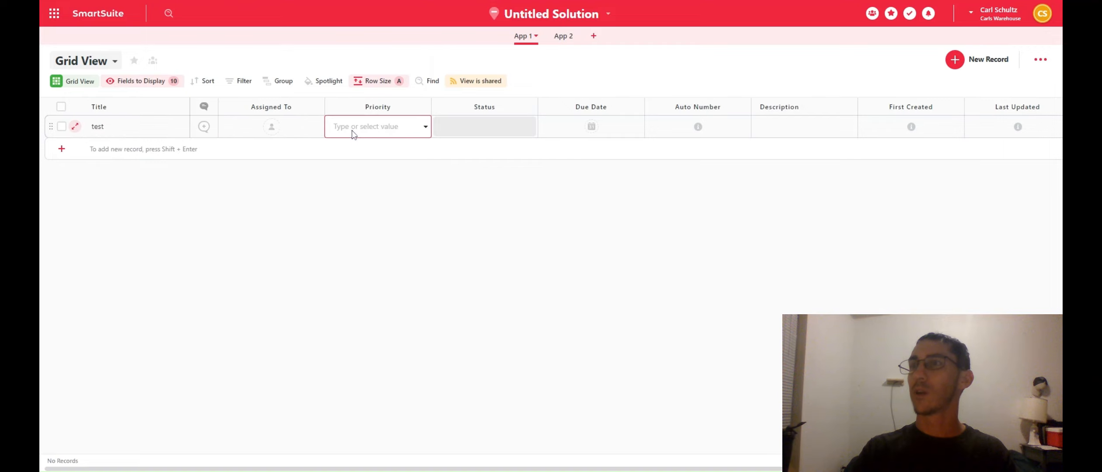
{"action": "left_click", "coordinate": [426, 132]}
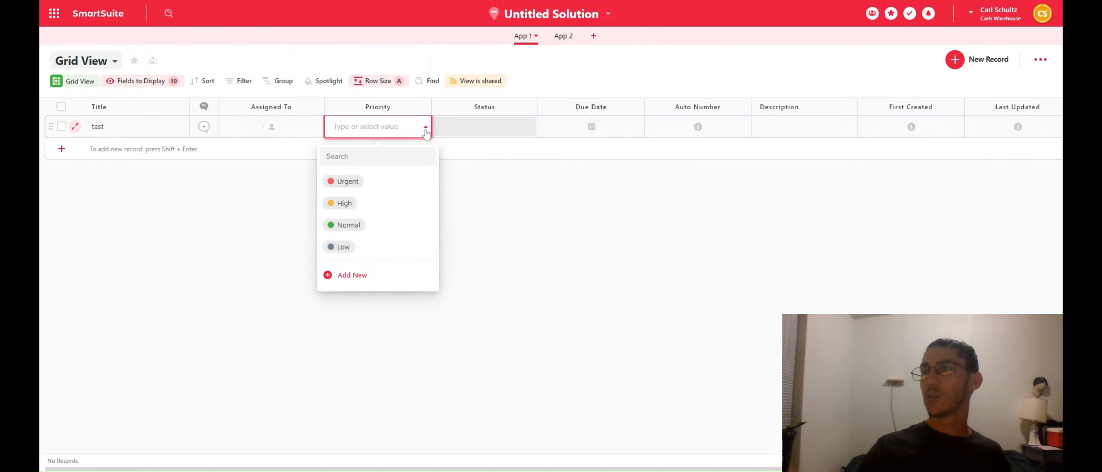
{"action": "left_click", "coordinate": [358, 192]}
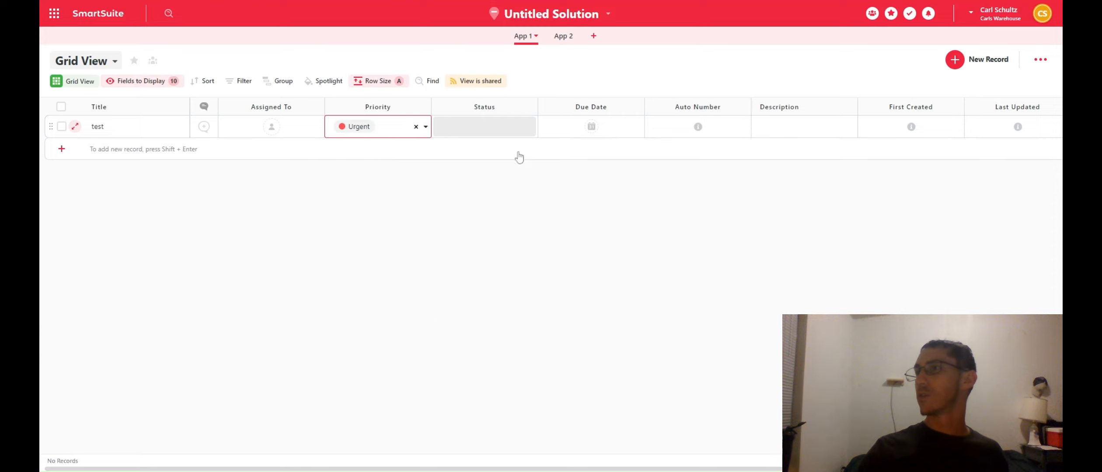
Step: Inspect the Due Date and Last Updated cells of the new App 1 record without entering a date
{"action": "left_click", "coordinate": [581, 128]}
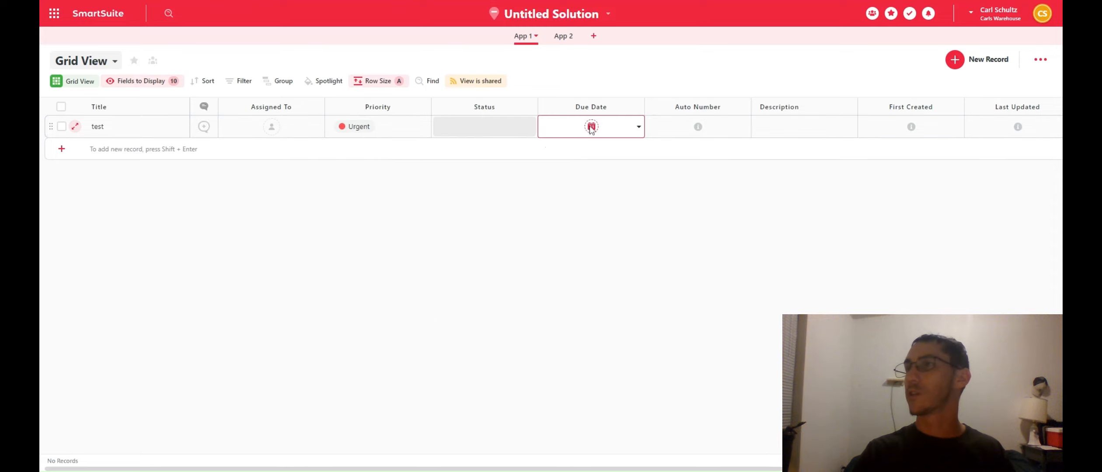
{"action": "left_click", "coordinate": [591, 127]}
{"action": "left_click", "coordinate": [645, 371]}
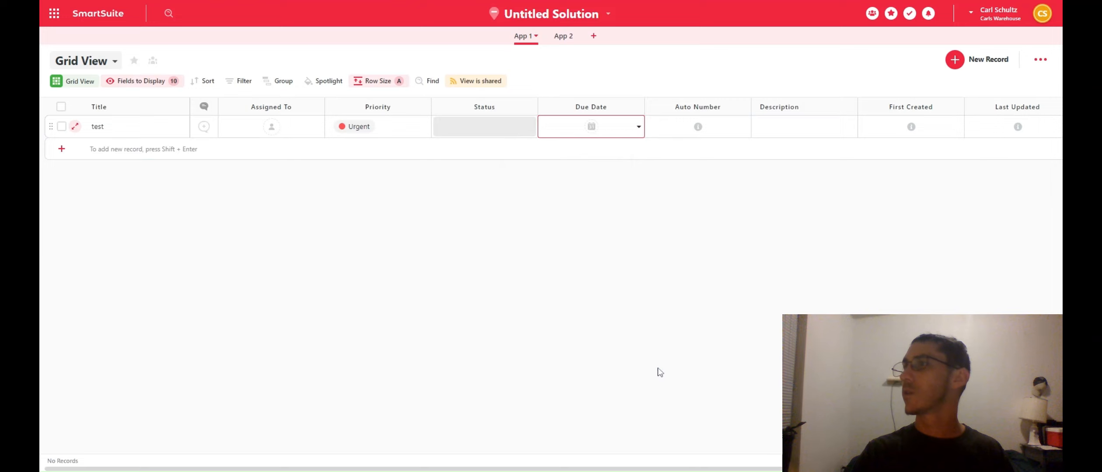
{"action": "scroll", "coordinate": [650, 240], "scroll_direction": "right", "scroll_amount": 3}
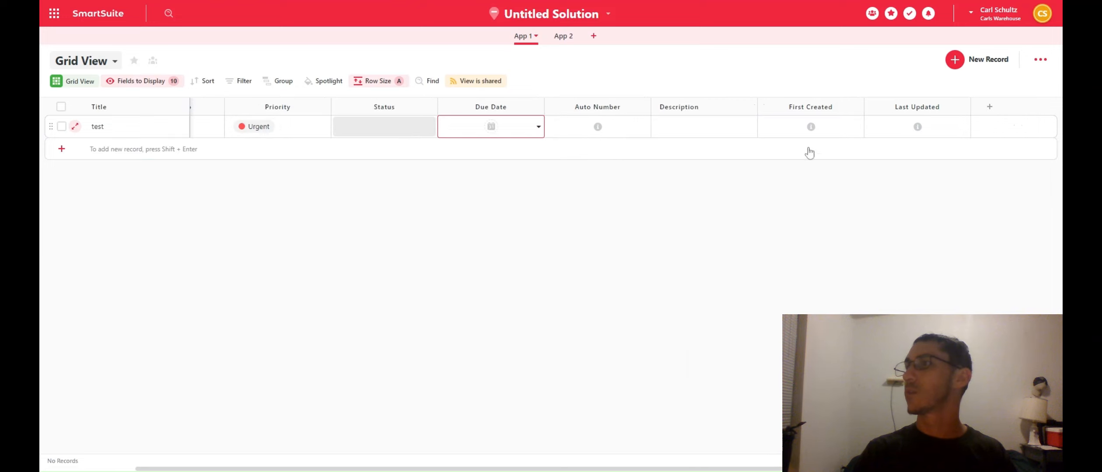
{"action": "left_click", "coordinate": [898, 133]}
{"action": "mouse_move", "coordinate": [864, 118]}
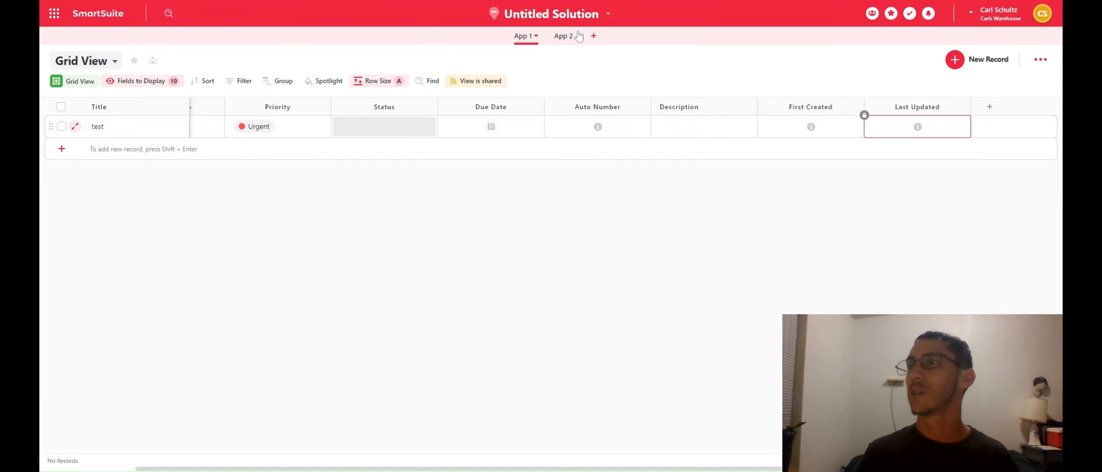
Step: Create a record in App 2, open its full record form, and title it "test 2"
{"action": "left_click", "coordinate": [559, 39]}
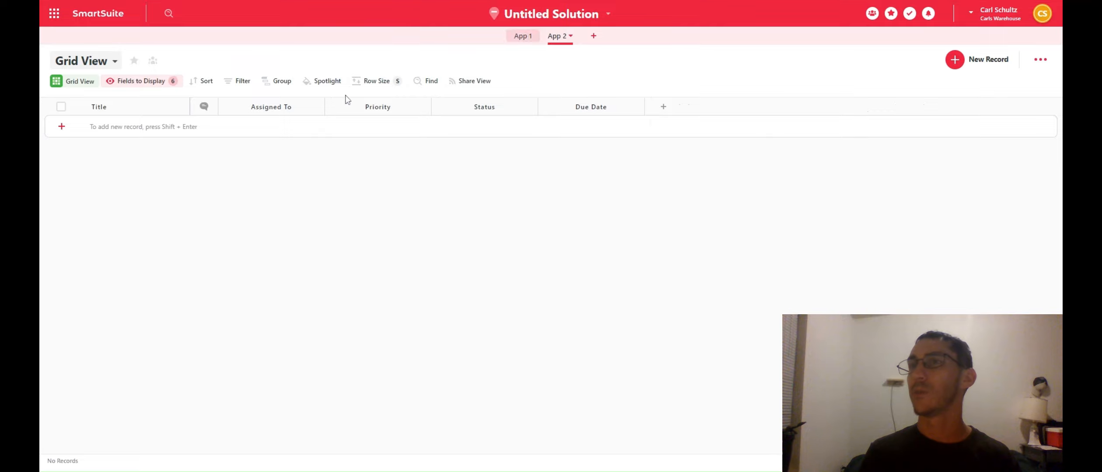
{"action": "left_click", "coordinate": [61, 127]}
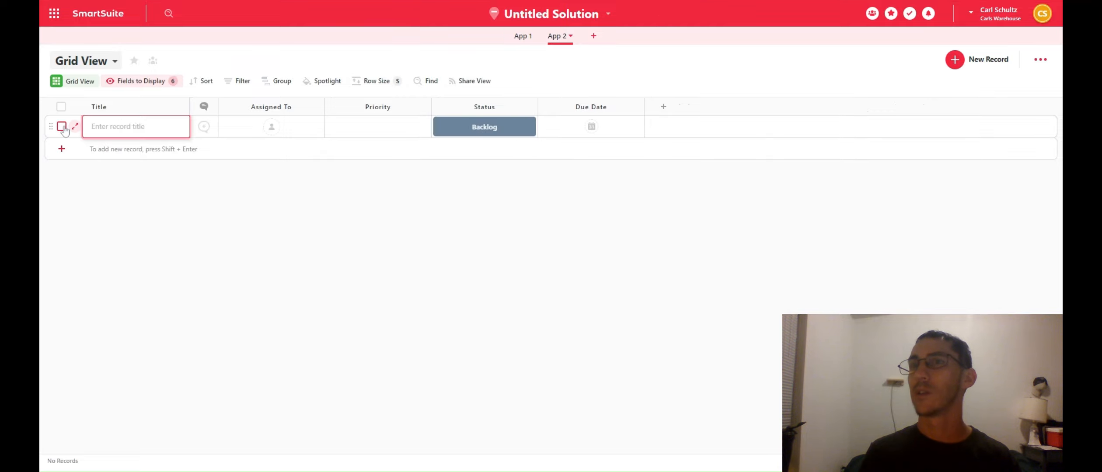
{"action": "left_click", "coordinate": [75, 127]}
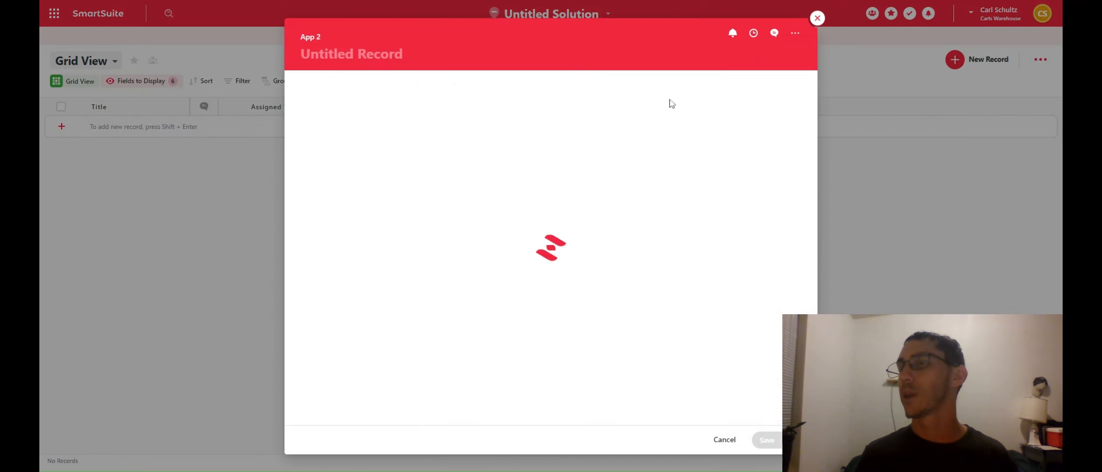
{"action": "type", "text": "test 2"}
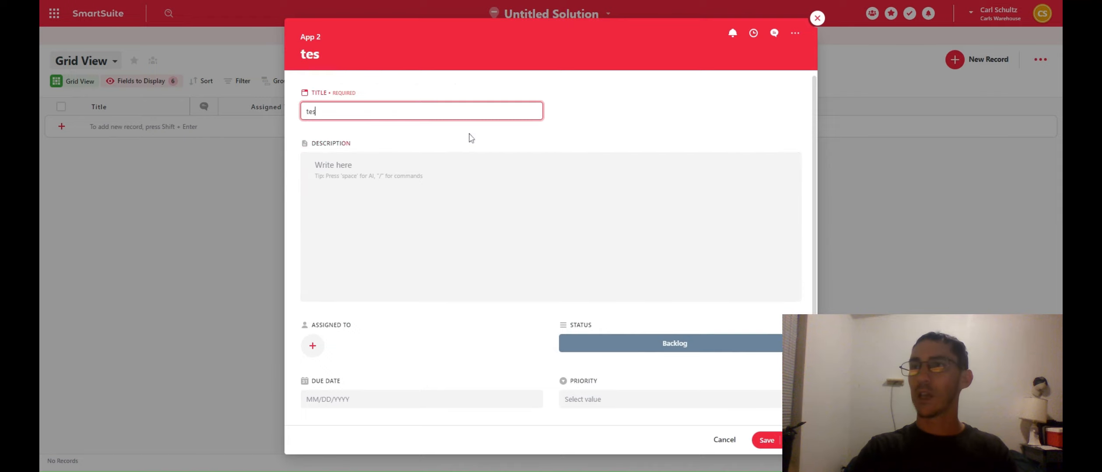
{"action": "left_click", "coordinate": [581, 140]}
Step: Start a Linked Record field from the test 2 record form and select App 1 as its linked app
{"action": "scroll", "coordinate": [567, 135], "scroll_direction": "down", "scroll_amount": 2}
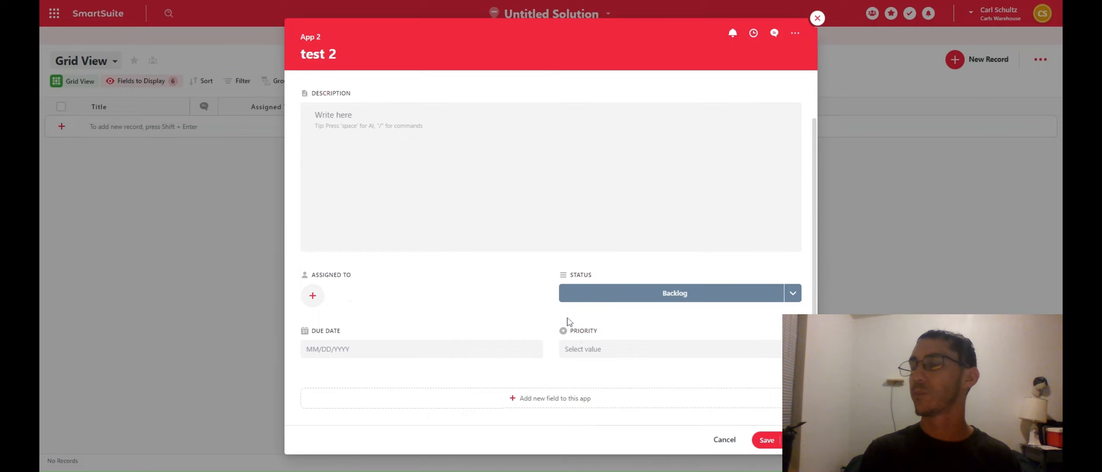
{"action": "left_click", "coordinate": [577, 399]}
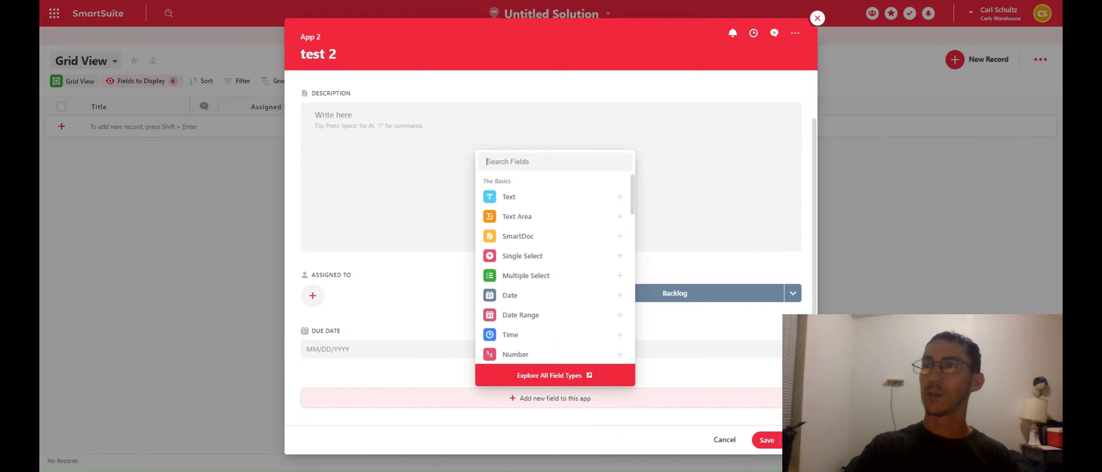
{"action": "left_click", "coordinate": [488, 162]}
{"action": "type", "text": "link"}
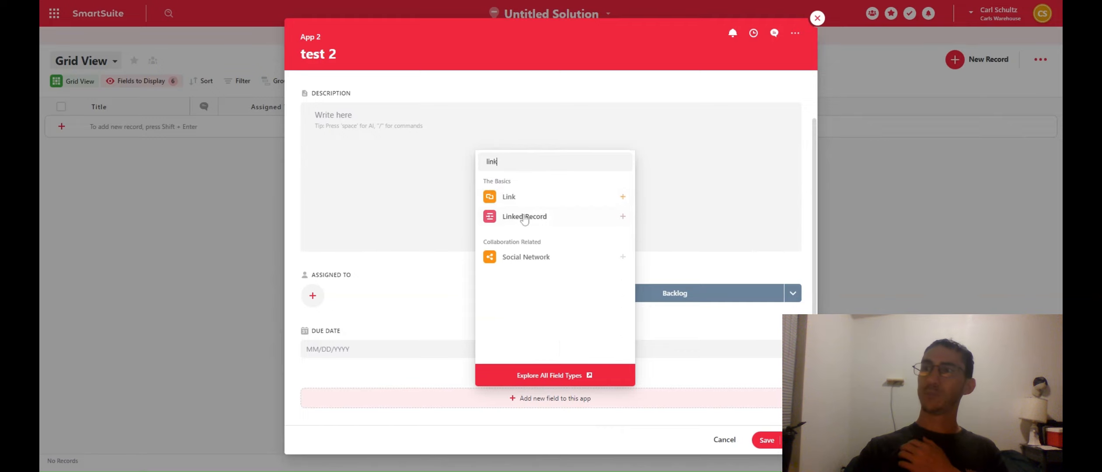
{"action": "left_click", "coordinate": [527, 217]}
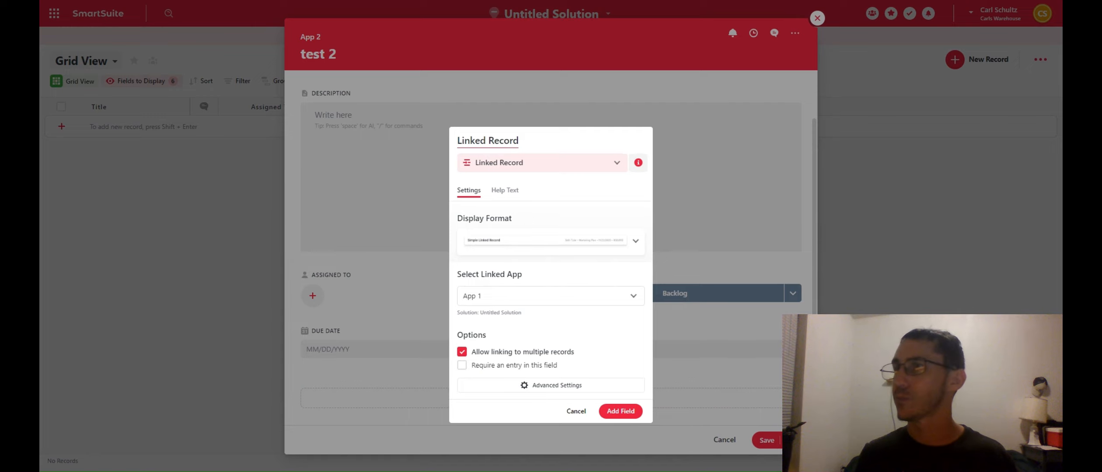
{"action": "left_click", "coordinate": [513, 298]}
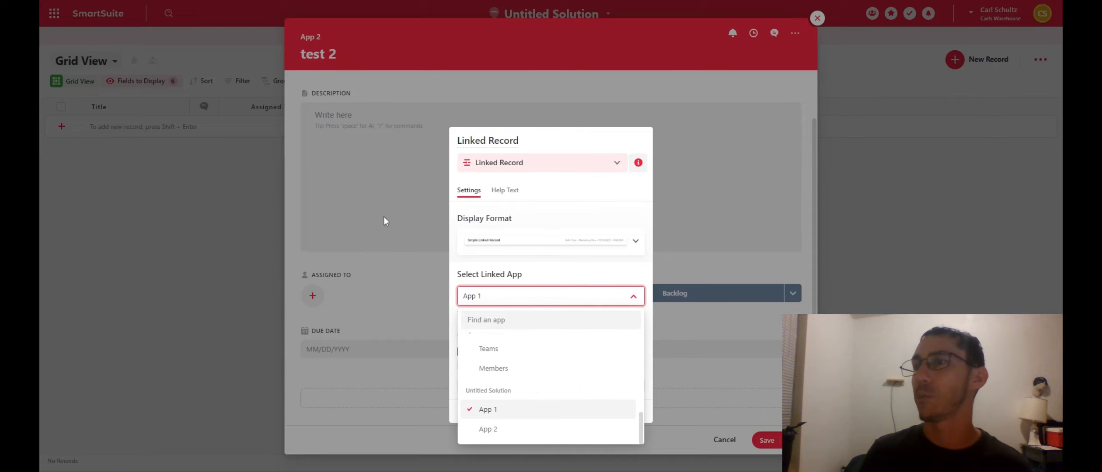
{"action": "left_click", "coordinate": [517, 414]}
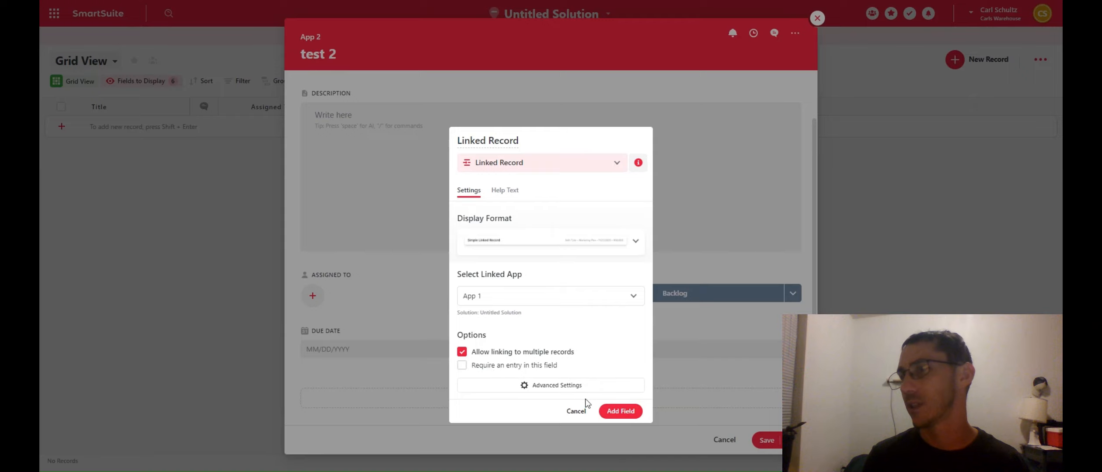
Step: Add the Linked Record field with its advanced settings left as they are, and save the test 2 record
{"action": "left_click", "coordinate": [594, 386]}
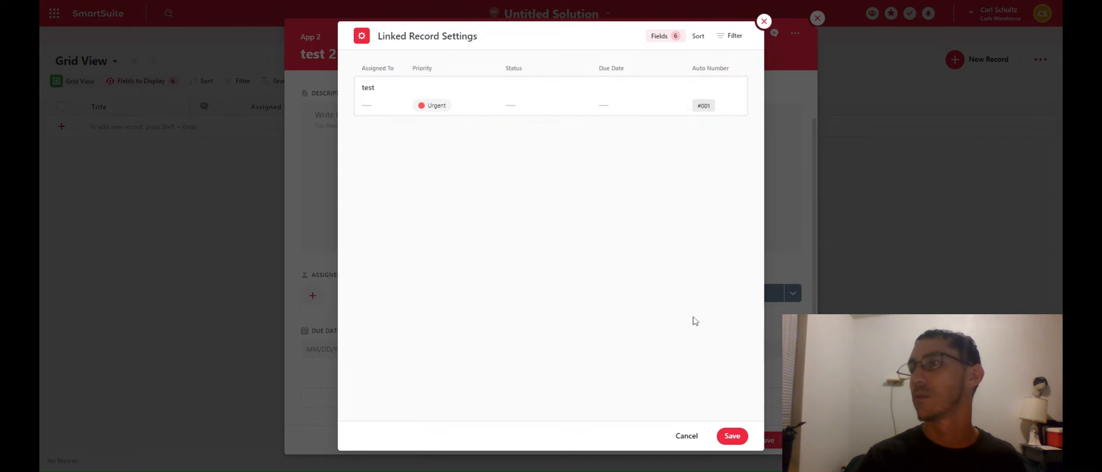
{"action": "left_click", "coordinate": [686, 436]}
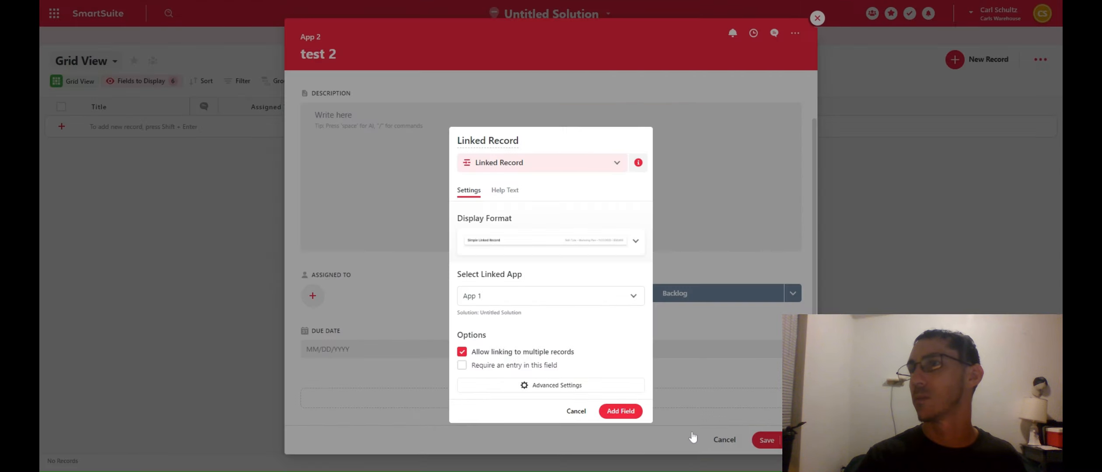
{"action": "left_click", "coordinate": [622, 412]}
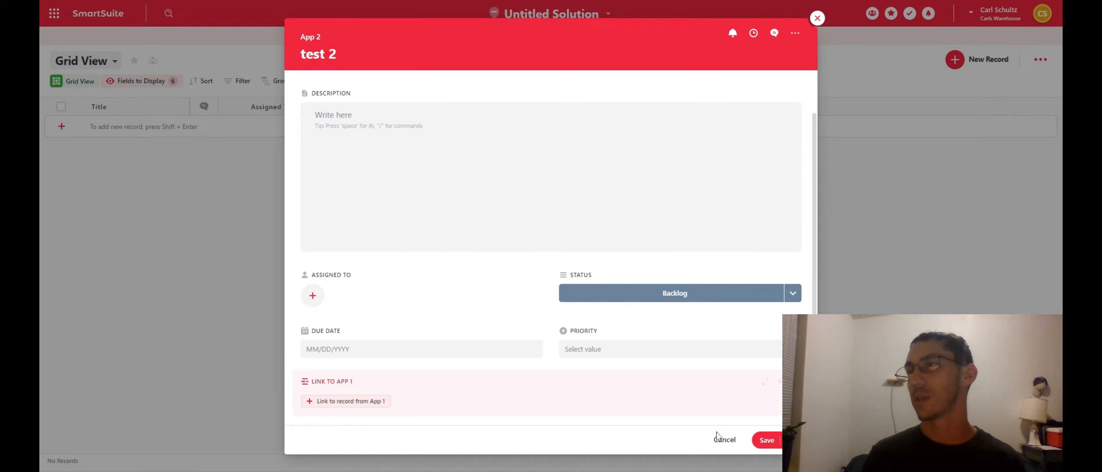
{"action": "left_click", "coordinate": [782, 440]}
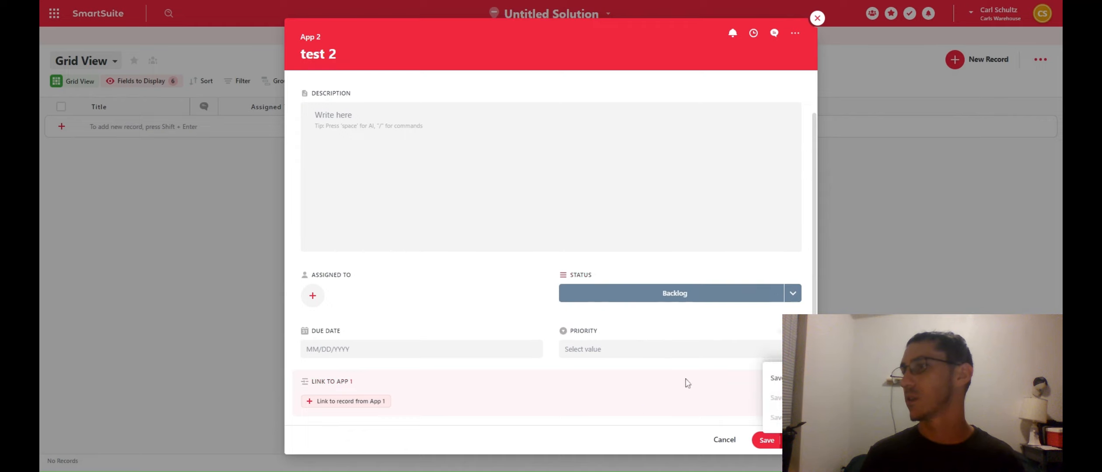
{"action": "left_click", "coordinate": [764, 438]}
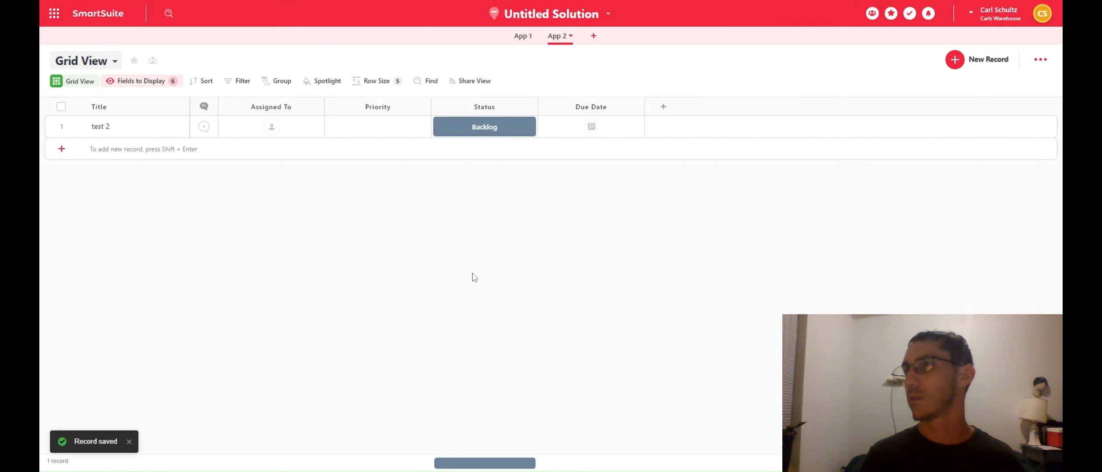
Step: Check the App 2 and App 1 grids for the link column, searching App 2's new field types for "li"
{"action": "left_click", "coordinate": [337, 130]}
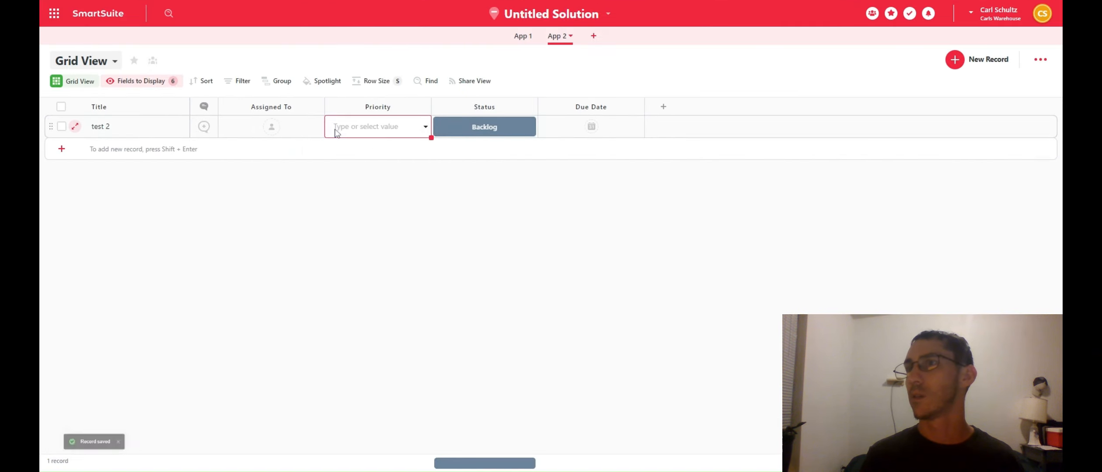
{"action": "key", "text": "Tab"}
{"action": "key", "text": "Tab"}
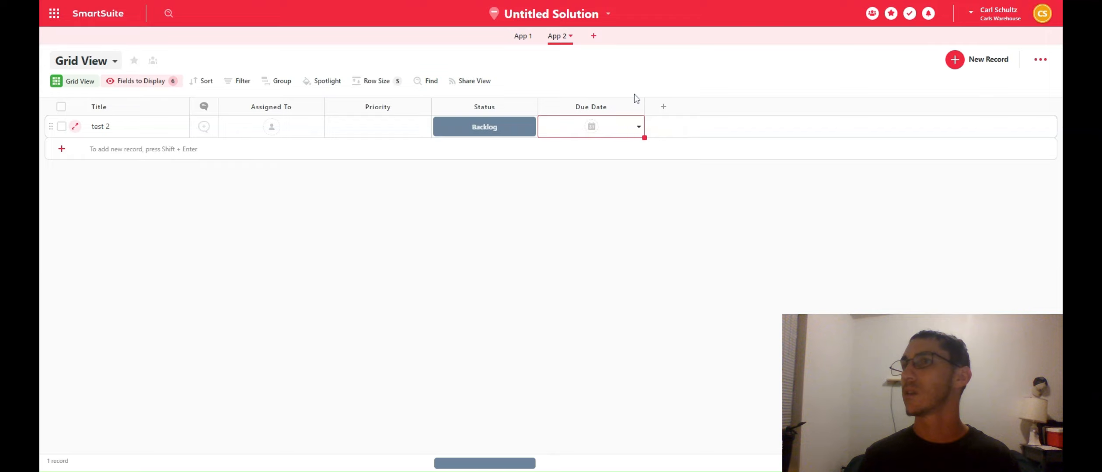
{"action": "left_click", "coordinate": [665, 108]}
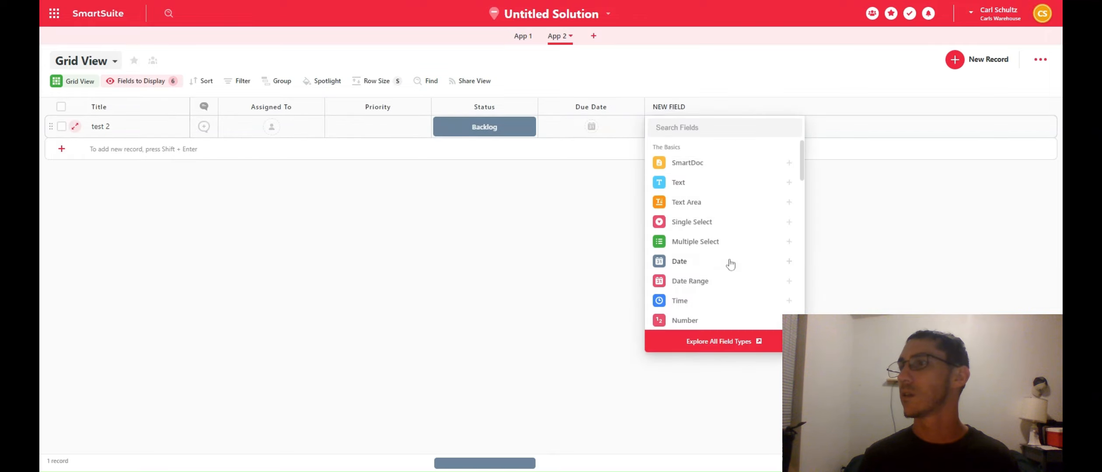
{"action": "scroll", "coordinate": [731, 263], "scroll_direction": "down", "scroll_amount": 2}
{"action": "scroll", "coordinate": [731, 264], "scroll_direction": "up", "scroll_amount": 2}
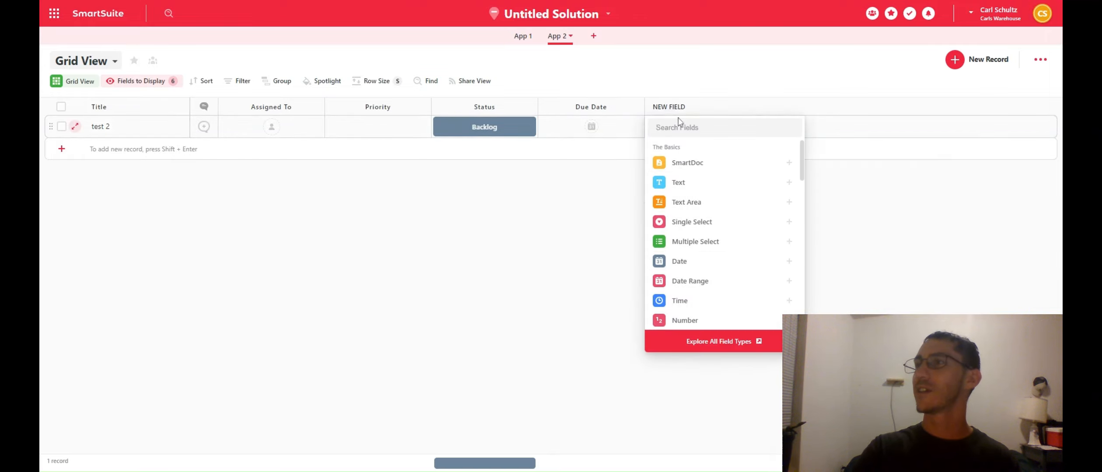
{"action": "type", "text": "li"}
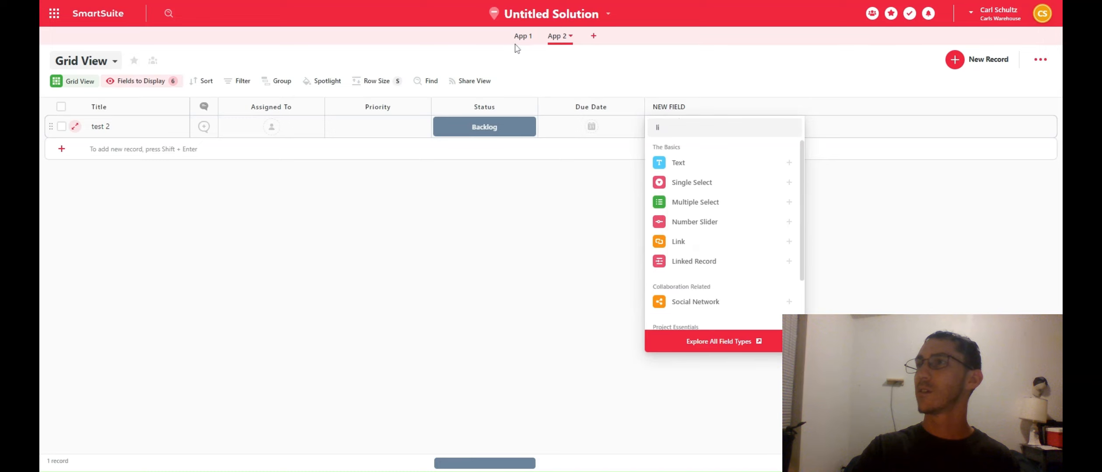
{"action": "left_click", "coordinate": [526, 36]}
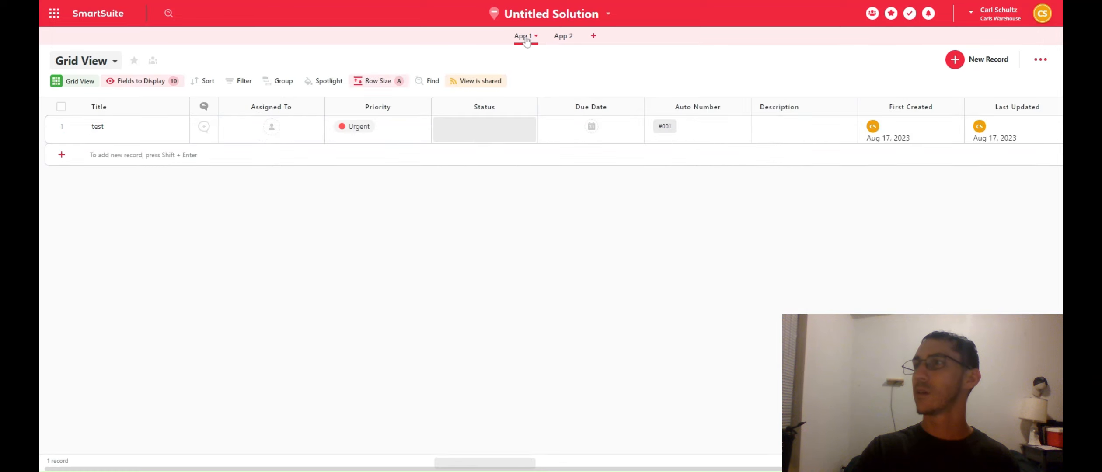
{"action": "scroll", "coordinate": [714, 282], "scroll_direction": "right", "scroll_amount": 2}
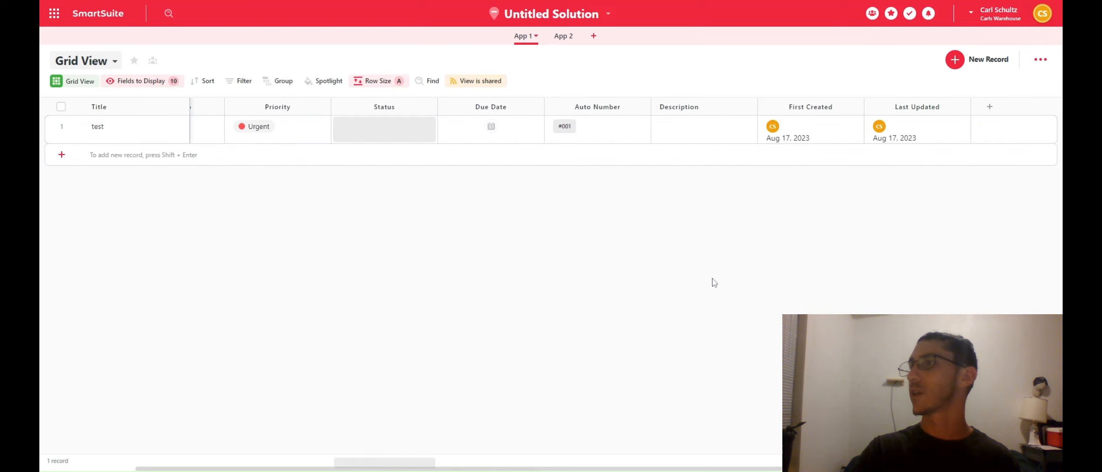
Step: Start a new Linked Record field at the end of App 1's grid, searching the field types for "link"
{"action": "scroll", "coordinate": [714, 282], "scroll_direction": "left", "scroll_amount": 2}
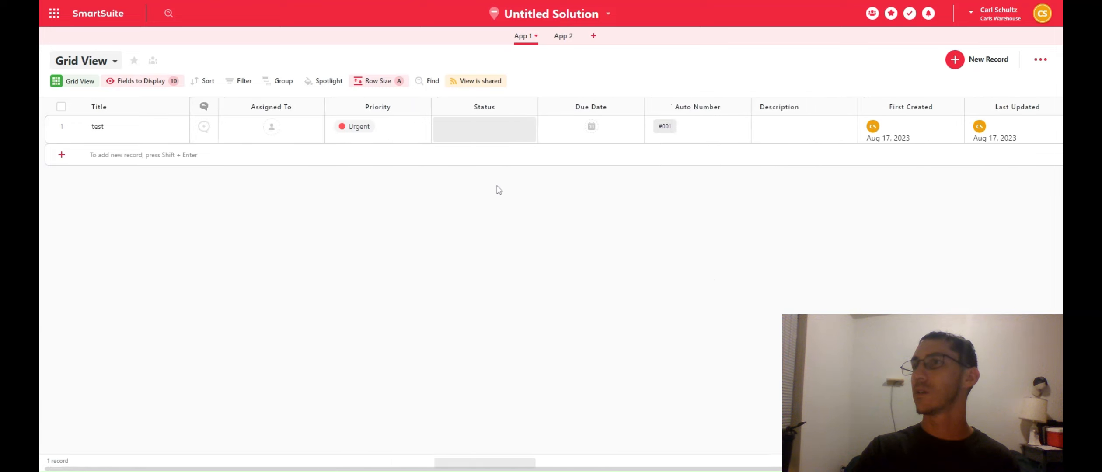
{"action": "scroll", "coordinate": [625, 127], "scroll_direction": "right", "scroll_amount": 2}
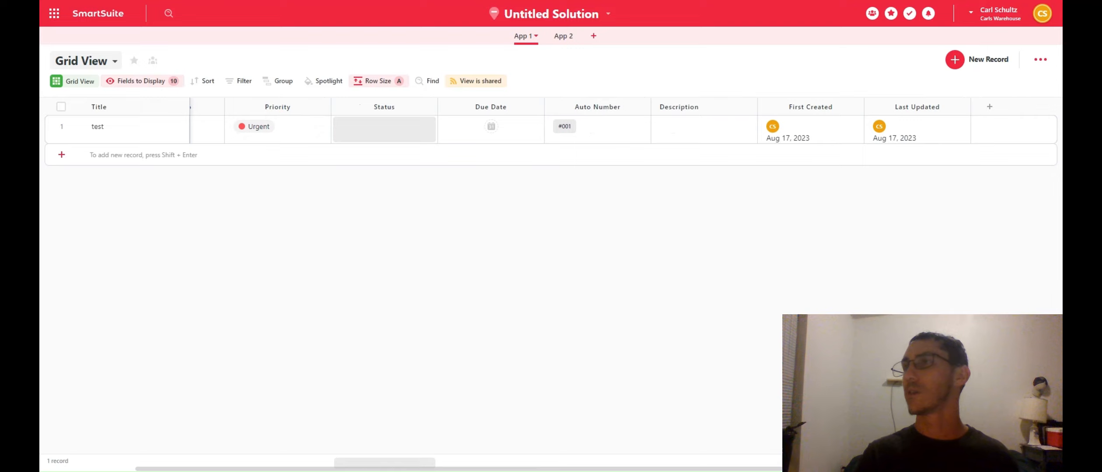
{"action": "left_click", "coordinate": [575, 36]}
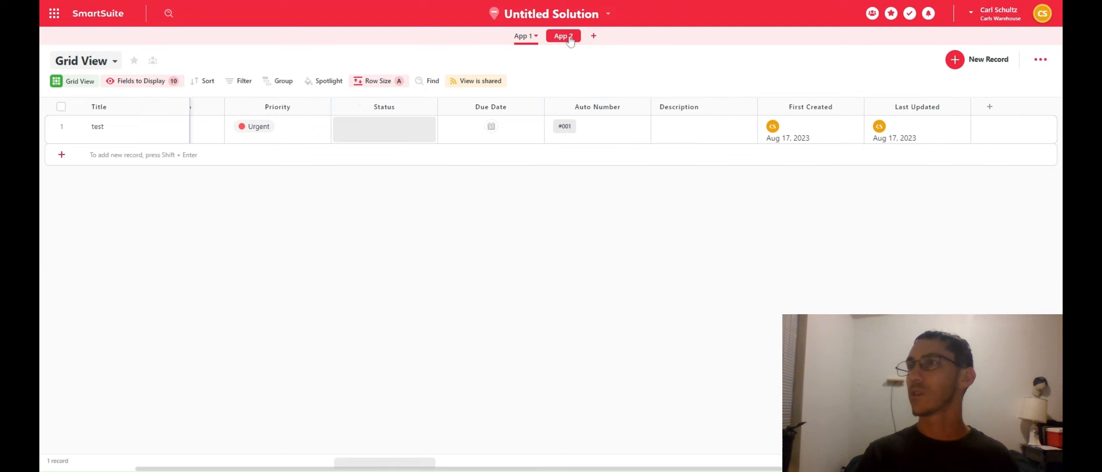
{"action": "left_click", "coordinate": [523, 36]}
{"action": "scroll", "coordinate": [982, 171], "scroll_direction": "right", "scroll_amount": 2}
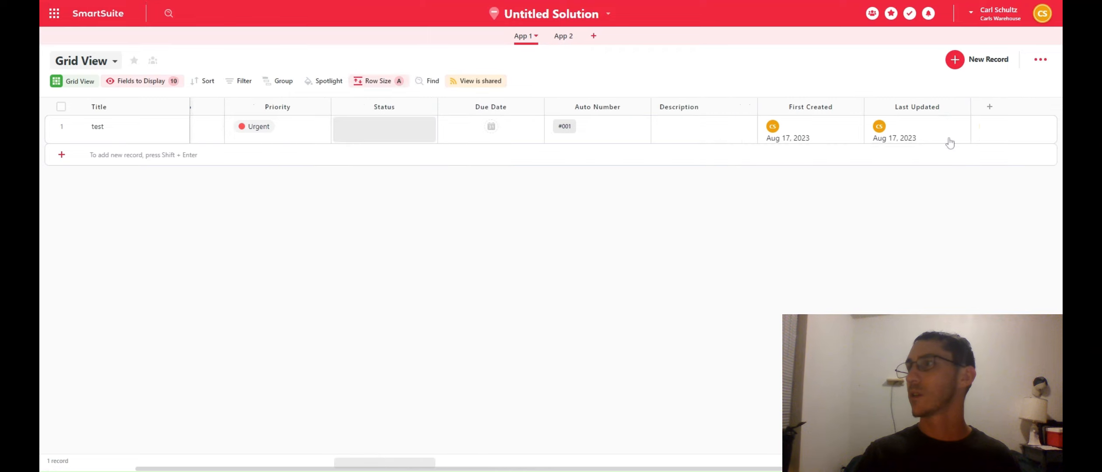
{"action": "left_click", "coordinate": [993, 106]}
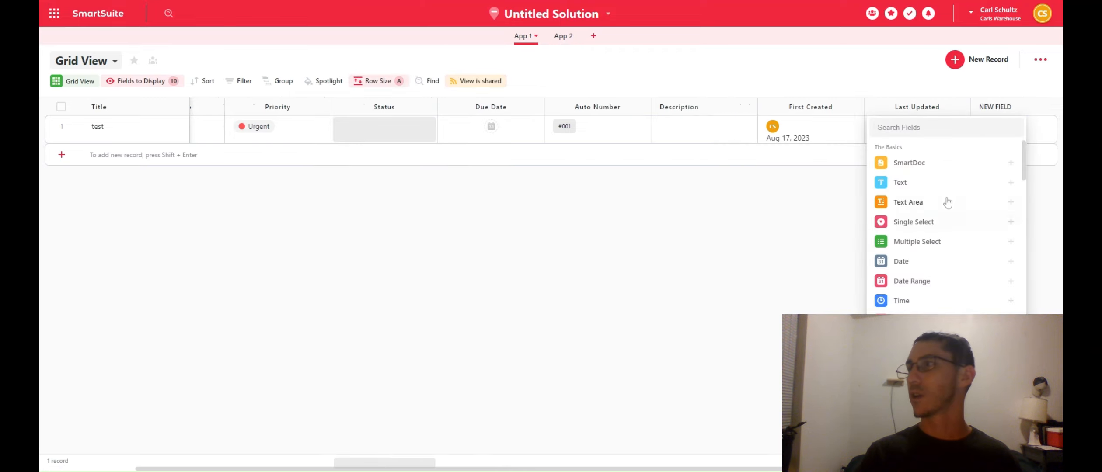
{"action": "left_click", "coordinate": [880, 126]}
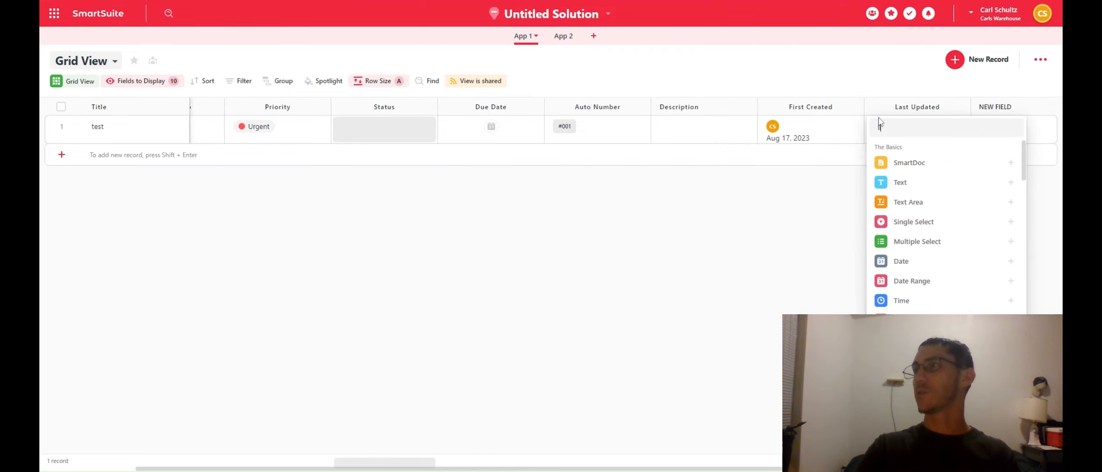
{"action": "type", "text": "link"}
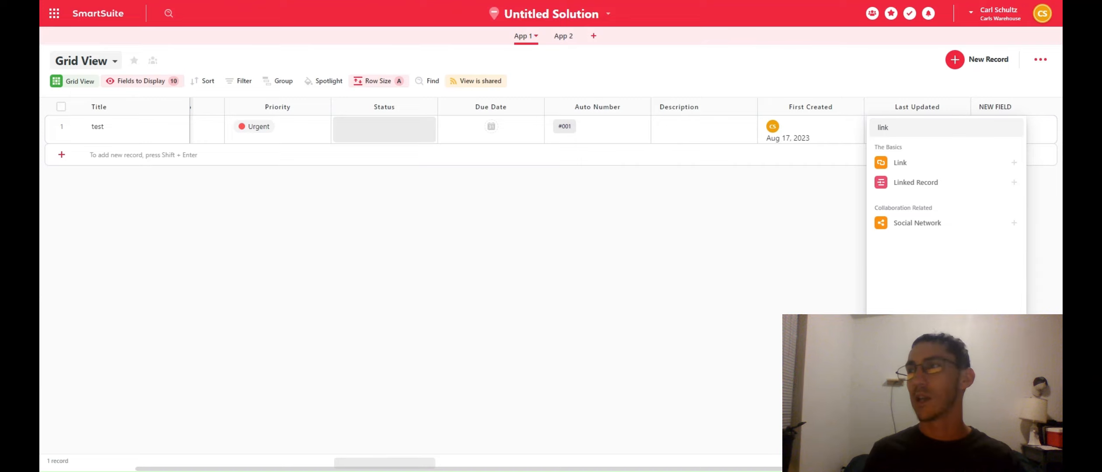
{"action": "mouse_move", "coordinate": [913, 186]}
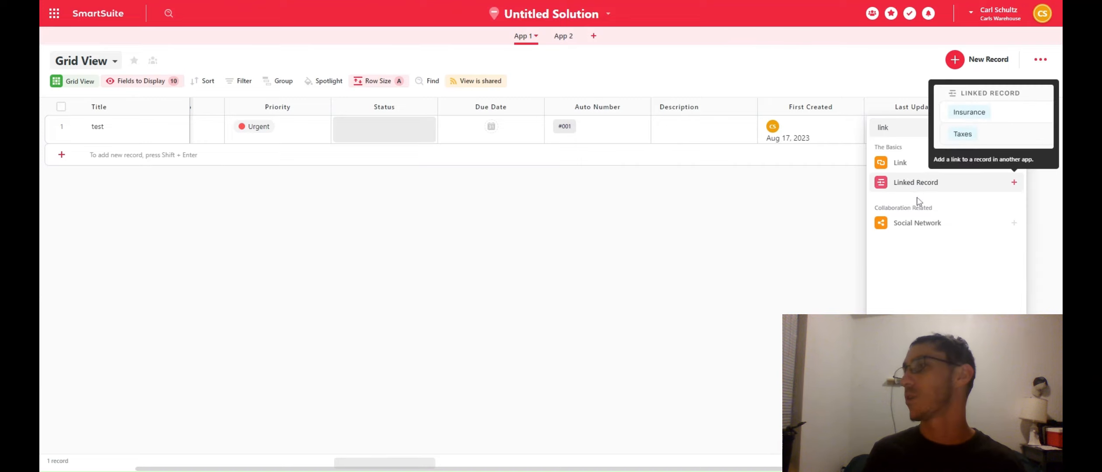
{"action": "left_click", "coordinate": [915, 183]}
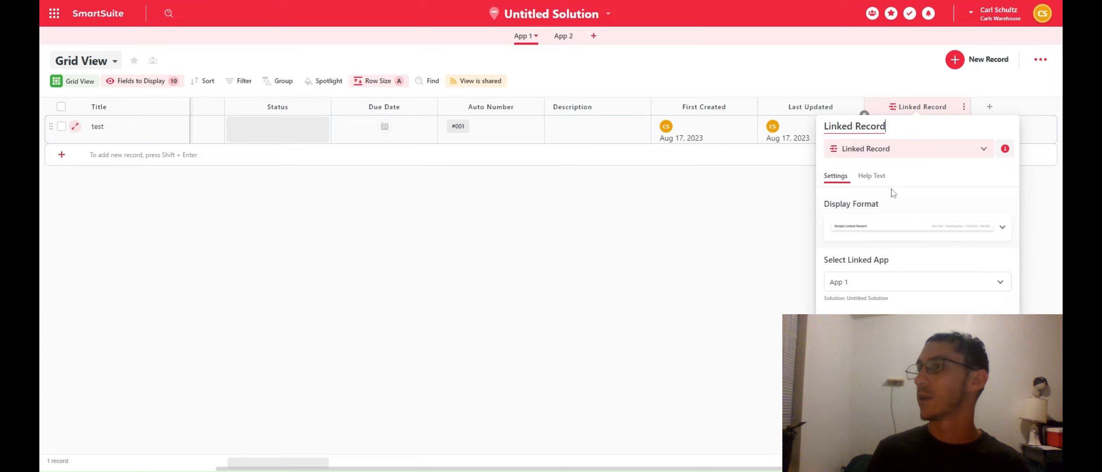
Step: Keep App 1 as the linked app and add the Linked Record field to App 1's grid
{"action": "left_click", "coordinate": [892, 283]}
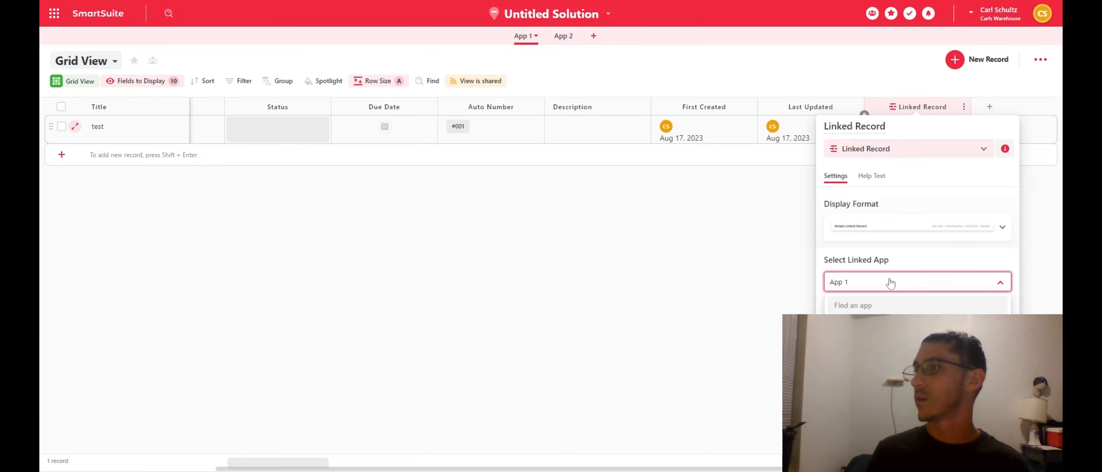
{"action": "left_click", "coordinate": [902, 257]}
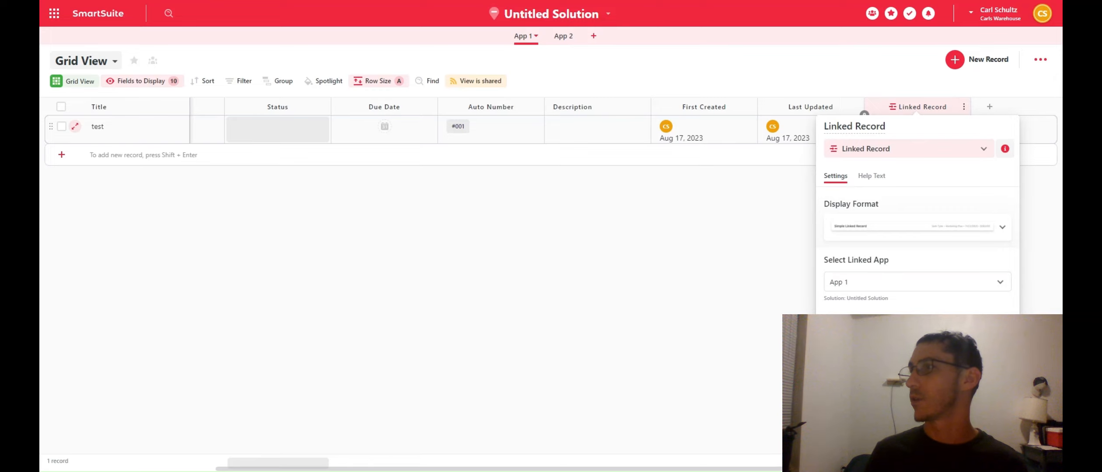
{"action": "left_click", "coordinate": [985, 440]}
{"action": "left_click", "coordinate": [894, 131]}
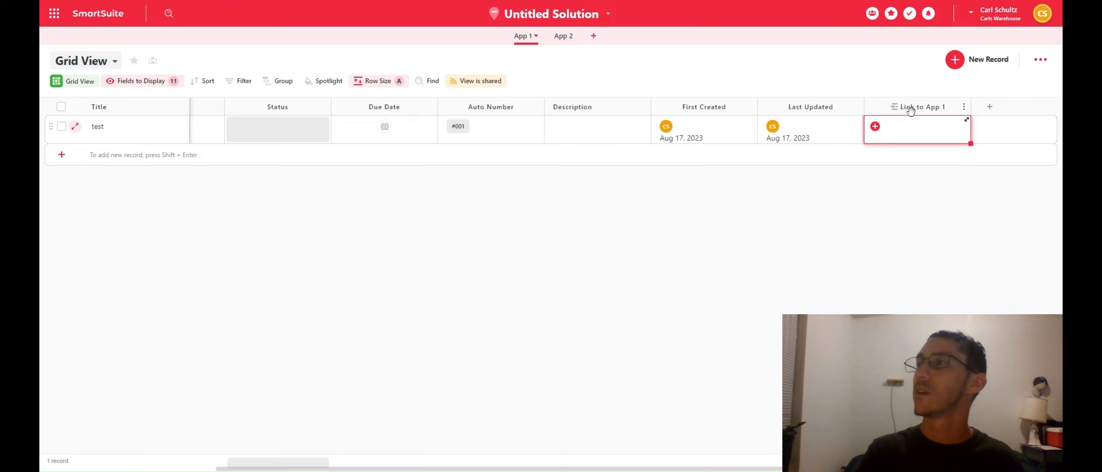
Step: Link the existing "test" record from App 1 in the test row's Link to App 1 cell
{"action": "left_click", "coordinate": [556, 42]}
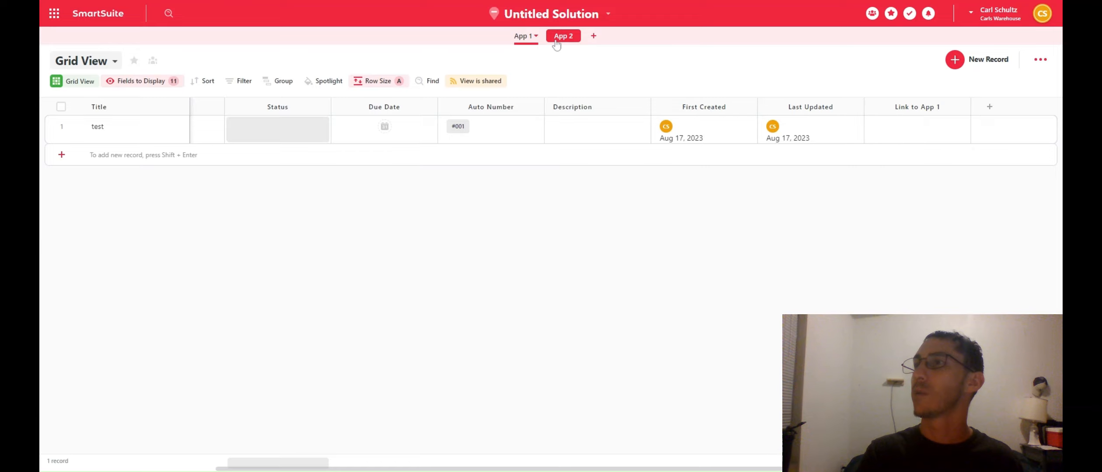
{"action": "left_click", "coordinate": [514, 40]}
{"action": "left_click", "coordinate": [868, 127]}
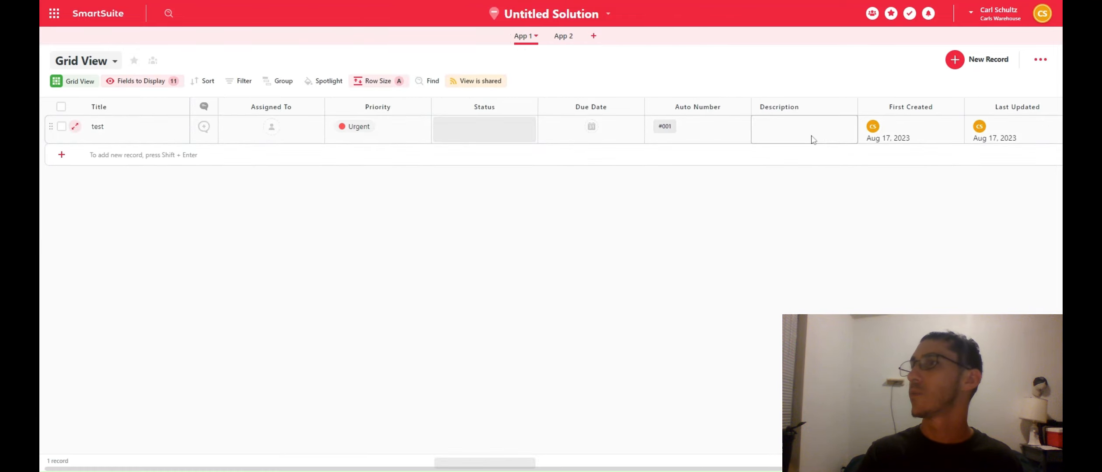
{"action": "key", "text": "Right"}
{"action": "key", "text": "Right"}
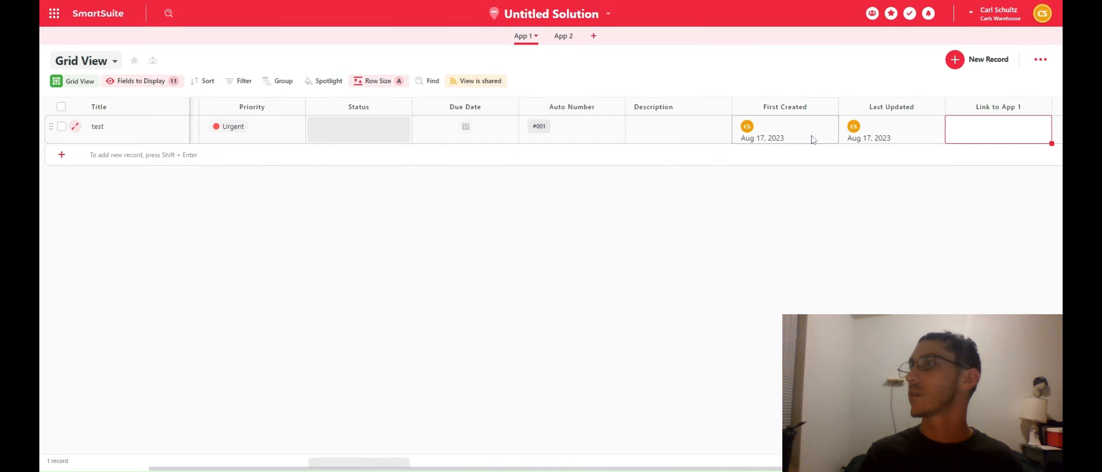
{"action": "left_click", "coordinate": [963, 130]}
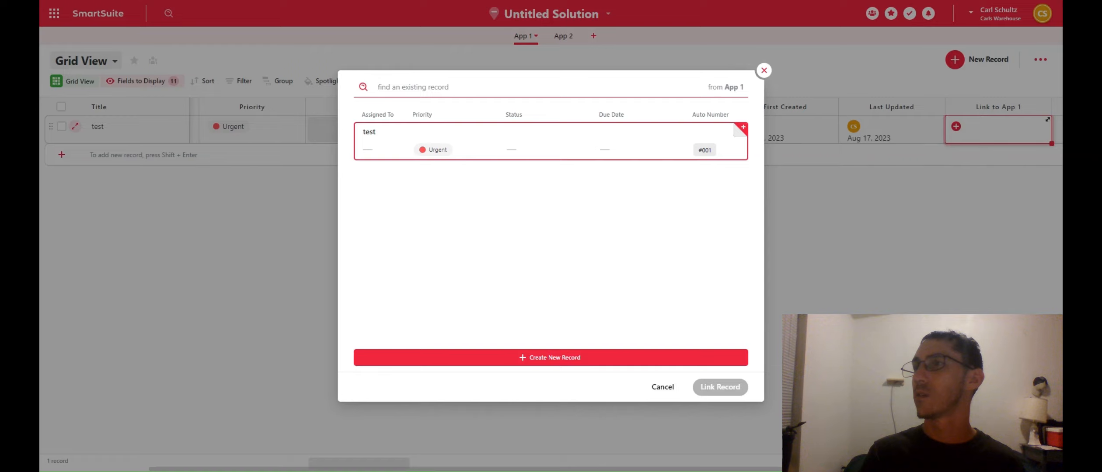
{"action": "left_click", "coordinate": [576, 143]}
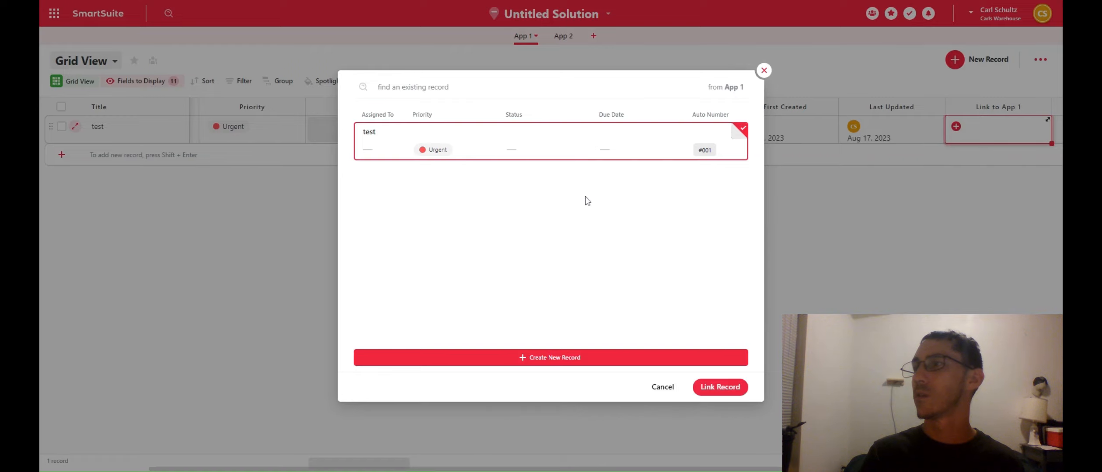
{"action": "left_click", "coordinate": [711, 387]}
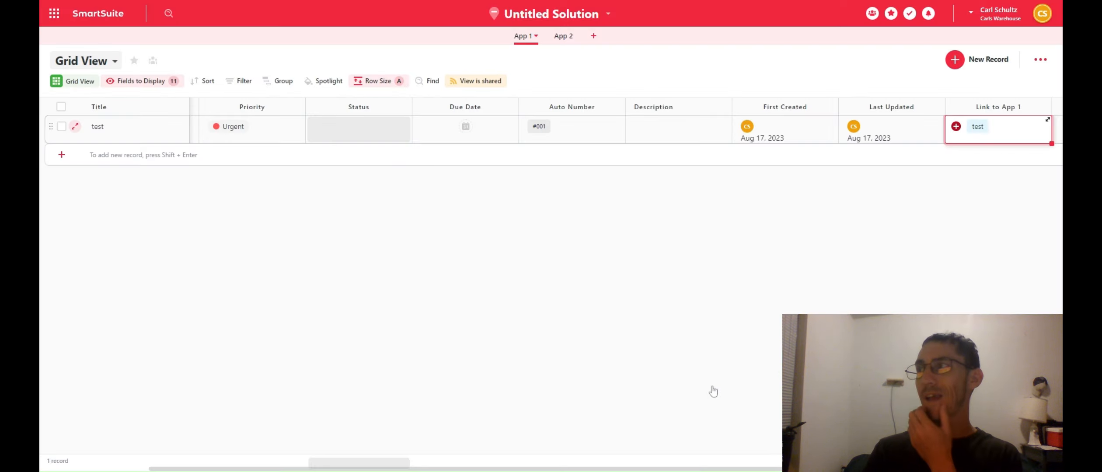
Step: Compare App 2's grid and its test 2 record with the Link to App 1 column in App 1
{"action": "left_click", "coordinate": [564, 36]}
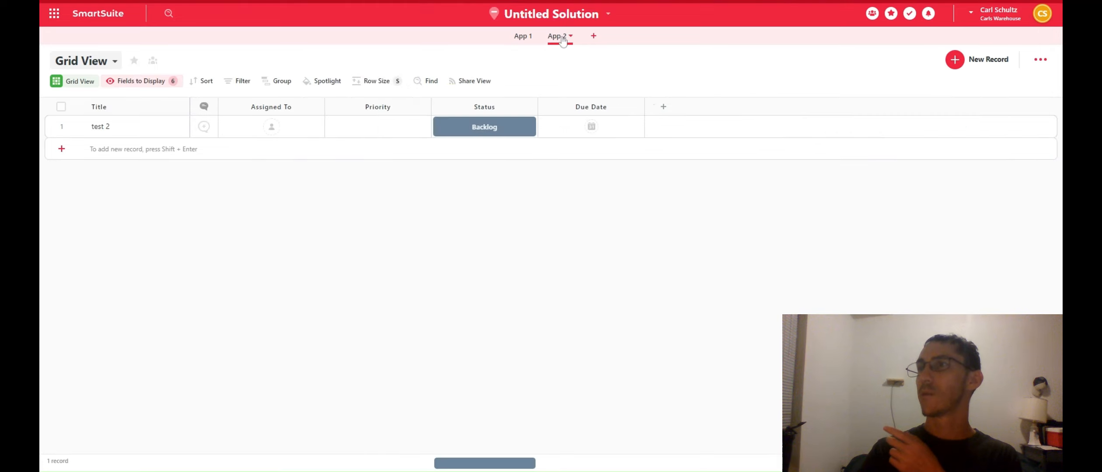
{"action": "left_click", "coordinate": [154, 127]}
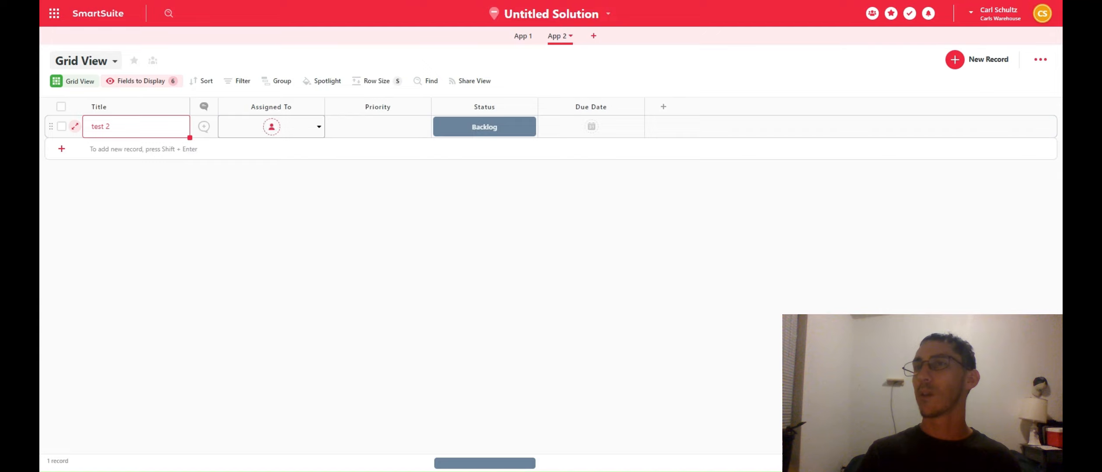
{"action": "left_click", "coordinate": [518, 40]}
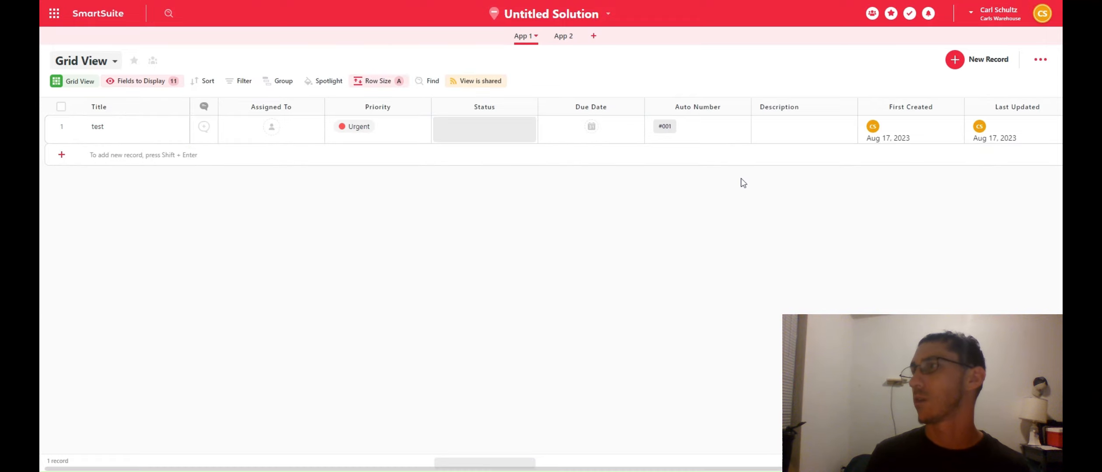
{"action": "scroll", "coordinate": [744, 183], "scroll_direction": "right", "scroll_amount": 5}
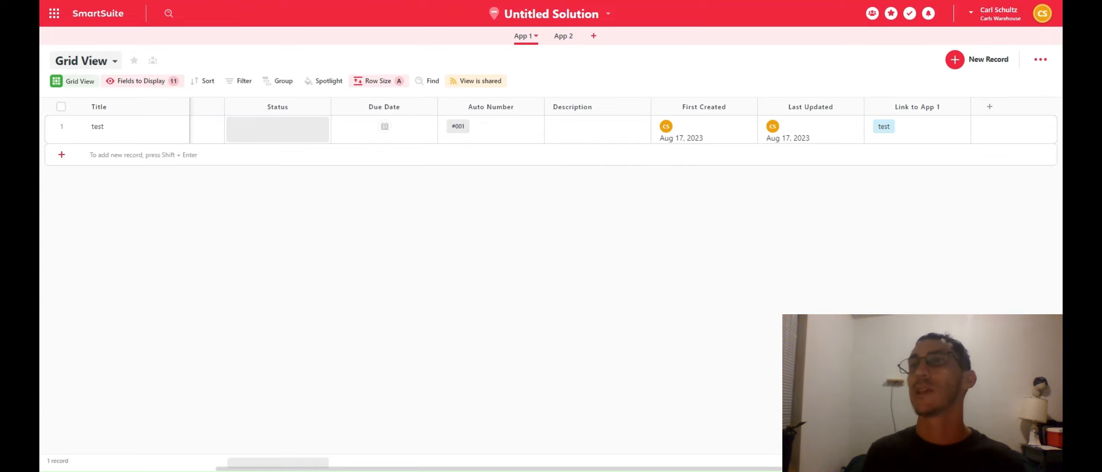
{"action": "left_click", "coordinate": [931, 123]}
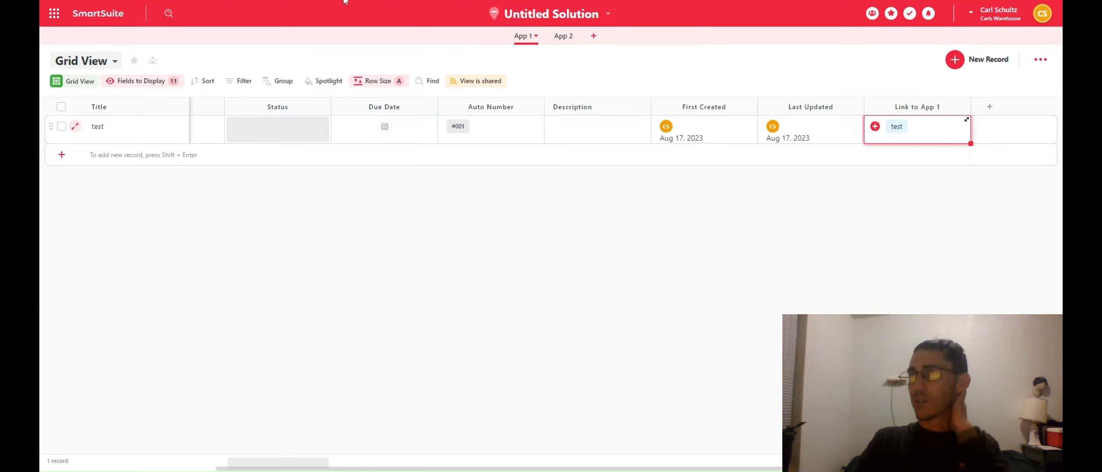
Step: Open My Work past its introduction, add a task named "hi", and close My Work
{"action": "left_click", "coordinate": [910, 15]}
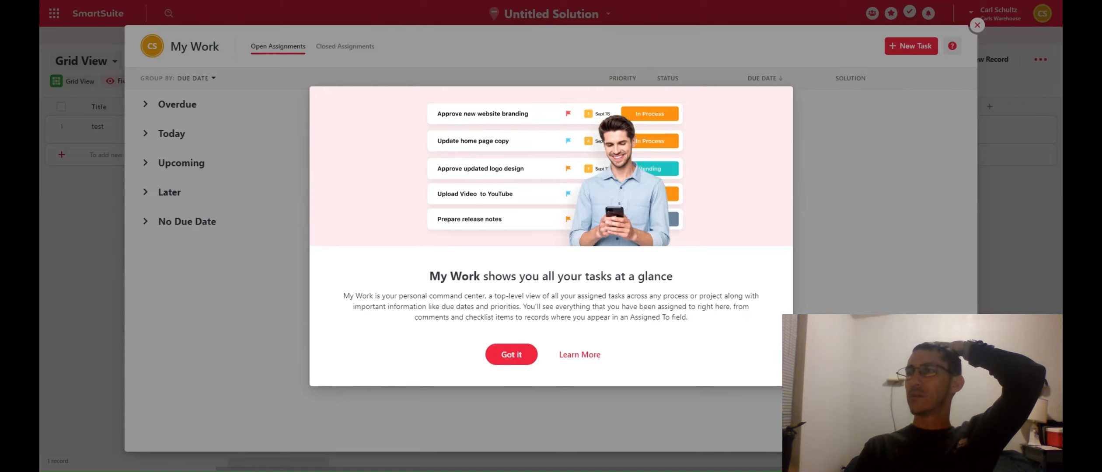
{"action": "left_click", "coordinate": [504, 357]}
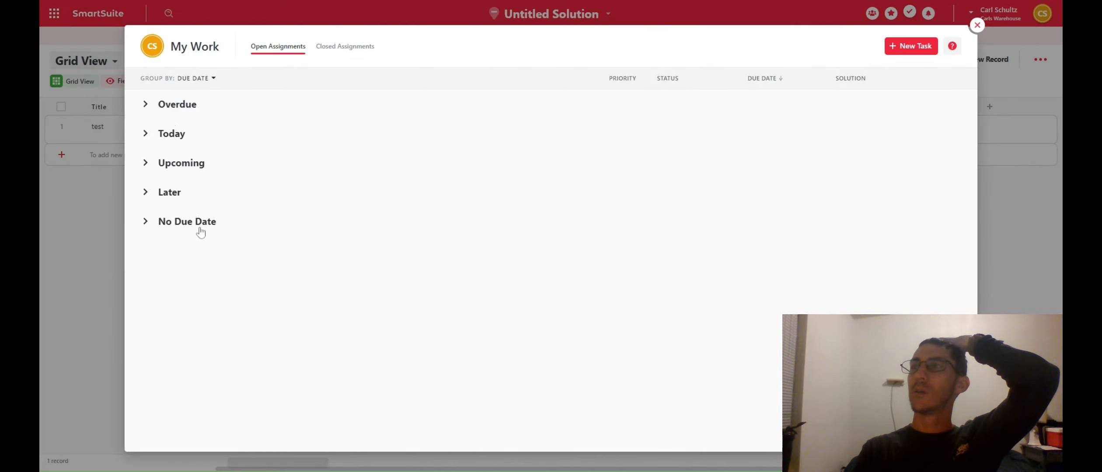
{"action": "left_click", "coordinate": [914, 51]}
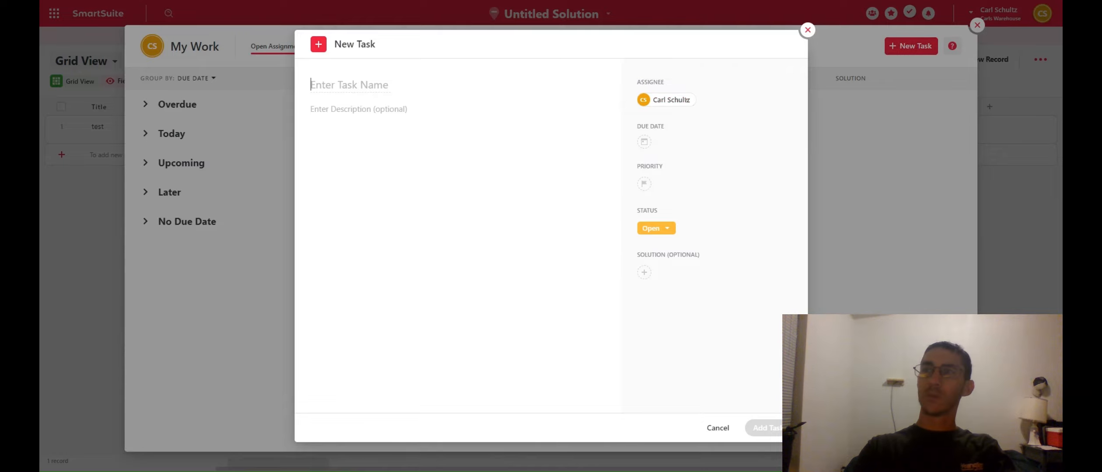
{"action": "type", "text": "hi"}
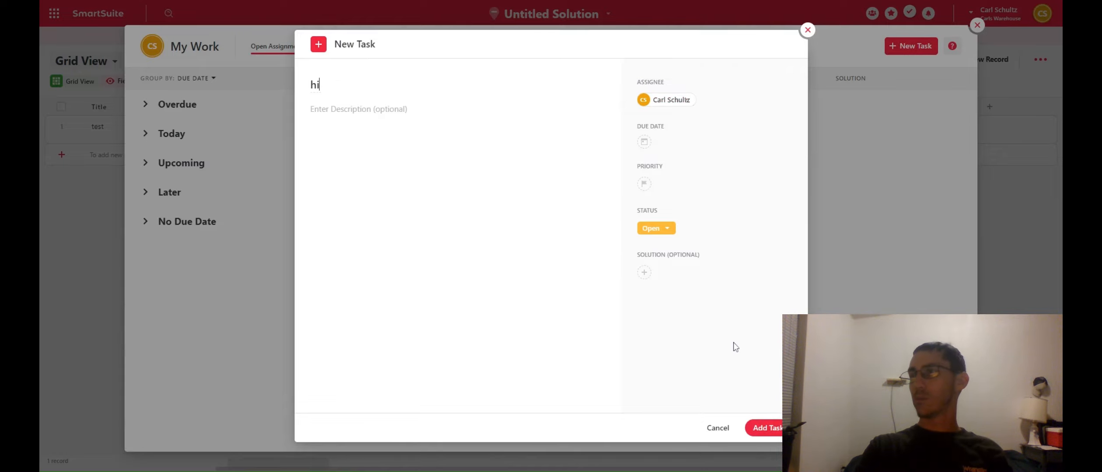
{"action": "left_click", "coordinate": [778, 423]}
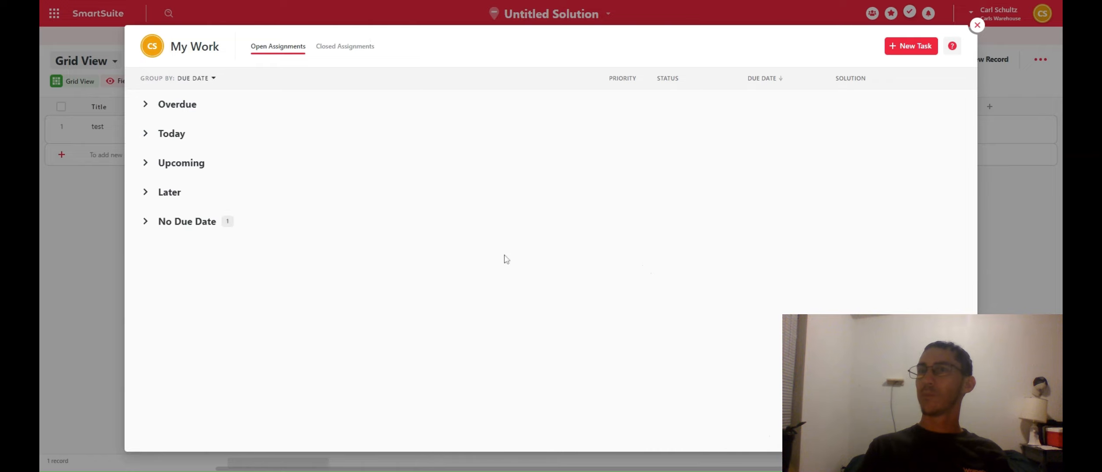
{"action": "left_click", "coordinate": [977, 26]}
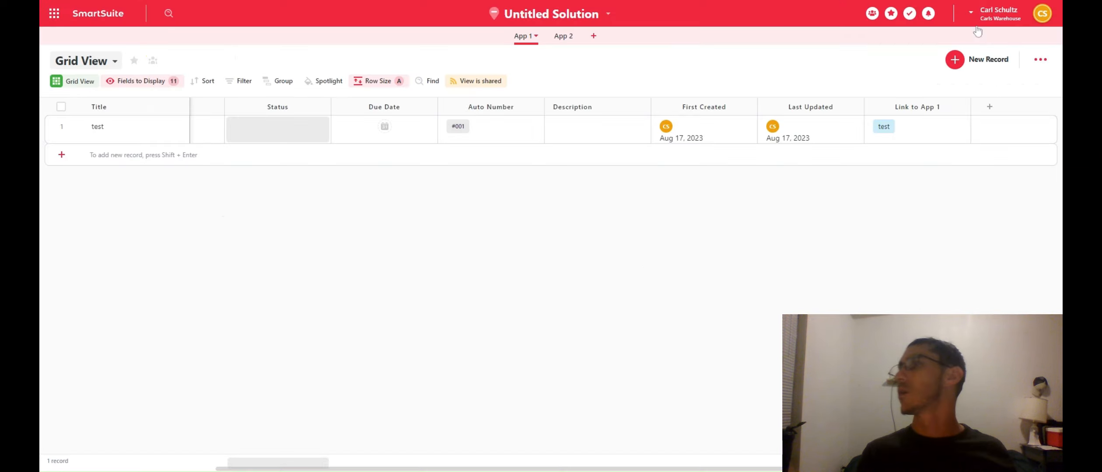
Step: Review App 1's additional view options such as export and import, and return to the workspace home page
{"action": "left_click", "coordinate": [1041, 60]}
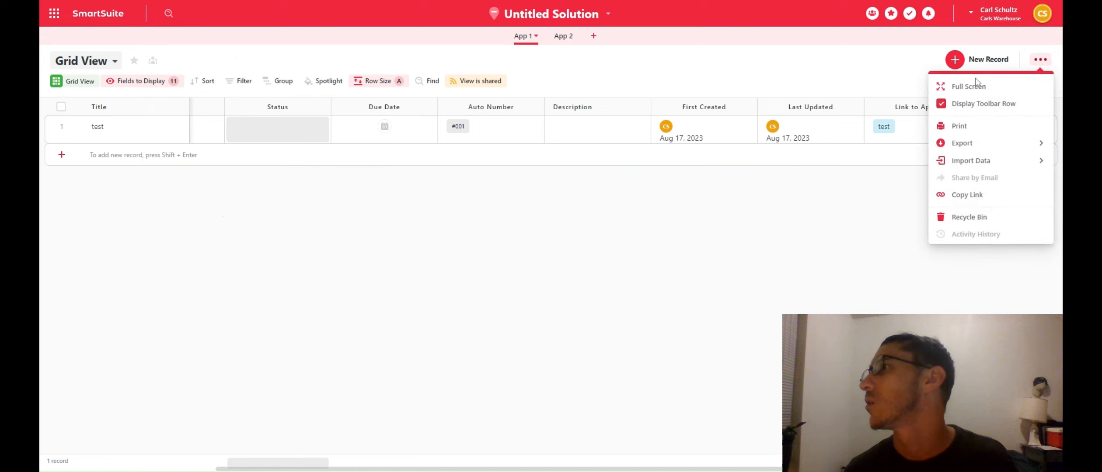
{"action": "mouse_move", "coordinate": [951, 151]}
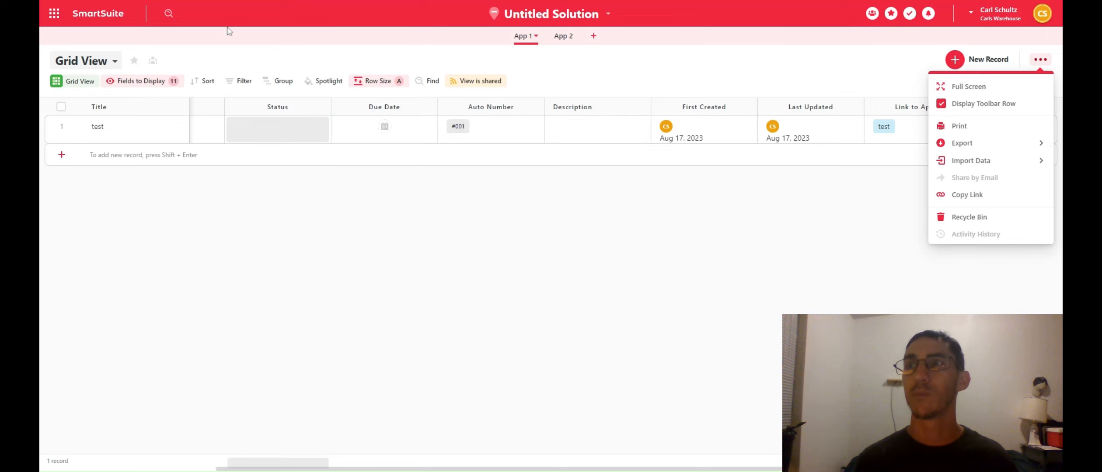
{"action": "left_click", "coordinate": [46, 15]}
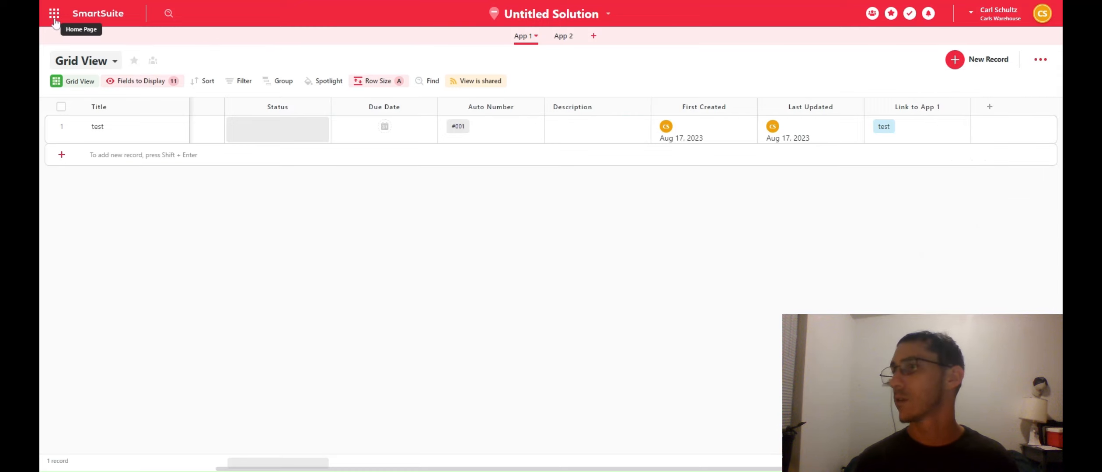
{"action": "left_click", "coordinate": [55, 19]}
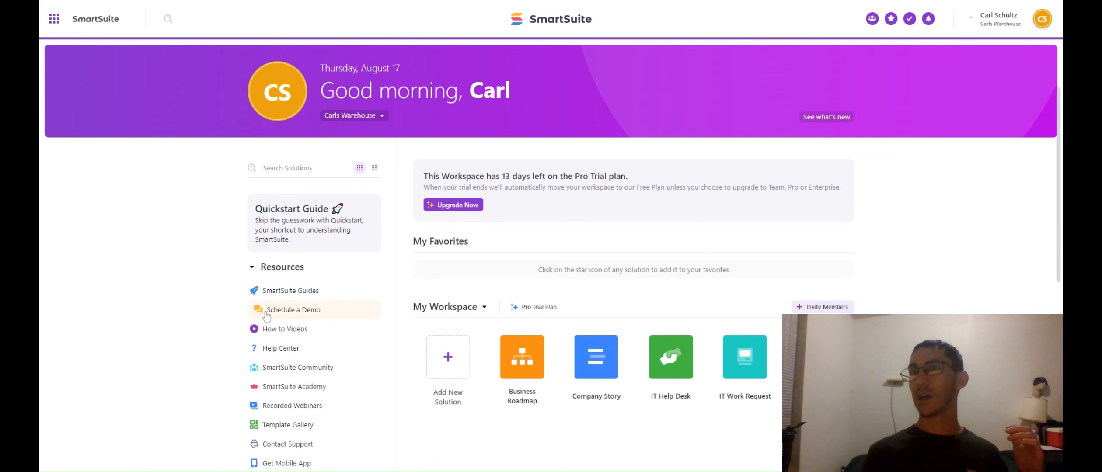